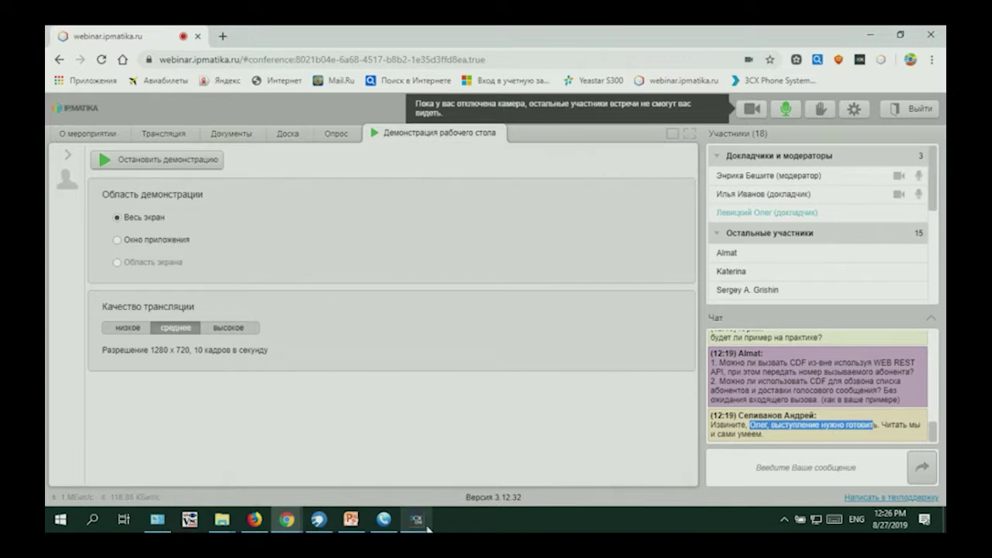
Switch to 3CX Call Flow Designer and add a User Input component to the Main flow
left_click(419, 520)
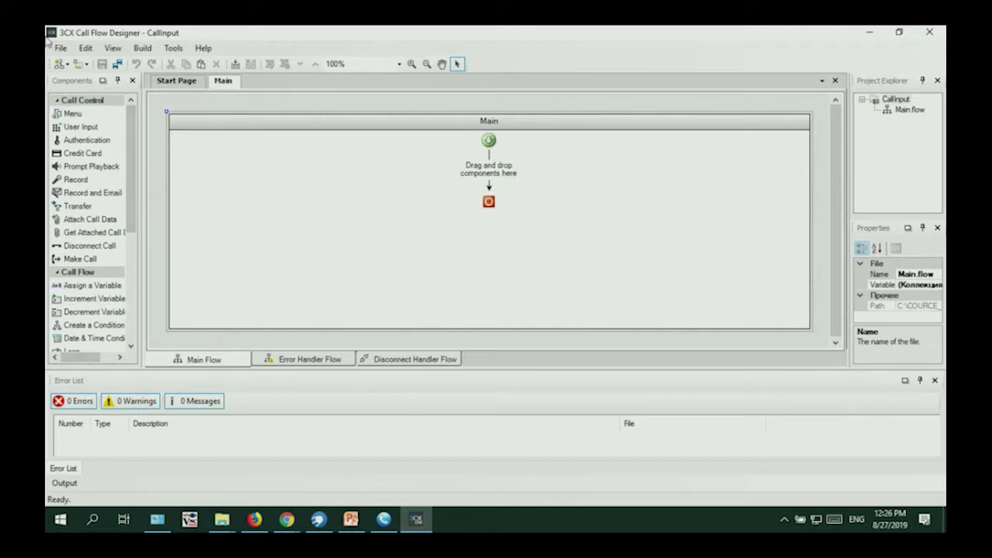
left_click_drag(76, 126, 487, 180)
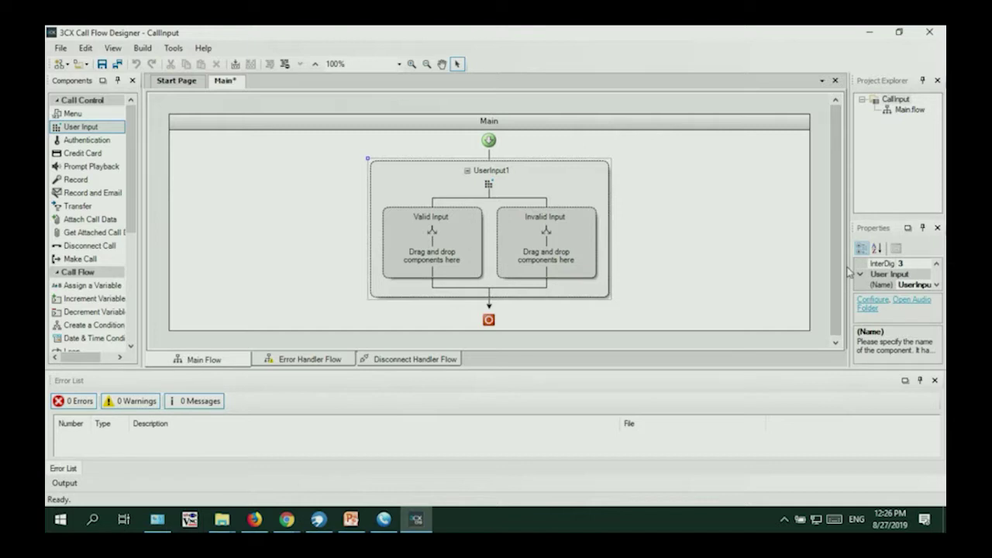
Enlarge the properties area in width and height, with the User Input component selected
left_click_drag(848, 271, 721, 277)
scroll(887, 274, "down", 1)
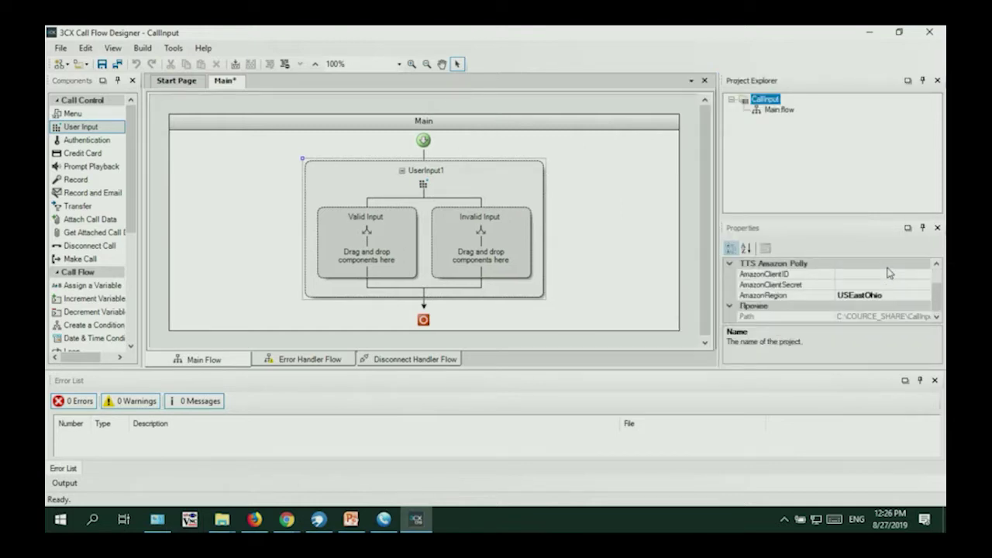
scroll(883, 280, "up", 1)
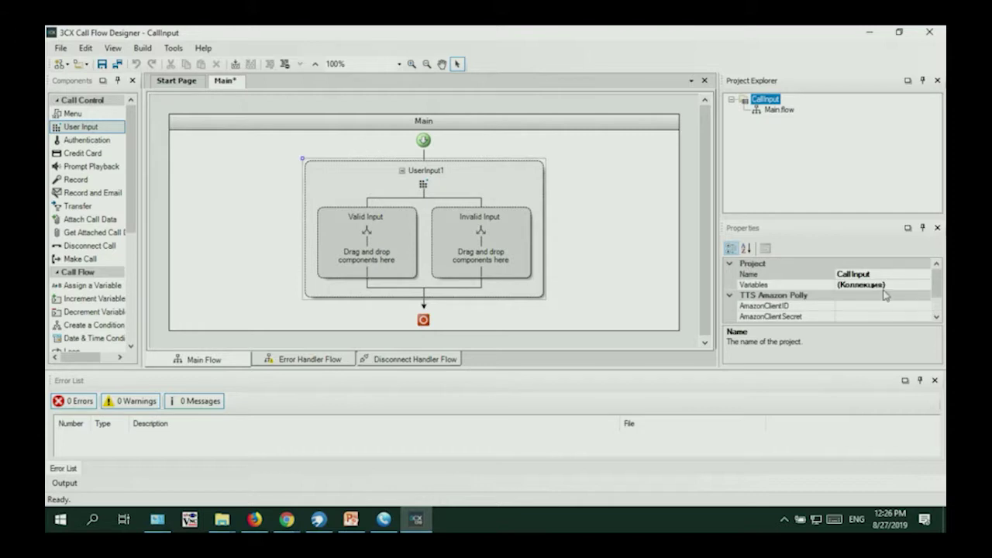
left_click(388, 244)
left_click(438, 177)
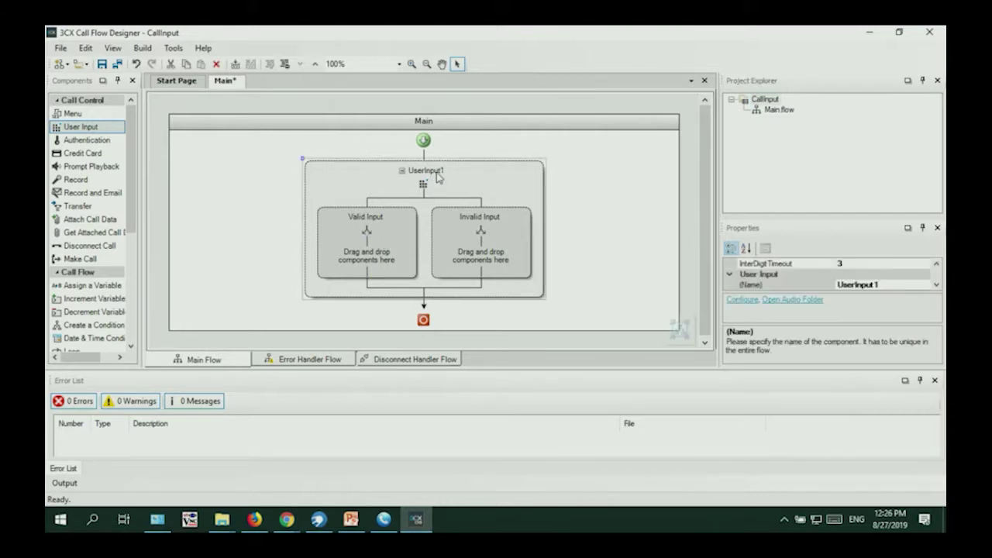
left_click_drag(834, 374, 838, 478)
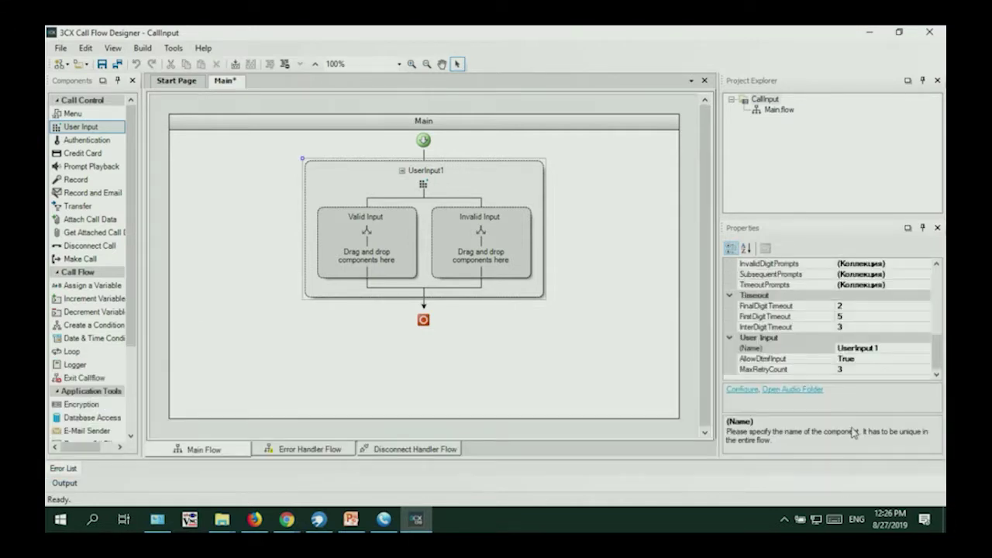
Rename the User Input component as inputNumber
left_click(885, 350)
left_click_drag(881, 349, 836, 350)
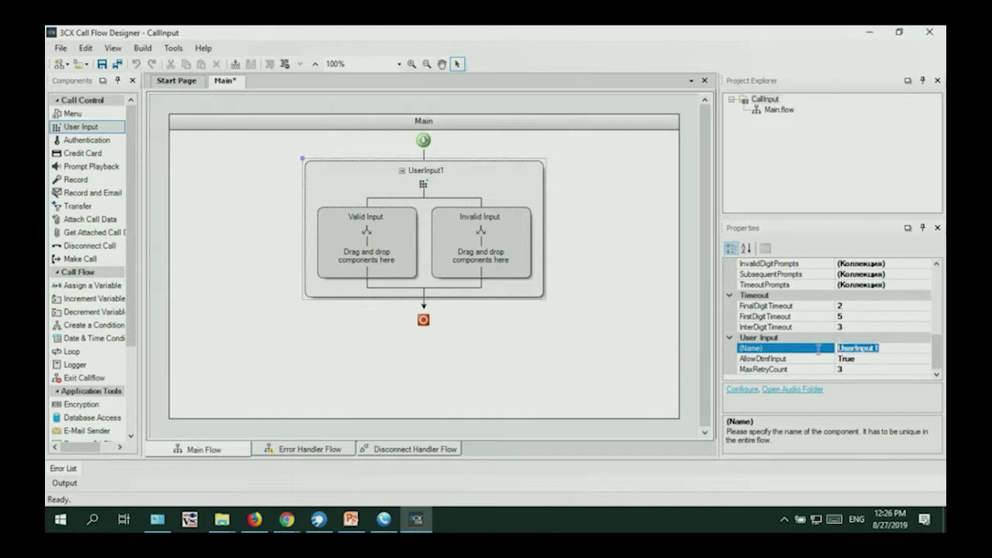
key("BackSpace")
type("in")
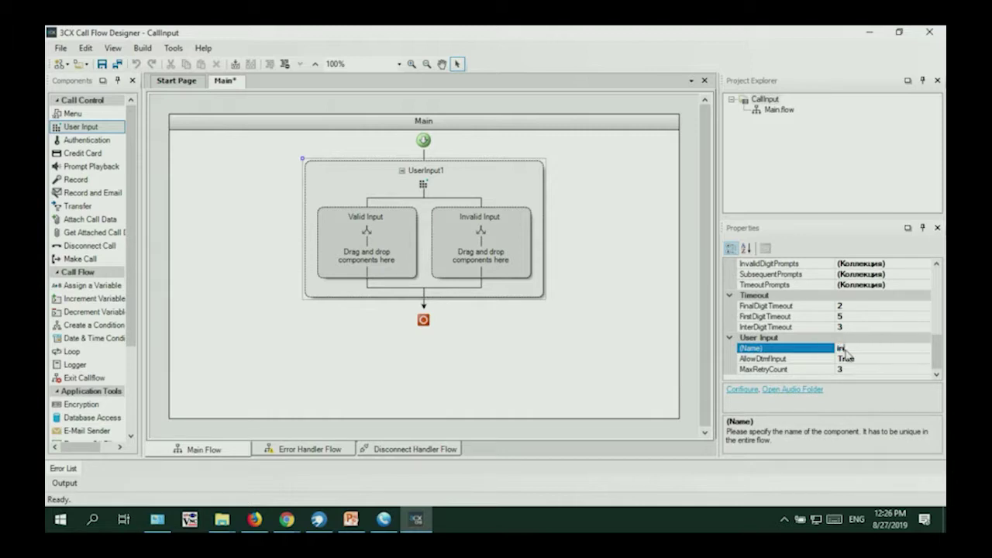
type("putNumber")
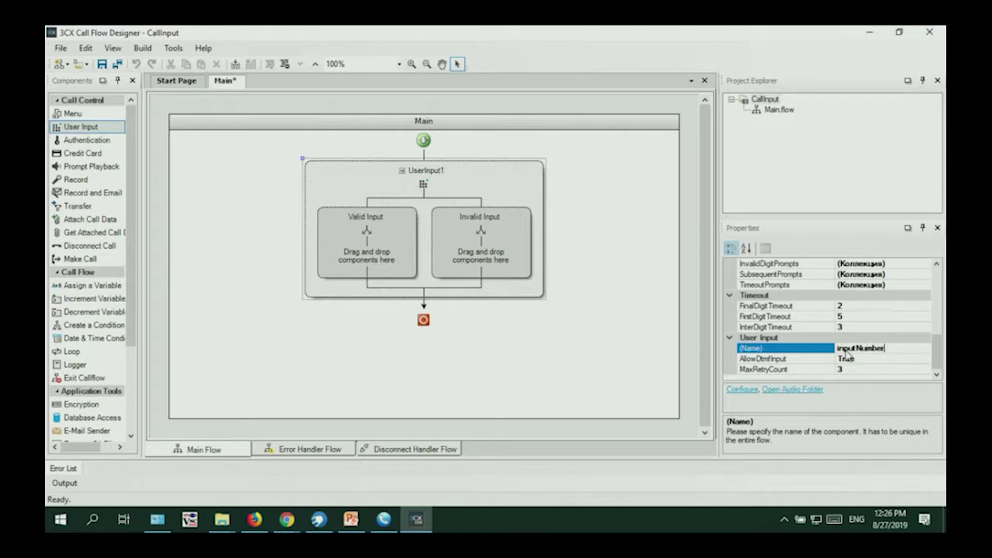
left_click(937, 358)
left_click_drag(937, 358, 943, 377)
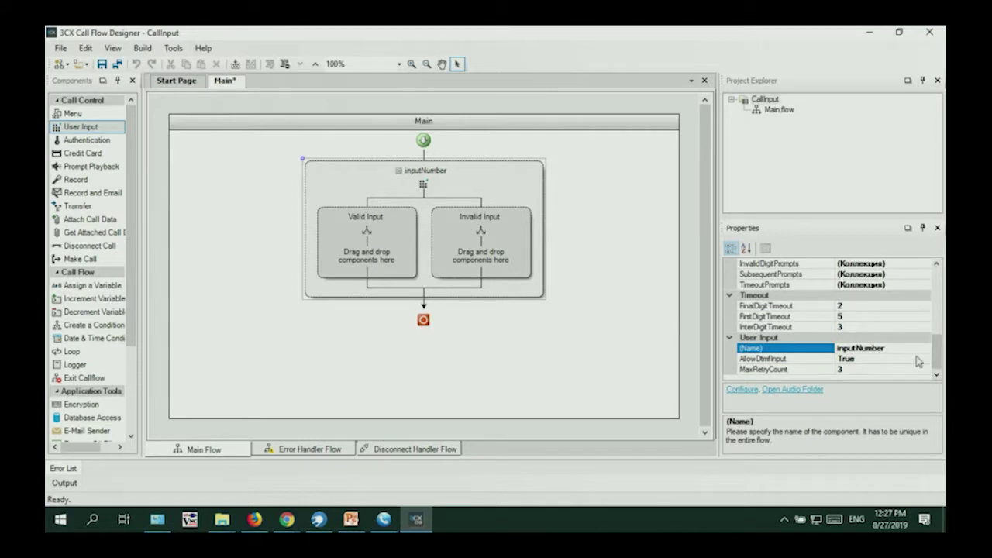
Add a Transfer component to both the Valid Input and the Invalid Input branch of inputNumber
left_click(372, 250)
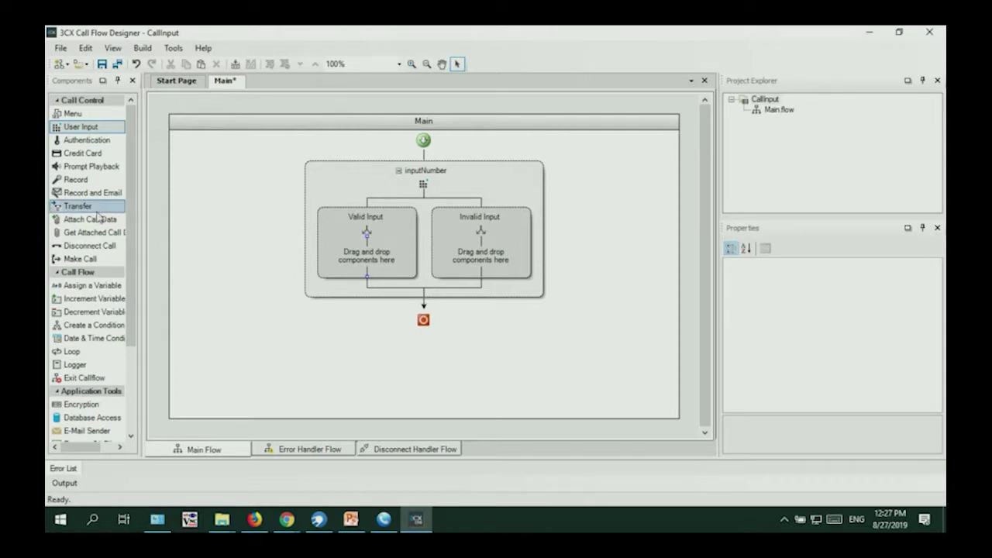
left_click_drag(99, 206, 366, 259)
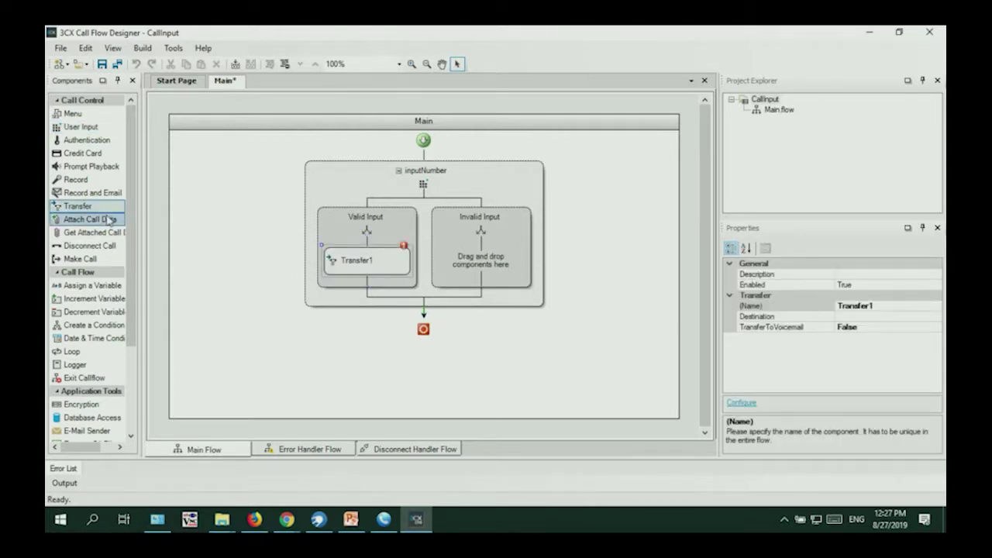
left_click_drag(106, 207, 473, 264)
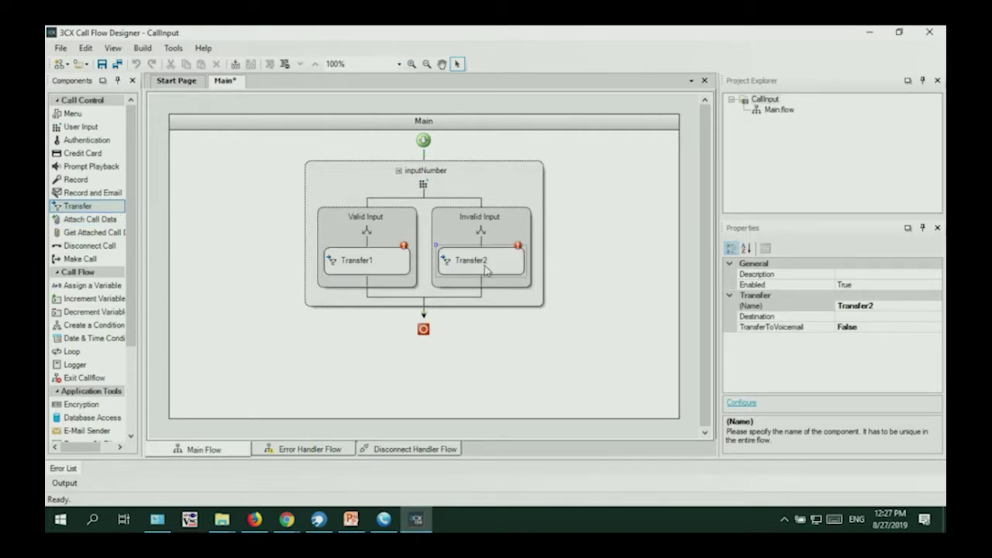
Copy the name of the inputNumber component from its properties
left_click(364, 268)
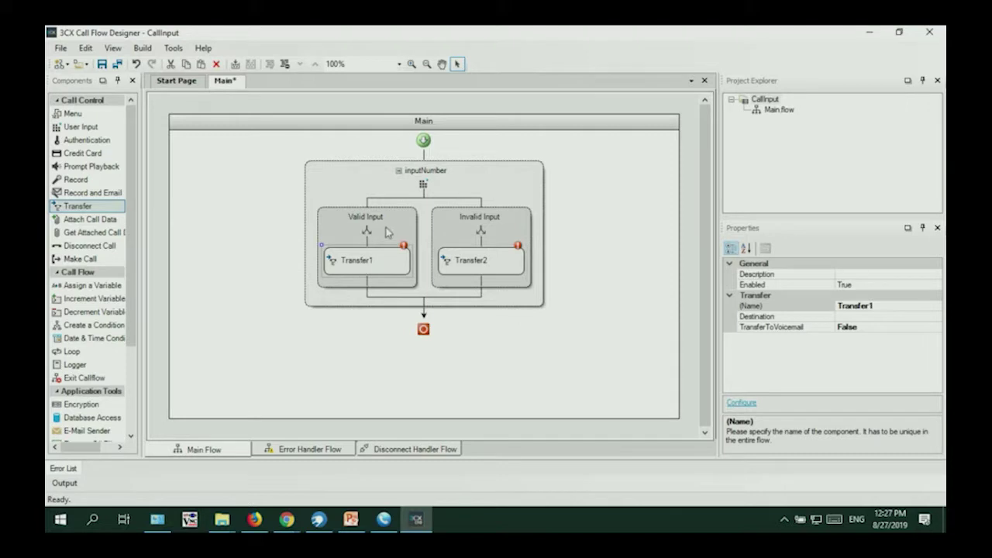
left_click(446, 194)
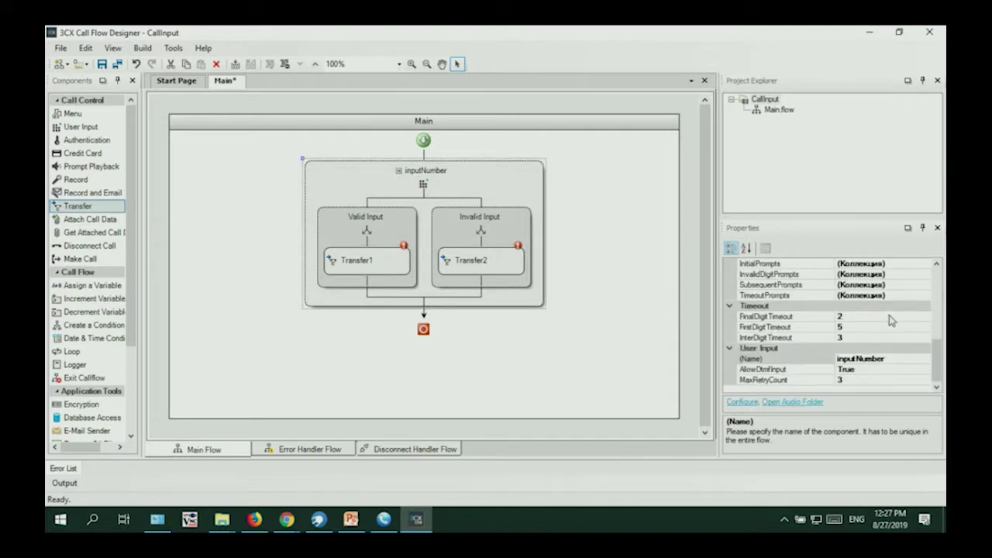
left_click(900, 359)
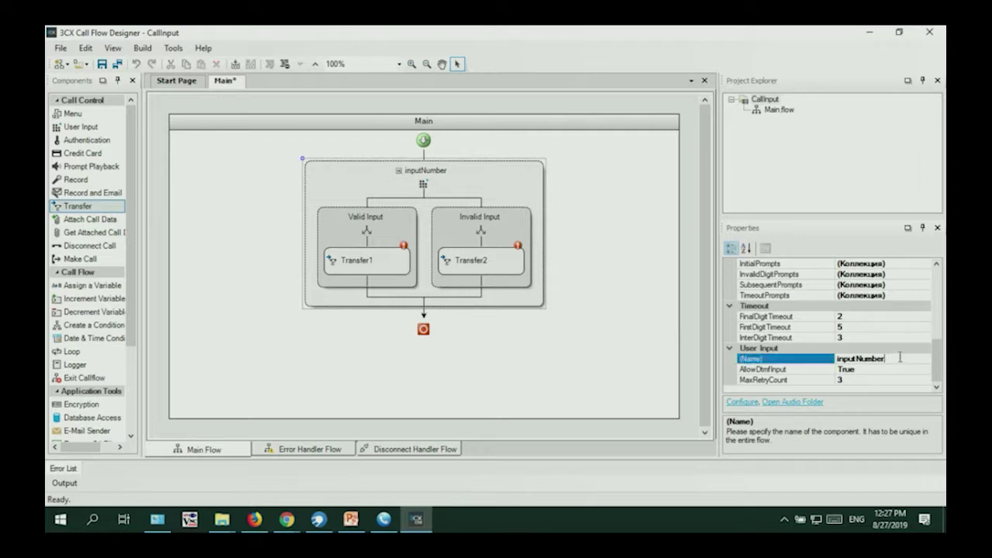
double_click(902, 358)
key("ctrl+c")
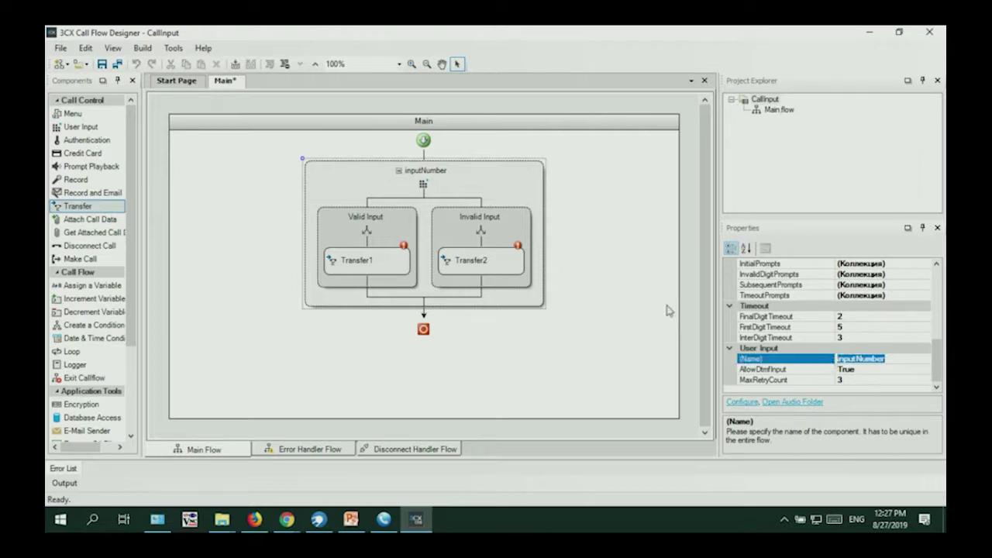
Set the destination of the Transfer in the Valid Input branch to inputNumber.Buffer
left_click(378, 268)
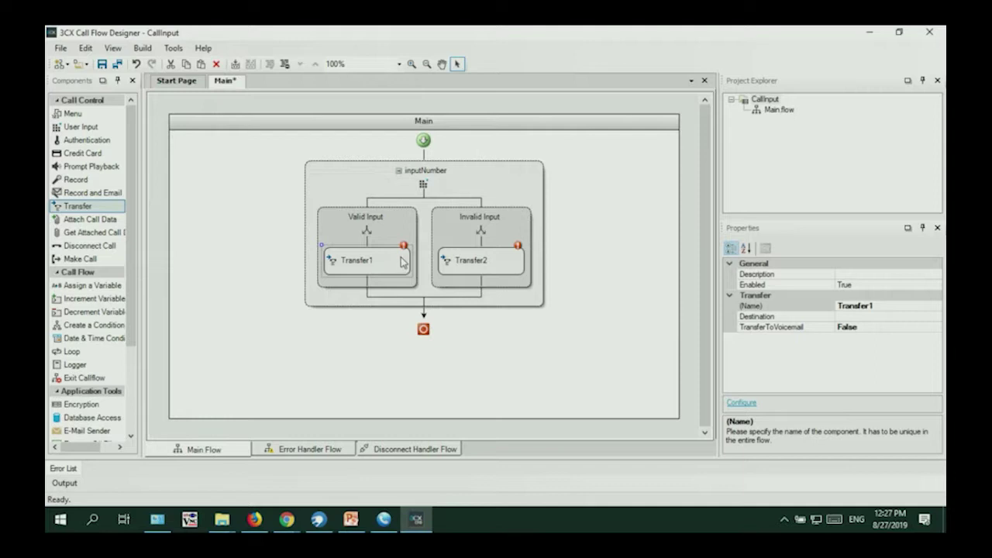
mouse_move(405, 248)
left_click(877, 316)
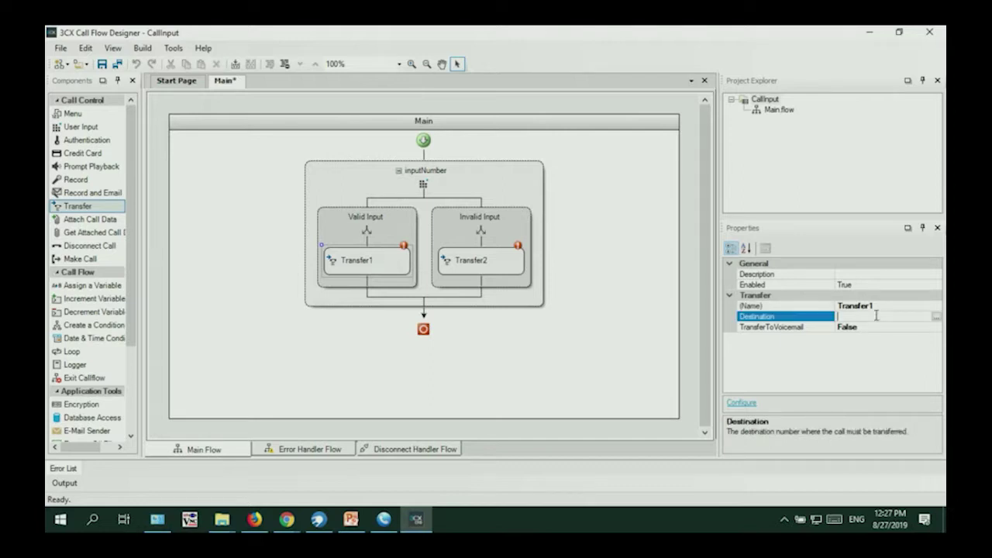
key("ctrl+v")
type(".")
type("Buffer")
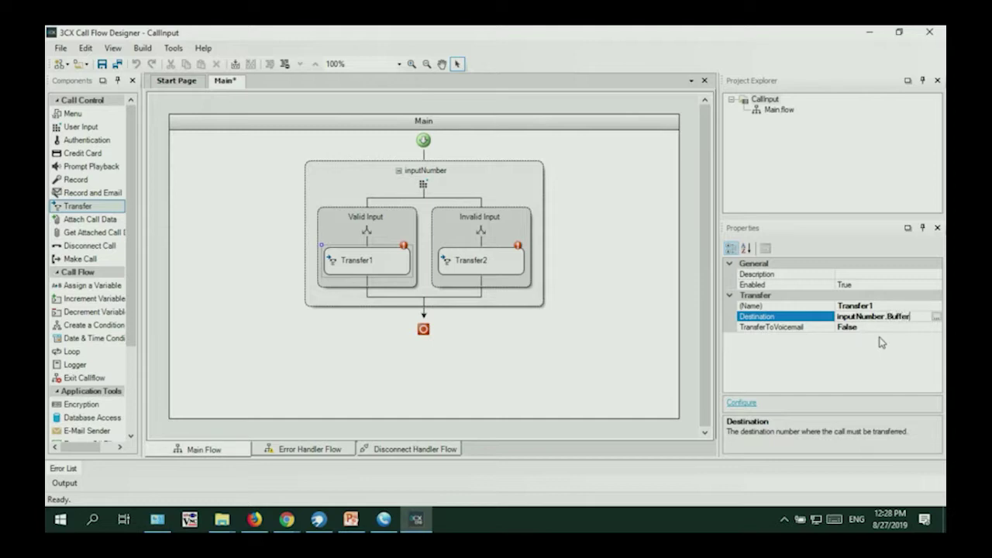
left_click(680, 400)
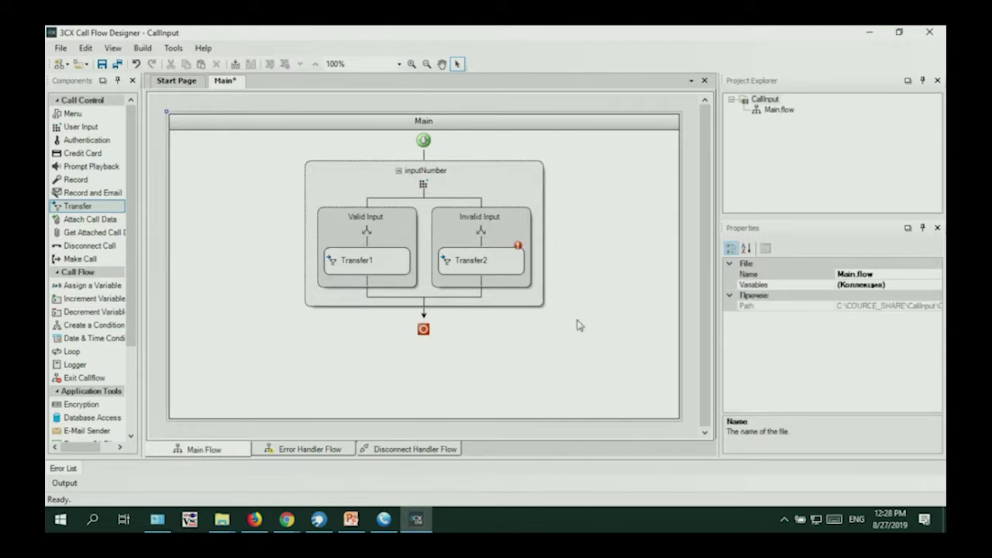
left_click(375, 263)
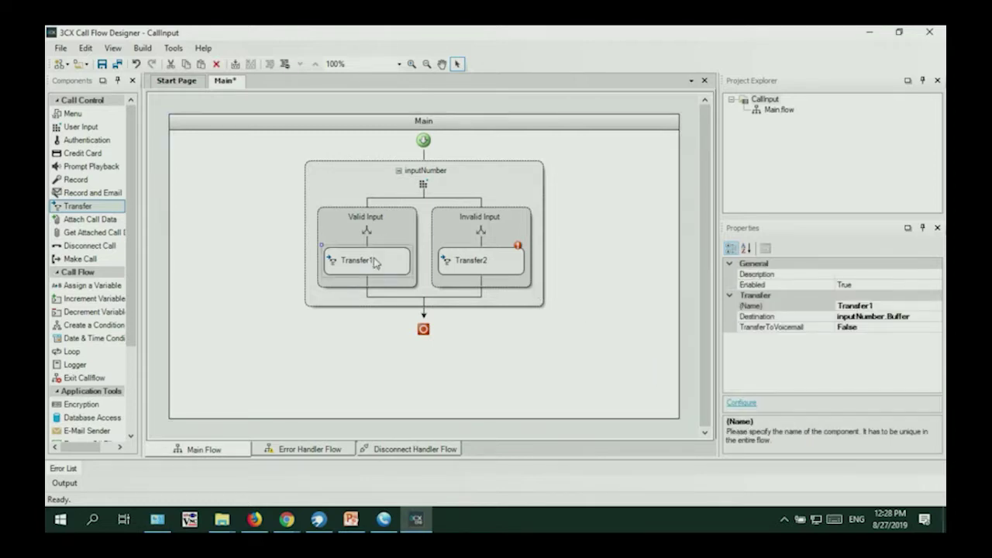
left_click(400, 224)
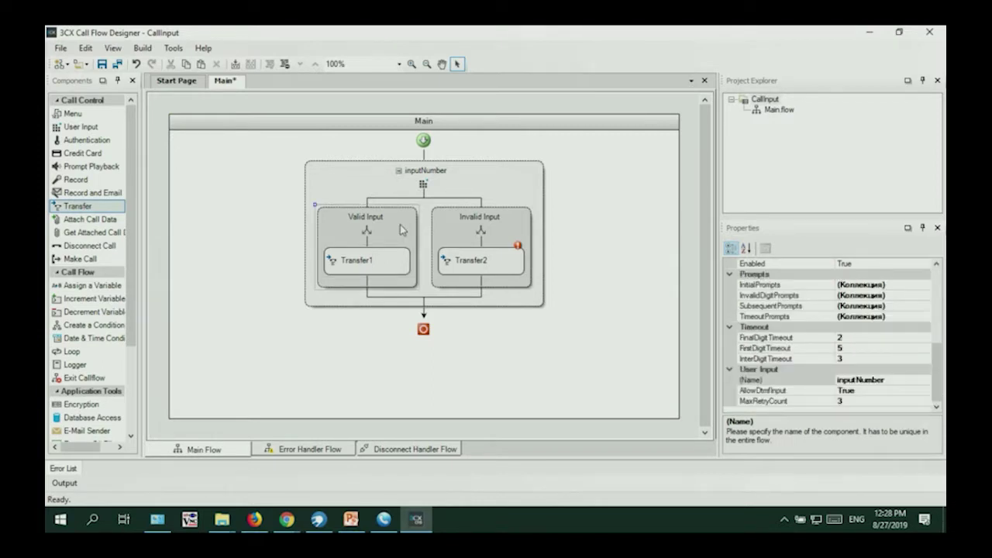
left_click(394, 266)
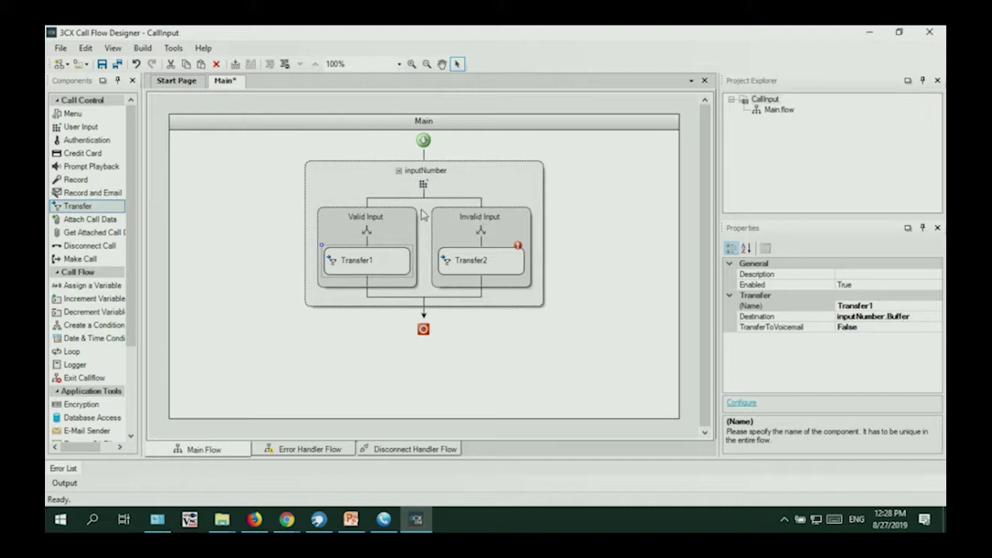
Set the destination of the Transfer in the Invalid Input branch to "400", including the quotation marks
left_click(479, 266)
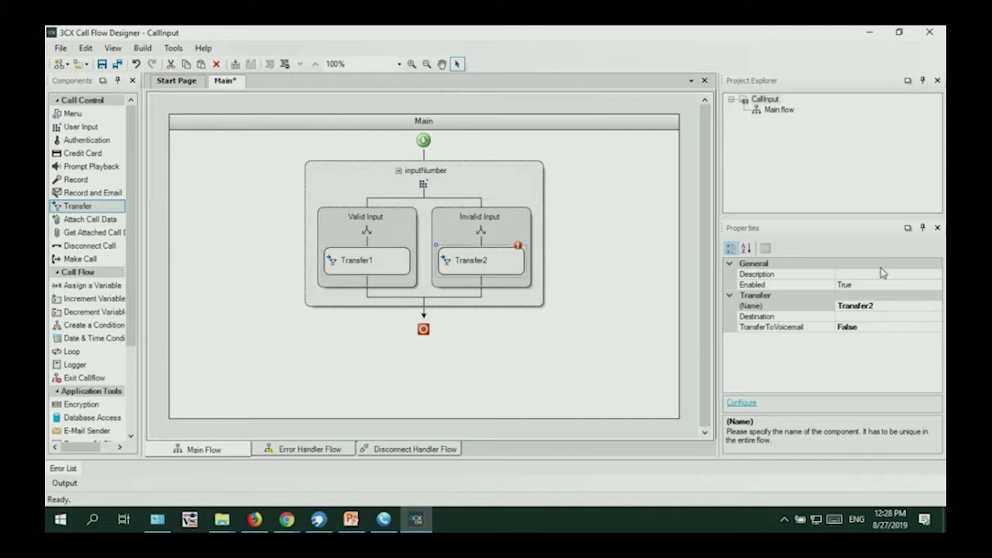
left_click(866, 317)
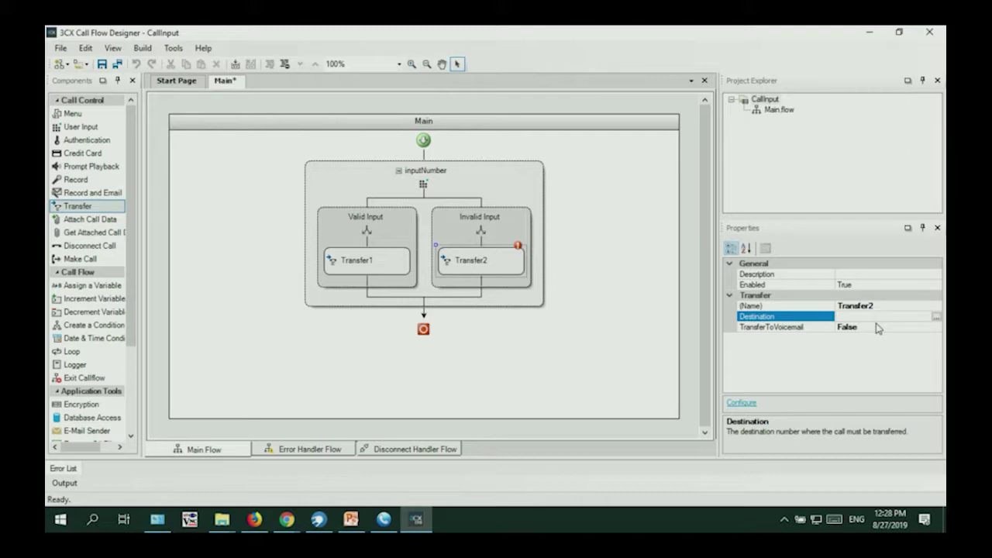
type("@")
key("BackSpace")
key("alt+shift")
type("\"400")
left_click(598, 346)
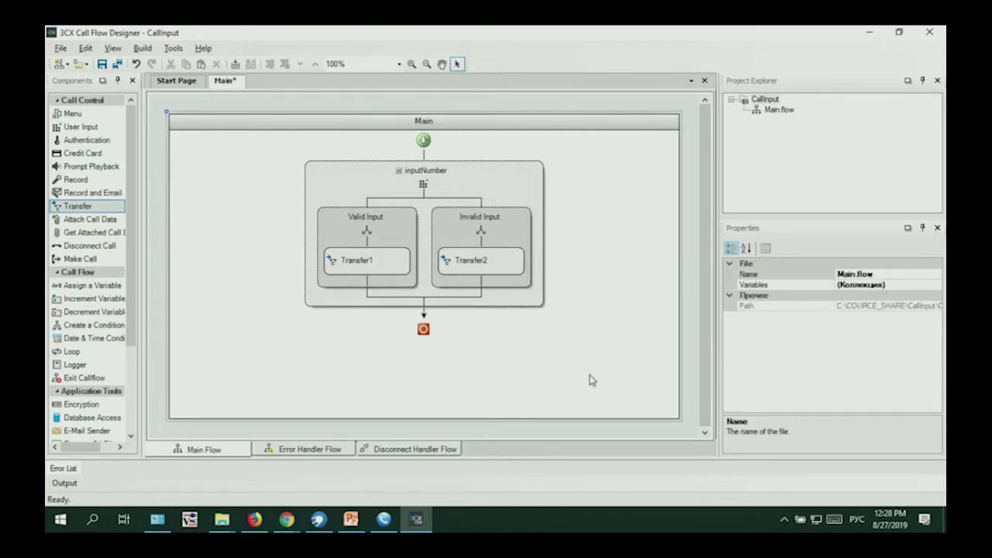
left_click(497, 257)
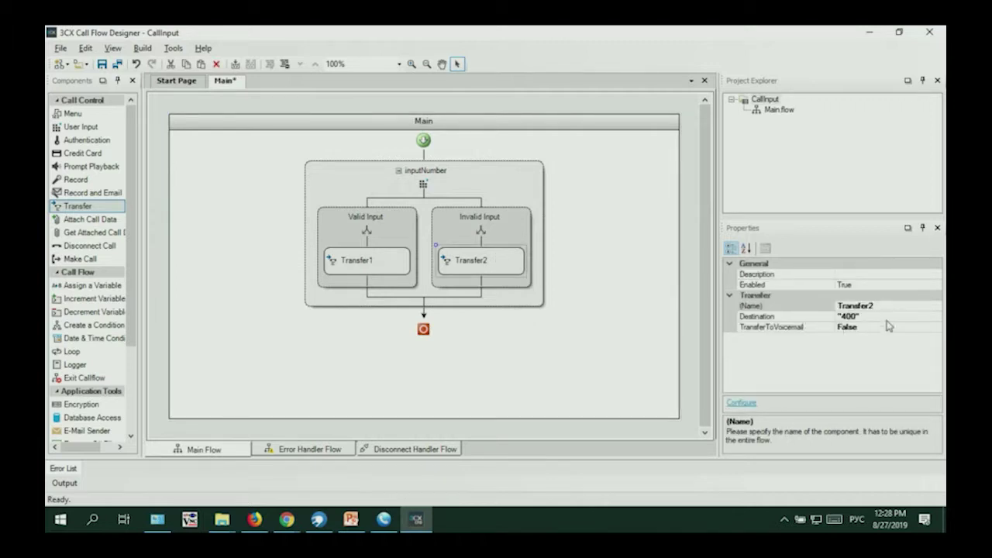
Rename the Transfer component in the Valid Input branch as rightNumber
left_click(414, 265)
left_click(481, 268)
left_click(349, 264)
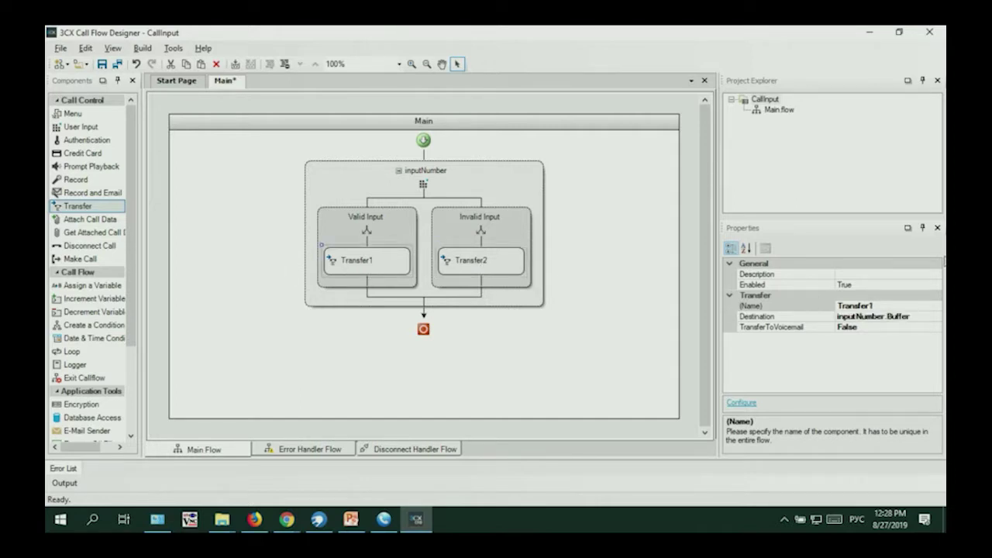
left_click(889, 306)
left_click_drag(891, 307, 821, 313)
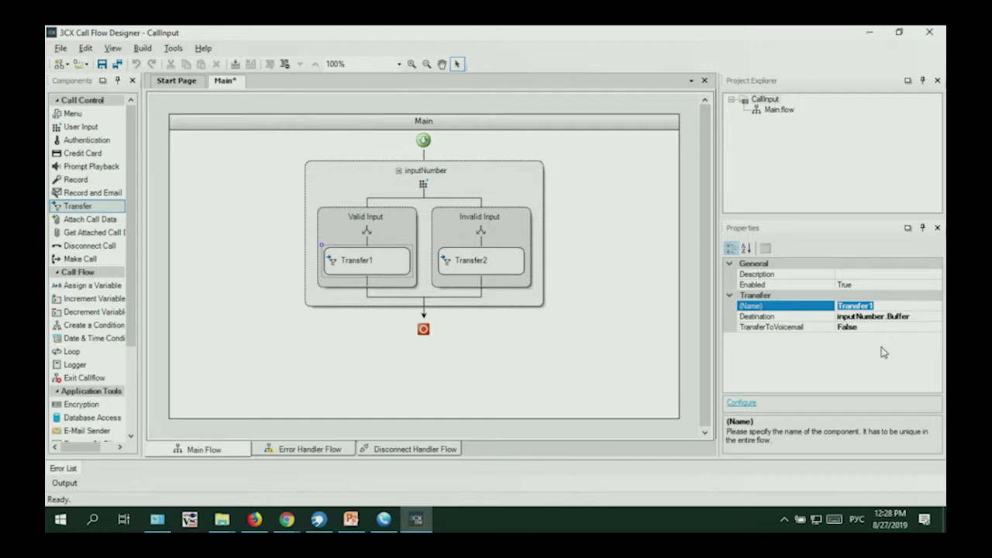
type("к")
key("BackSpace")
key("BackSpace")
key("BackSpace")
key("BackSpace")
key("alt+shift")
type("rightNumber")
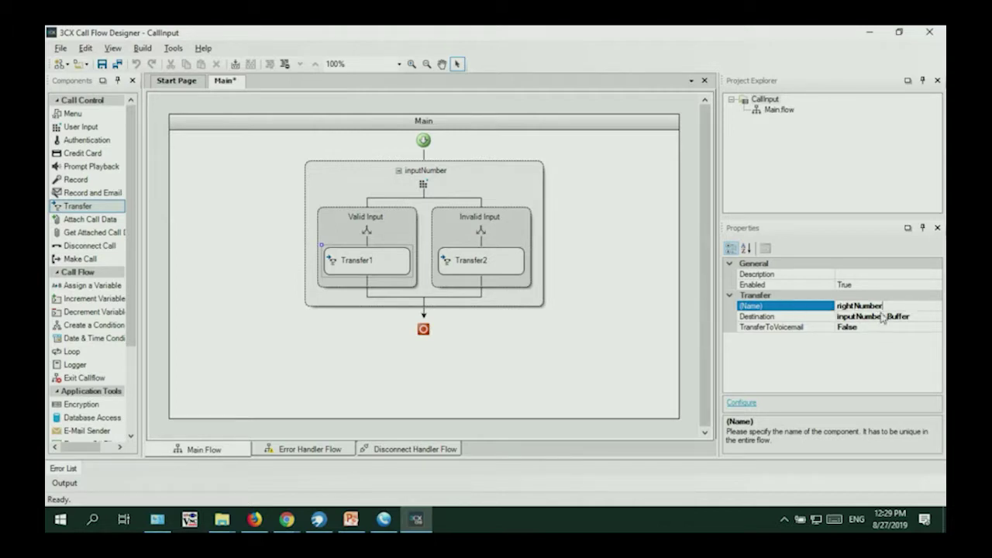
Change the name of the Valid Input branch's Transfer to validNumber and copy that name
left_click_drag(859, 306, 827, 308)
type("valid")
key("Return")
key("ctrl+c")
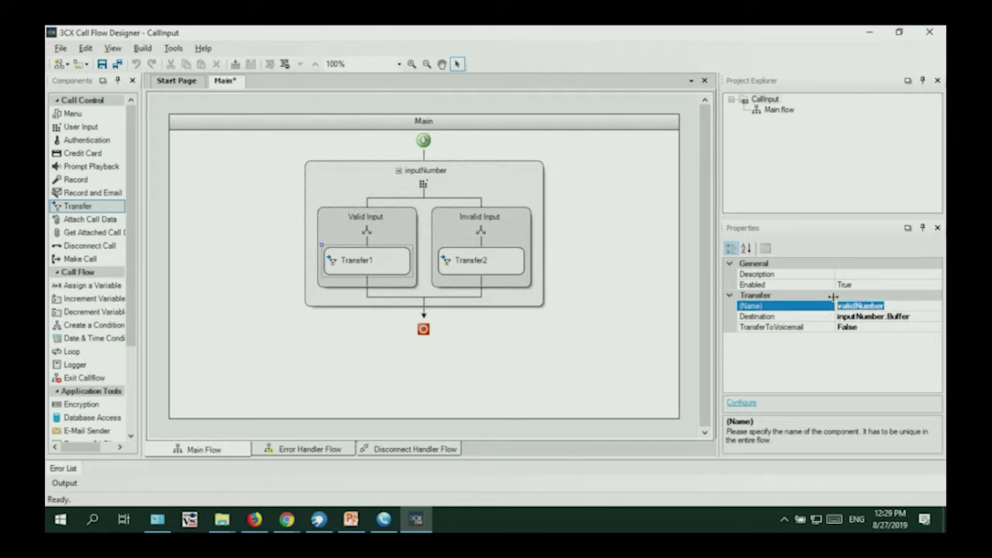
Rename the Transfer component in the Invalid Input branch as invalidNumber, reusing the copied name
left_click(479, 262)
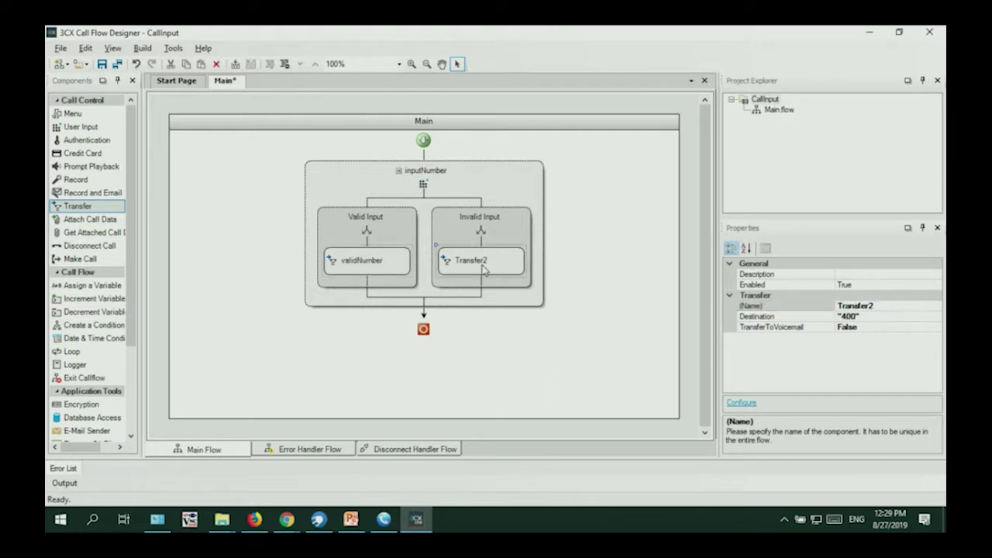
left_click_drag(898, 307, 836, 306)
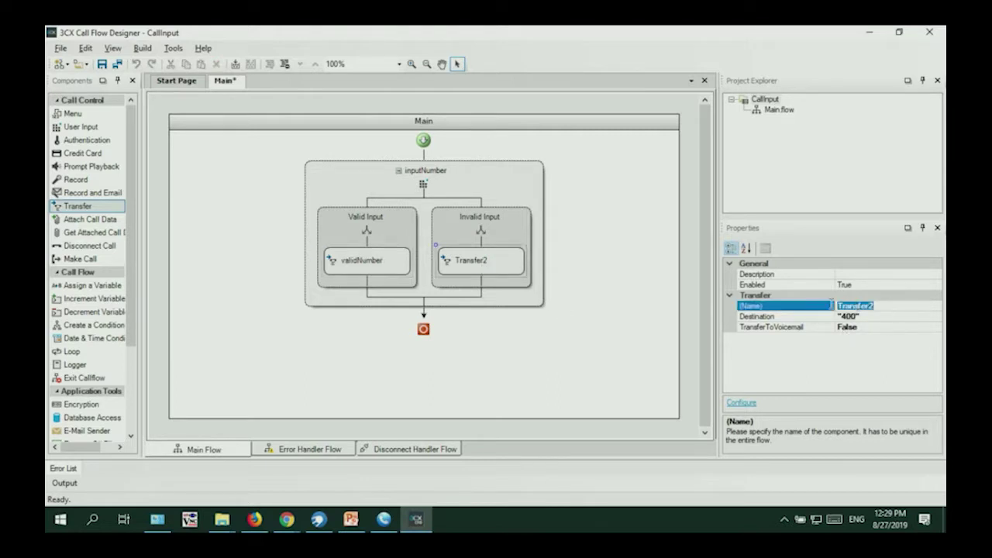
key("ctrl+v")
left_click(838, 306)
type("in")
left_click(864, 383)
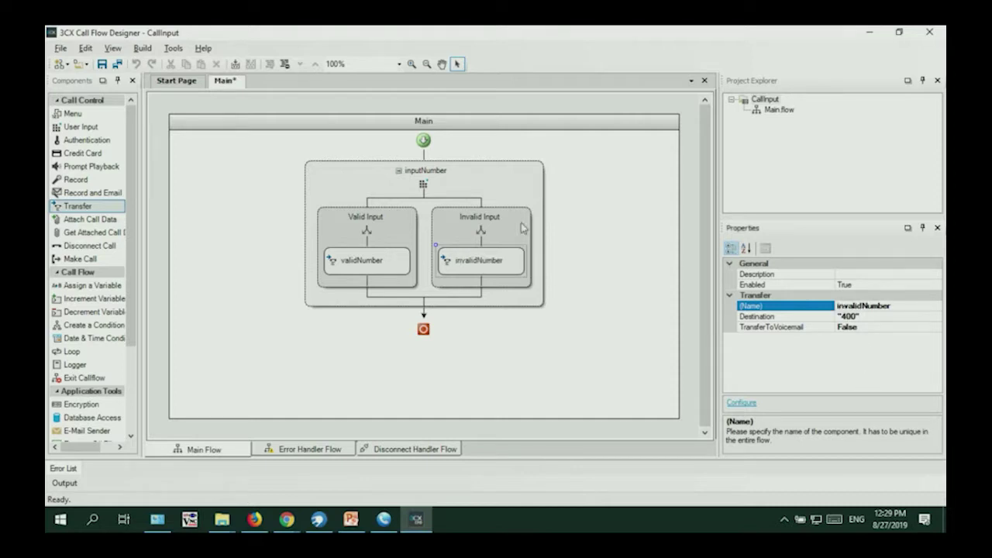
left_click(522, 225)
left_click(504, 262)
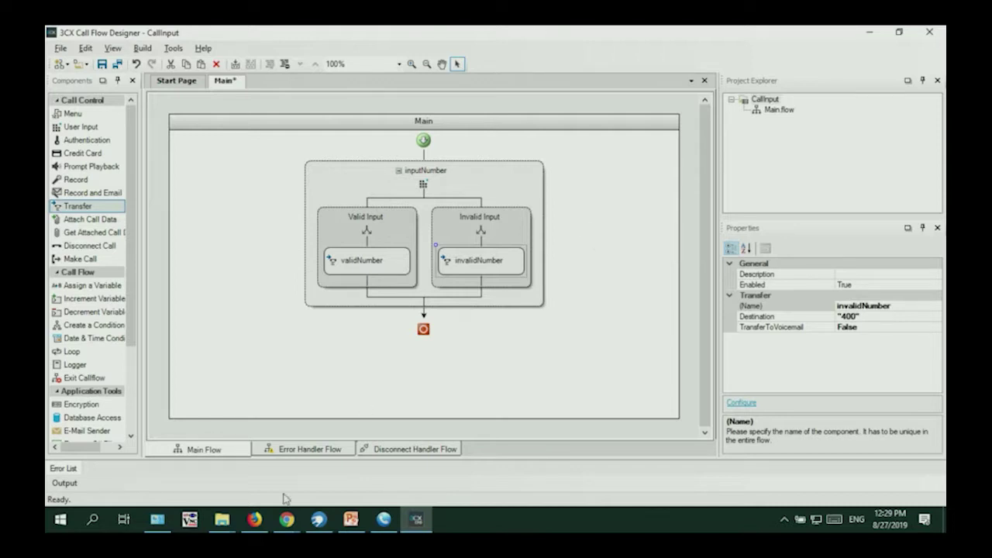
Switch to the 3CX management console and start adding a new voice menu
mouse_move(287, 519)
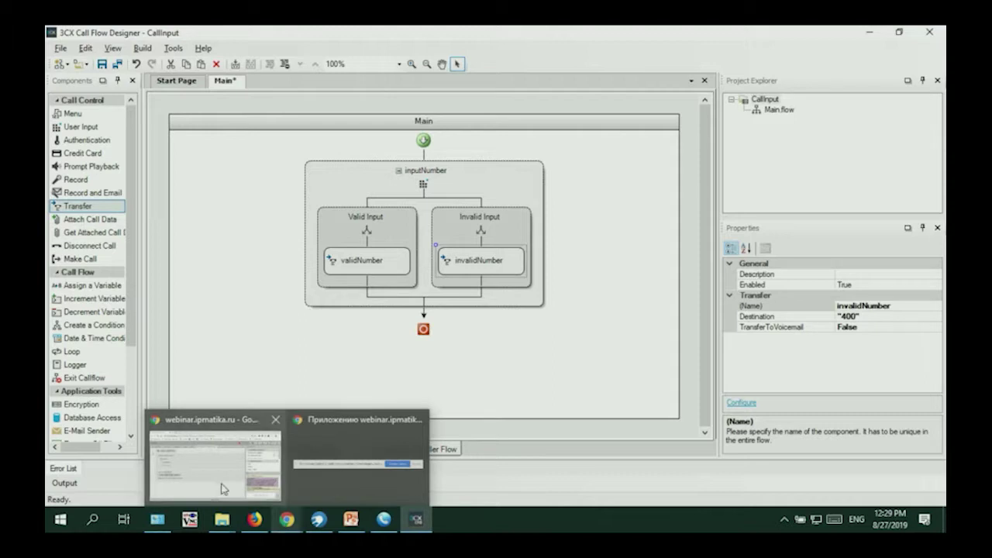
left_click(318, 521)
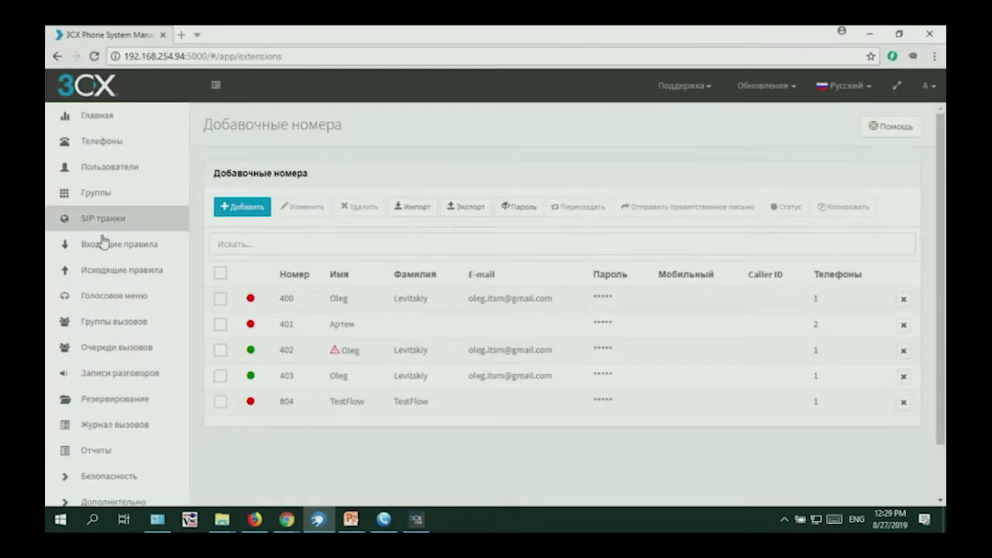
left_click(127, 303)
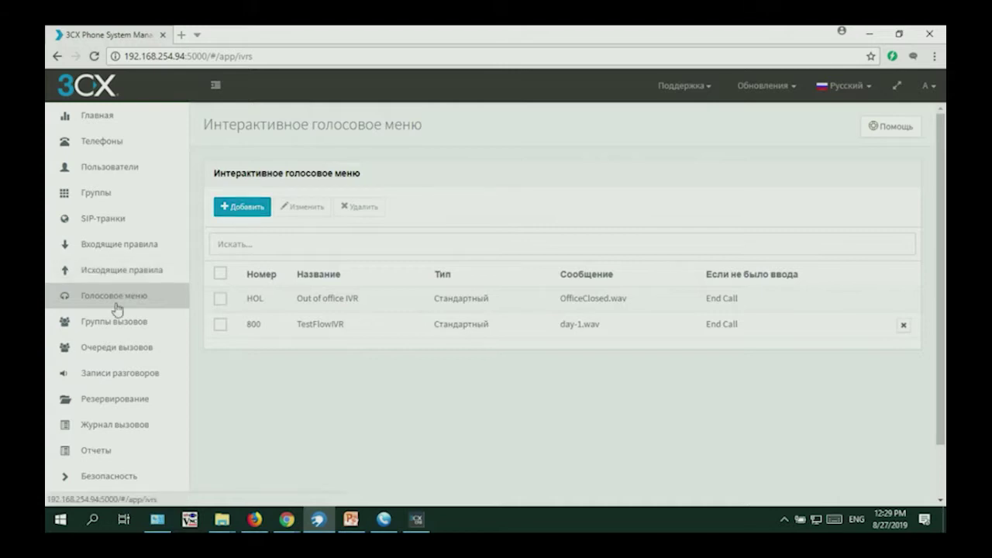
left_click(240, 210)
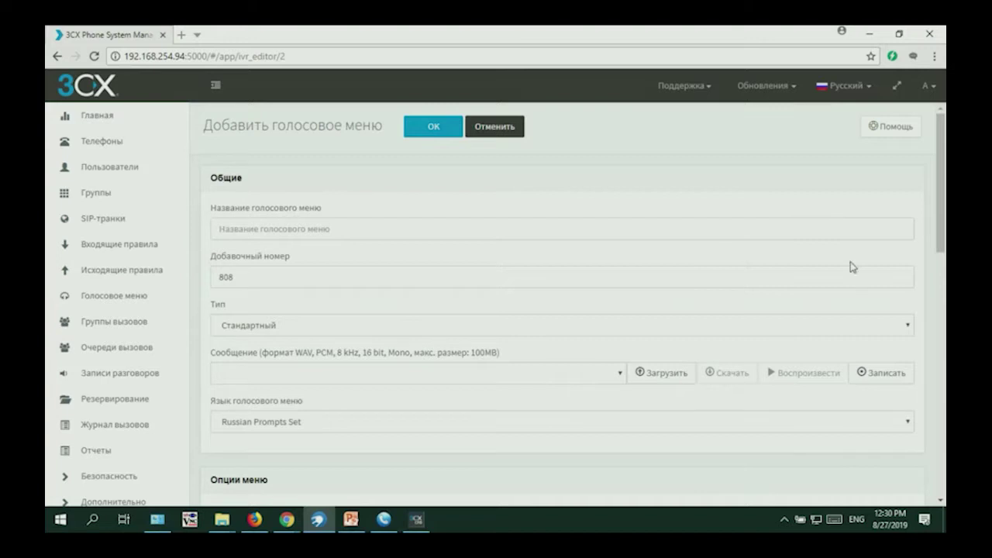
Start recording a message file for the voice menu and choose extension 403 as the recording phone
left_click(878, 383)
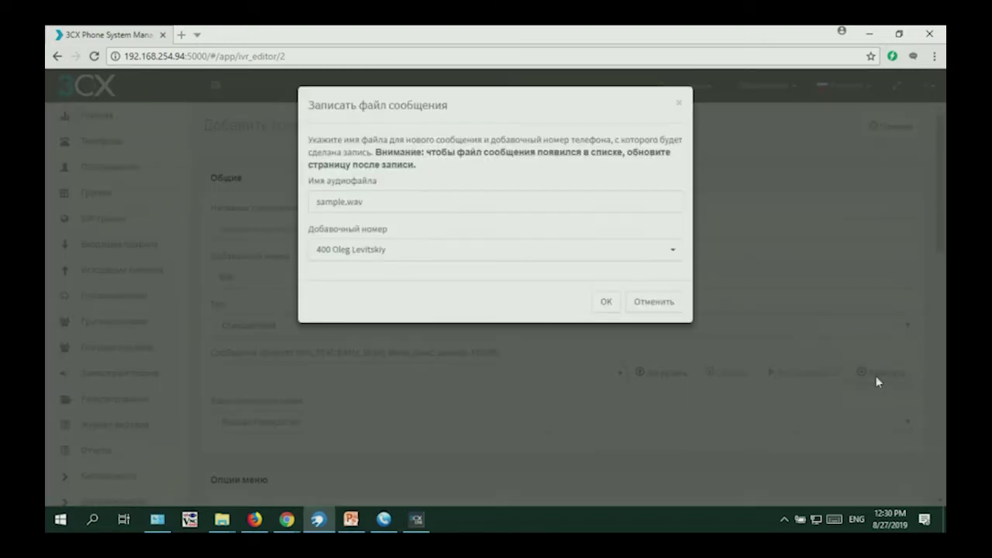
left_click(347, 204)
left_click_drag(347, 205, 314, 205)
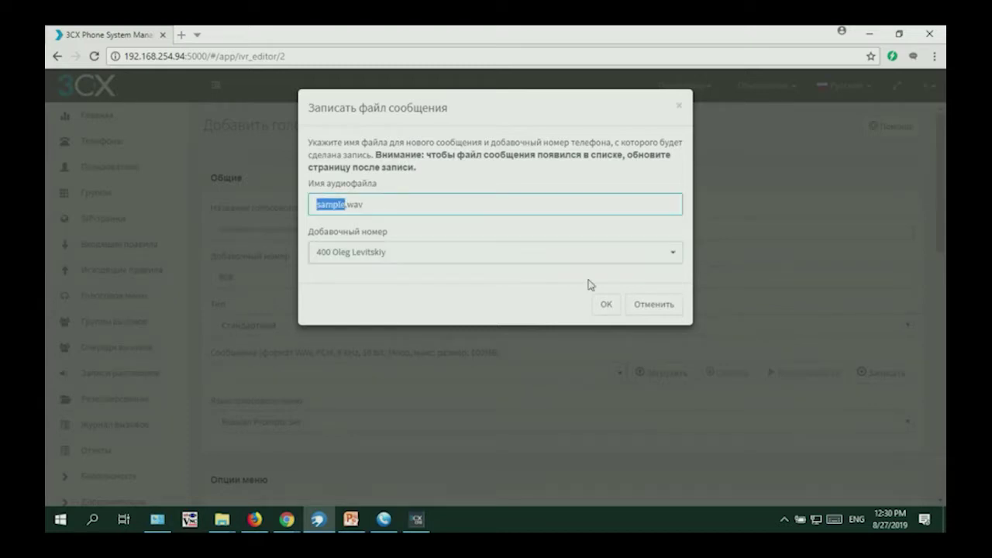
left_click(668, 256)
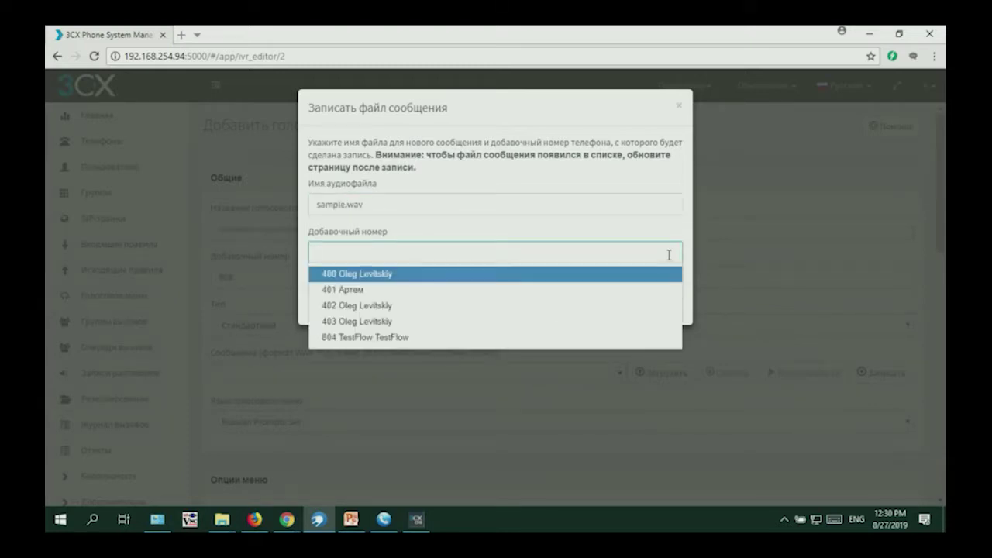
left_click(390, 523)
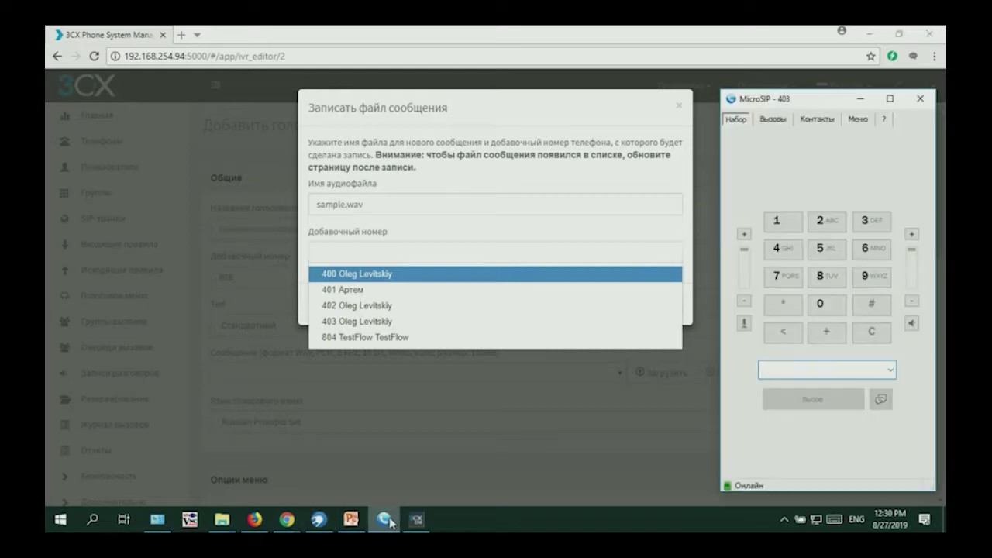
left_click(390, 523)
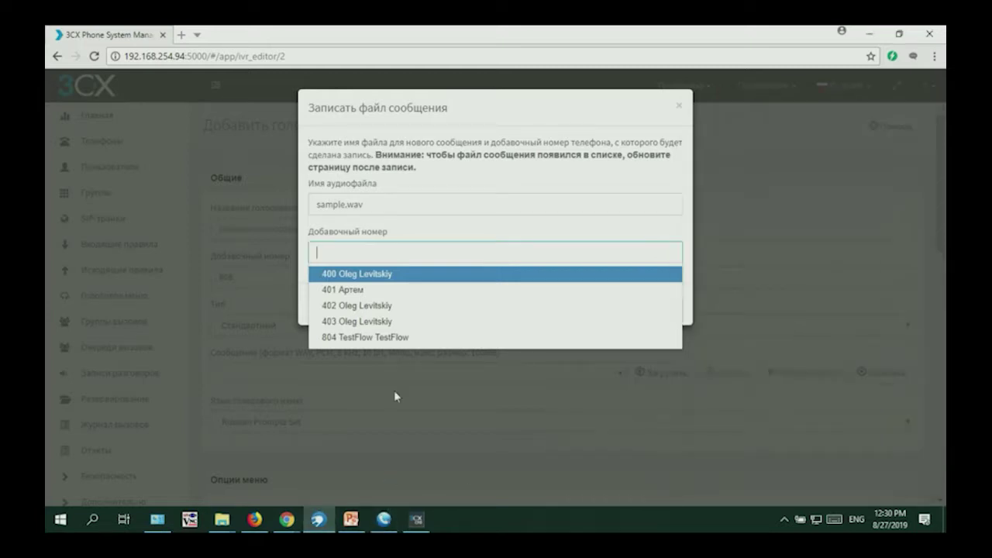
left_click(394, 322)
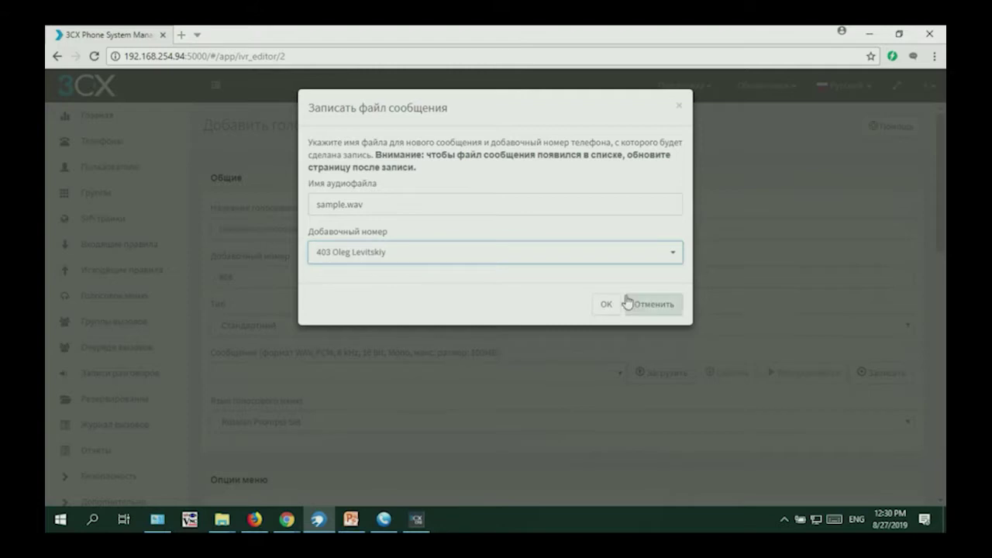
Name the audio file MainMenu.wav and request the recording call
left_click(344, 205)
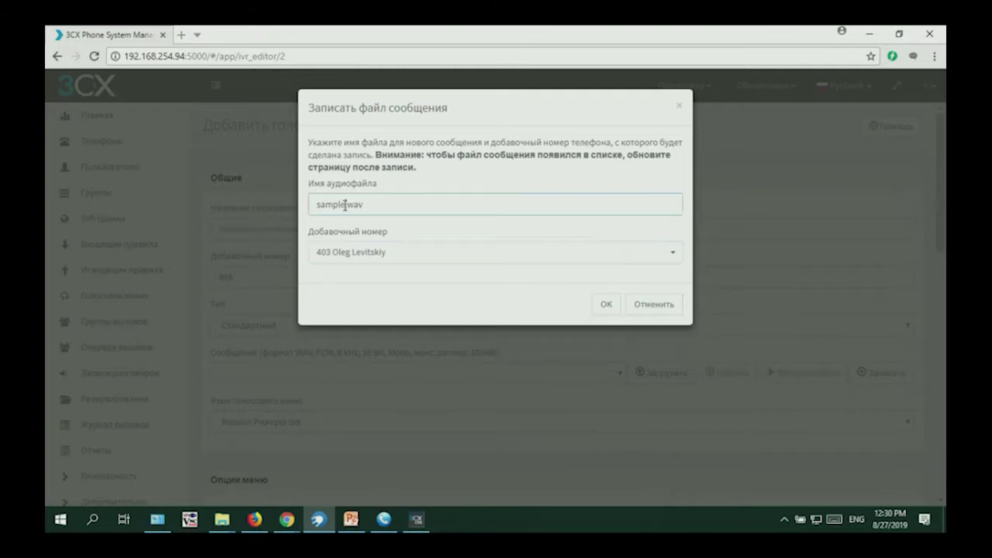
left_click_drag(344, 205, 312, 202)
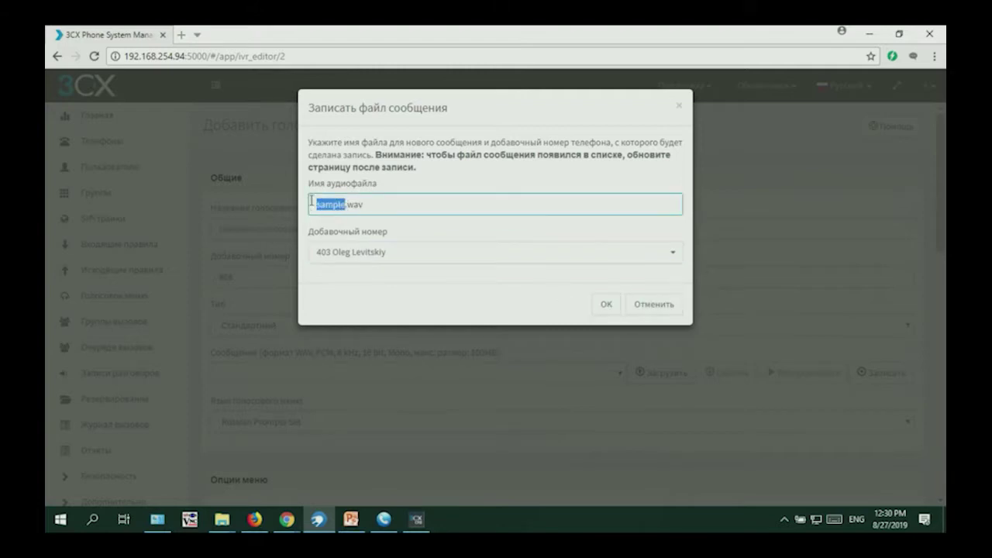
type("Ma")
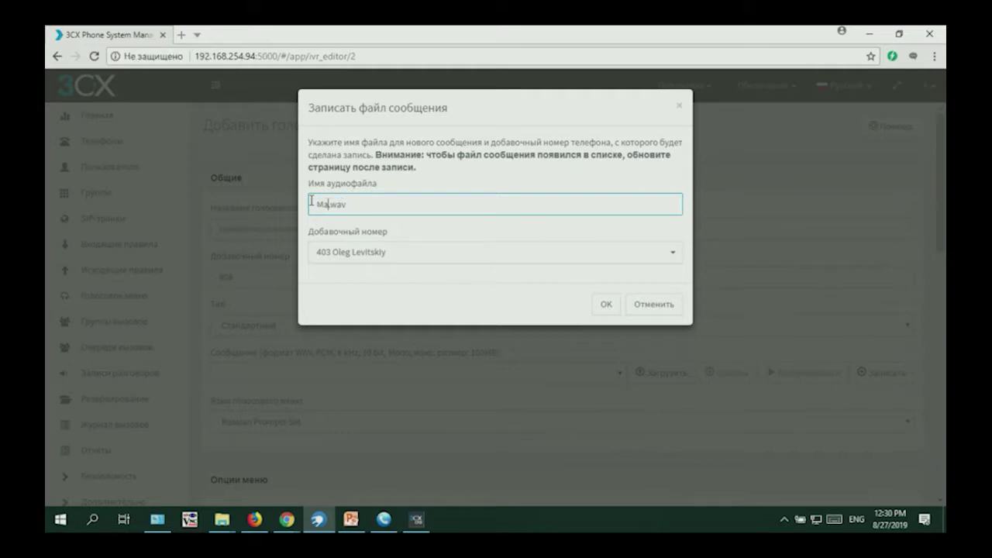
type("inMenu")
left_click(605, 309)
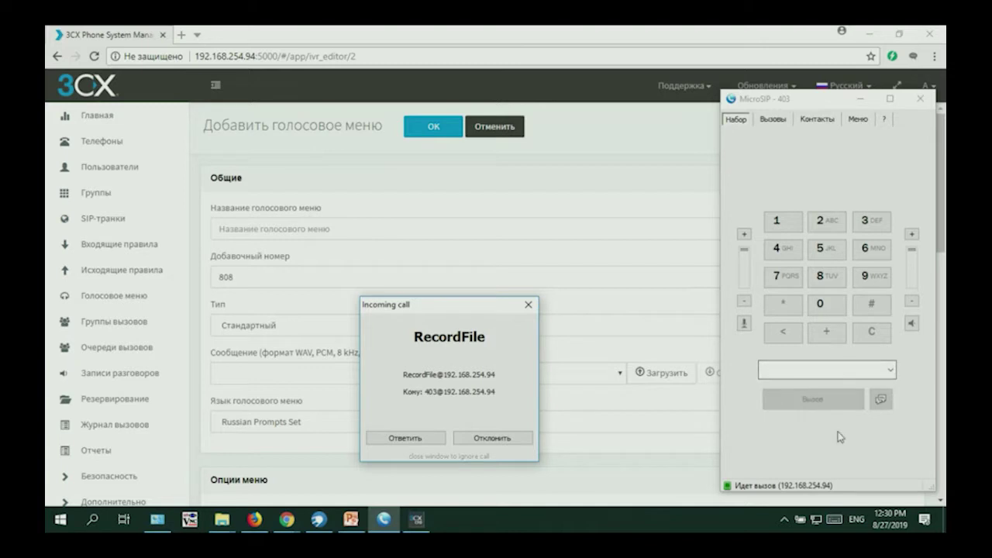
Answer the incoming RecordFile call in MicroSIP, hang up, and return to the voice menu form
left_click(423, 440)
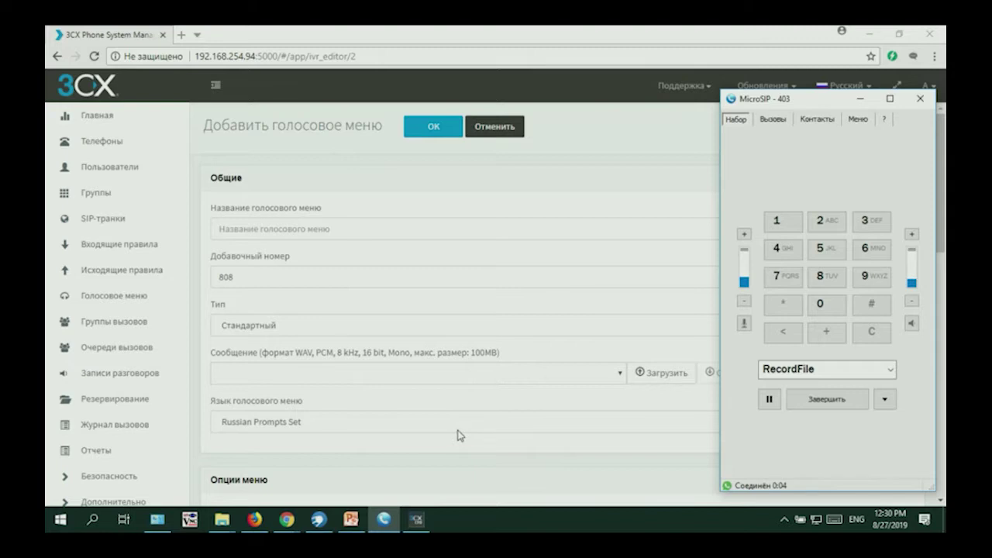
left_click(828, 402)
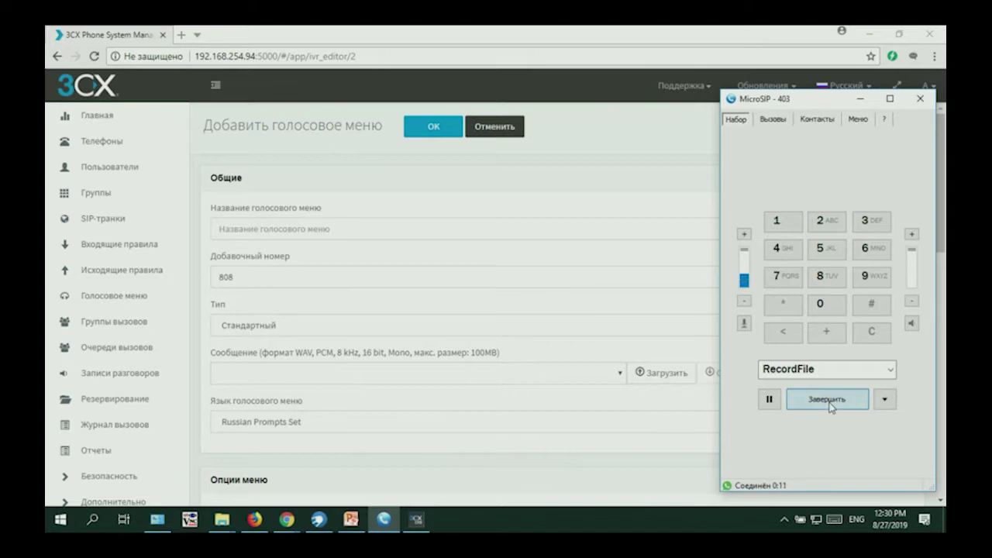
left_click(608, 216)
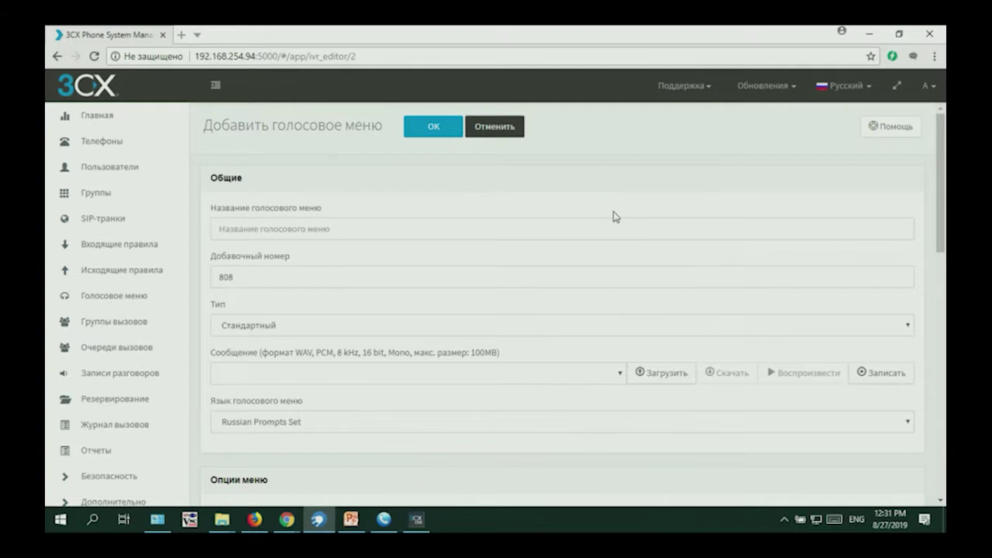
Look for the recorded file among the voice menu's available messages, reloading the page to refresh them
left_click(622, 374)
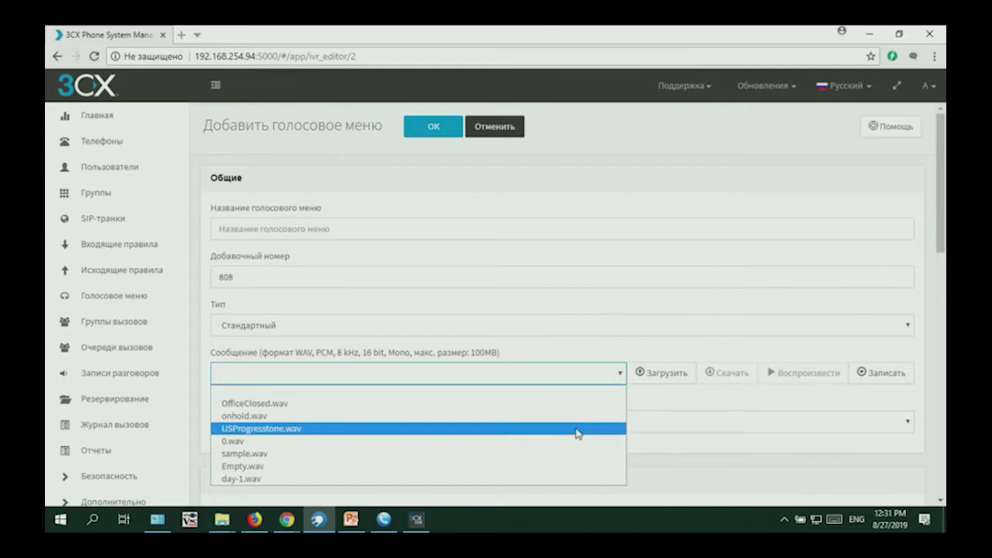
left_click(672, 418)
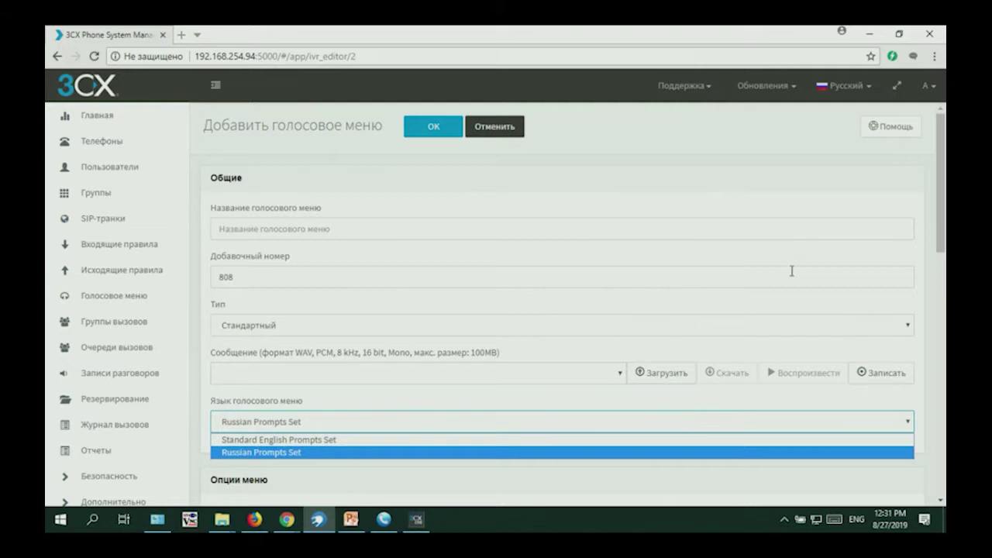
left_click(767, 282)
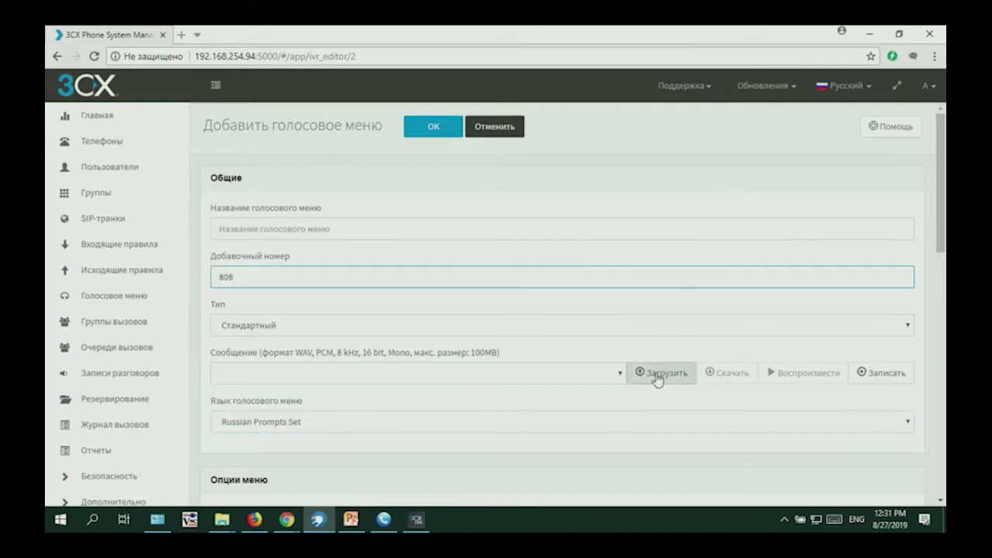
left_click(621, 374)
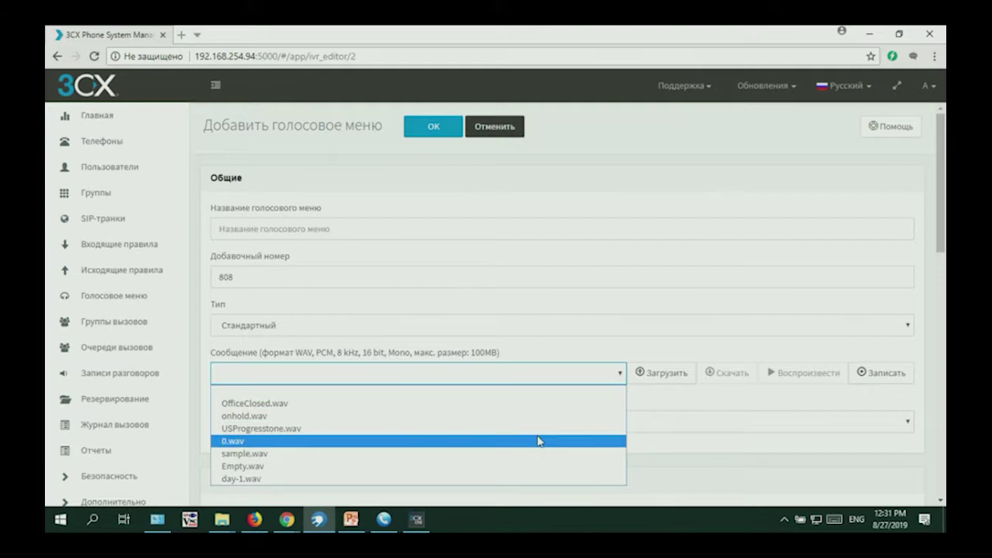
left_click(632, 307)
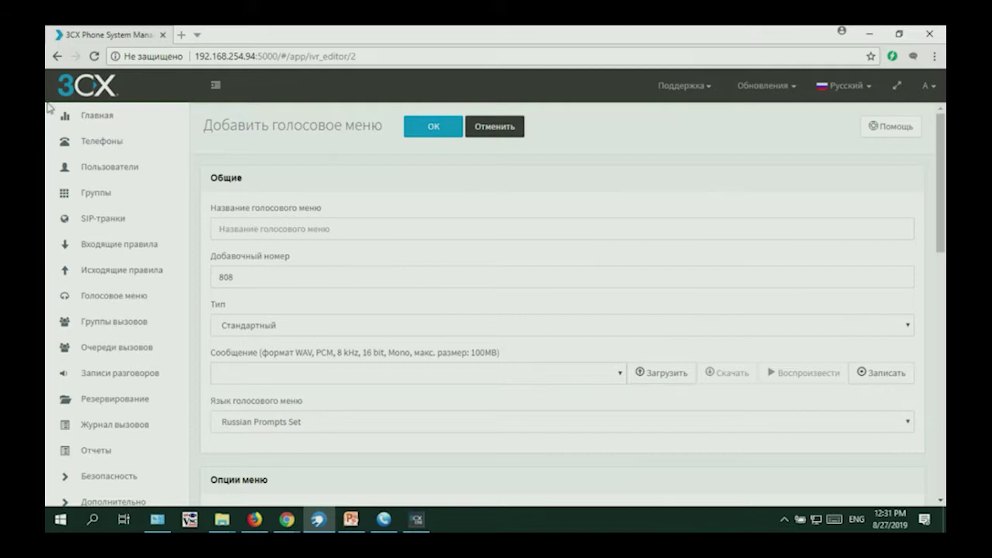
left_click(94, 57)
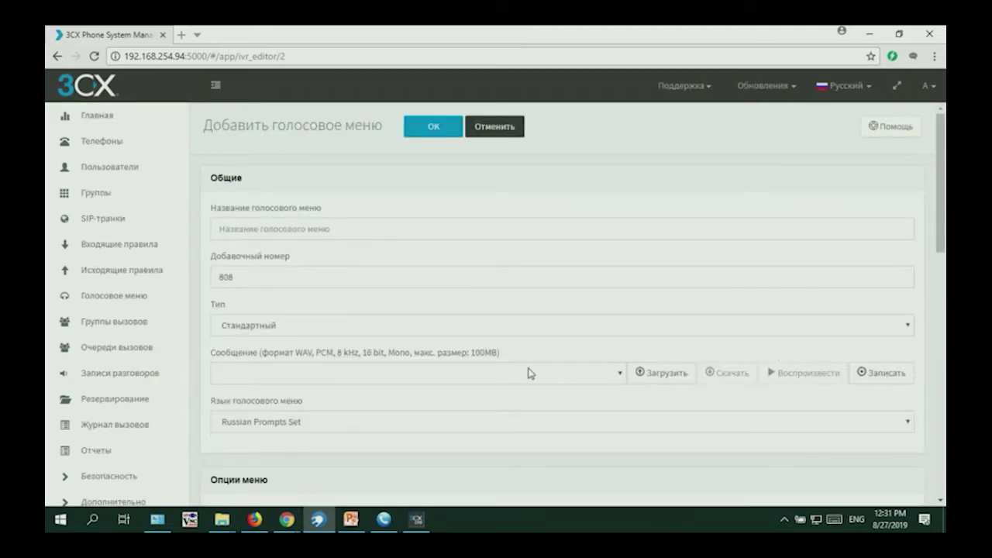
left_click(618, 372)
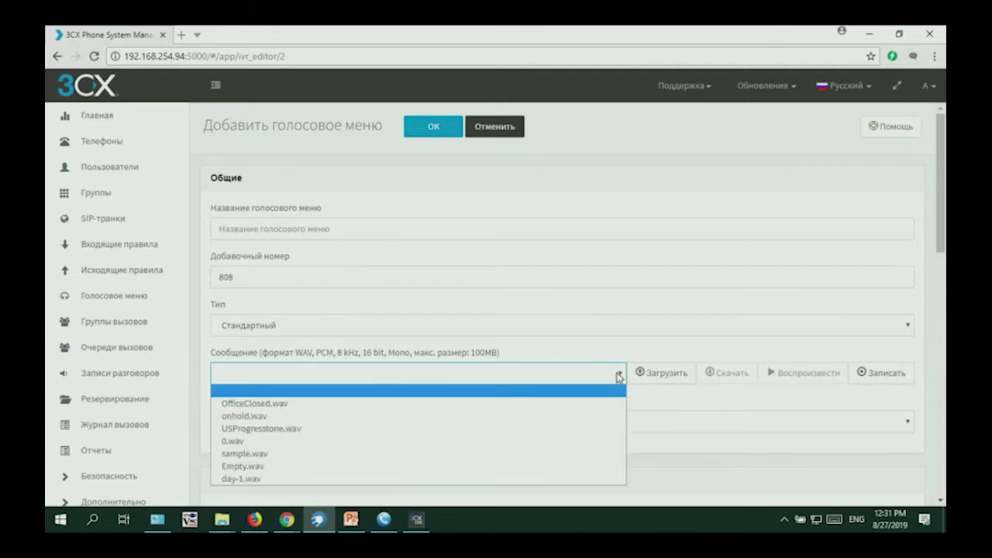
left_click(619, 377)
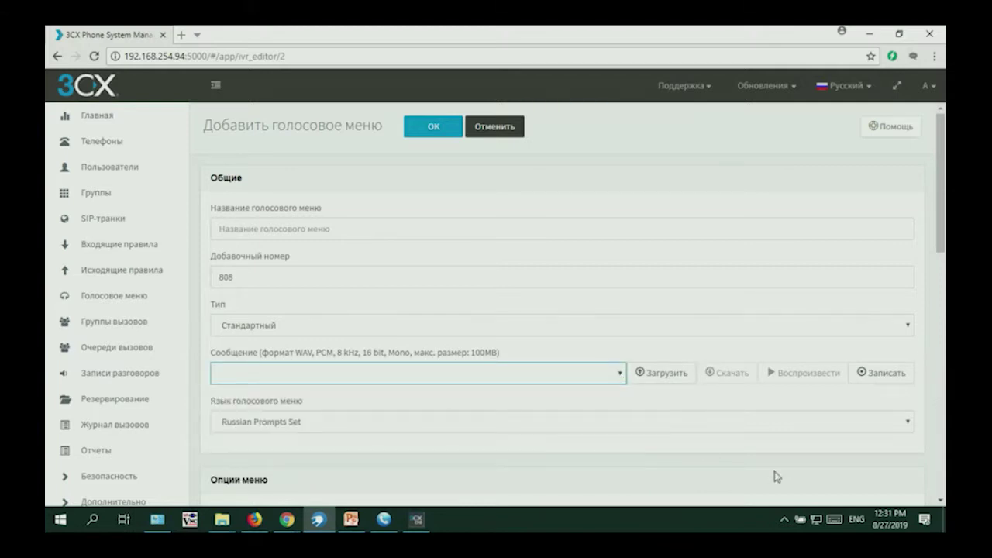
Raise the system volume of the SHARP HDMI output to 11 and return to the voice menu form
left_click(384, 519)
left_click(784, 520)
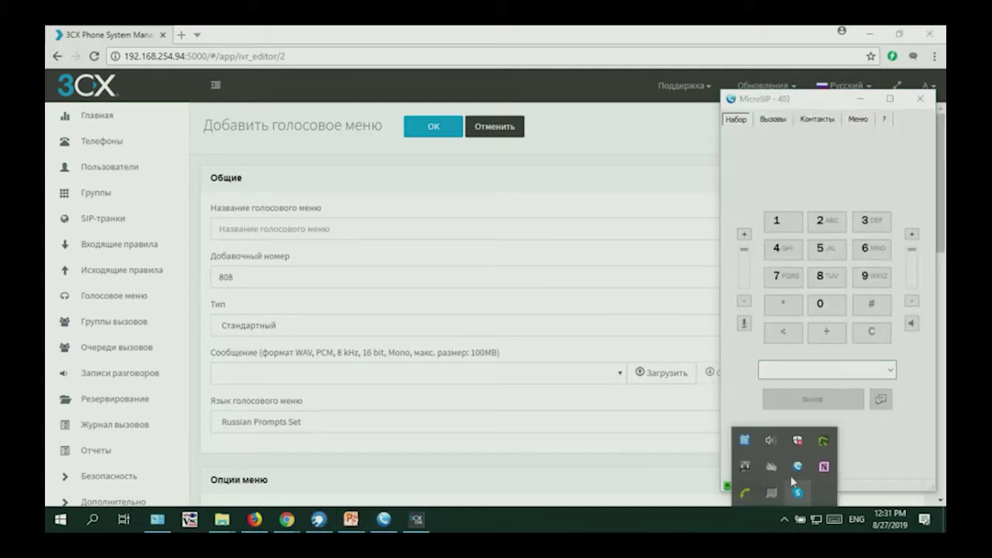
left_click(769, 441)
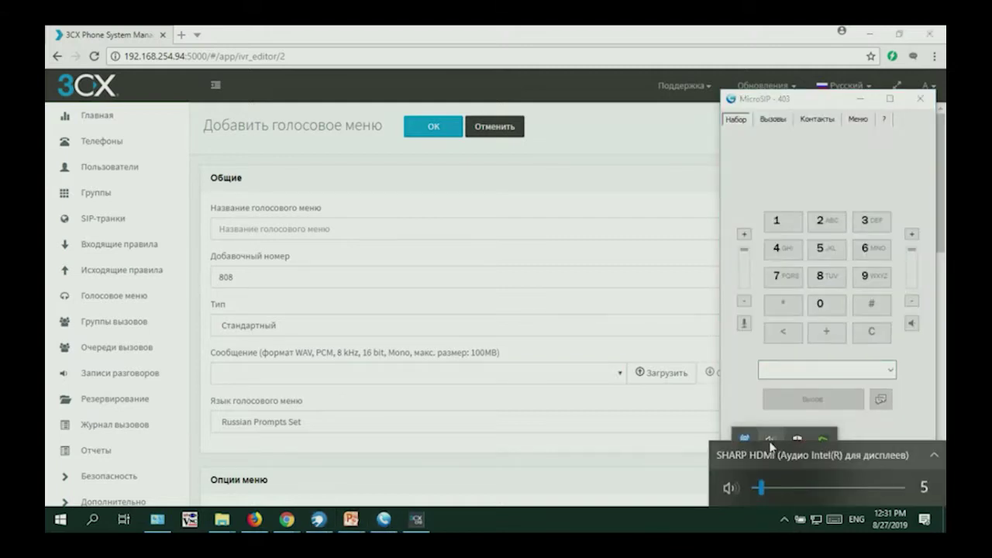
left_click_drag(761, 490, 769, 490)
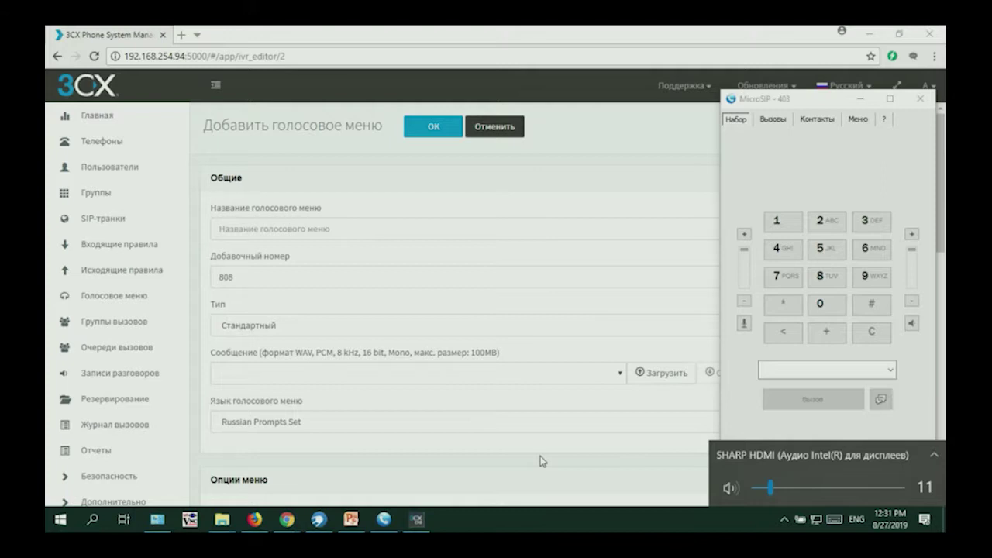
left_click(655, 210)
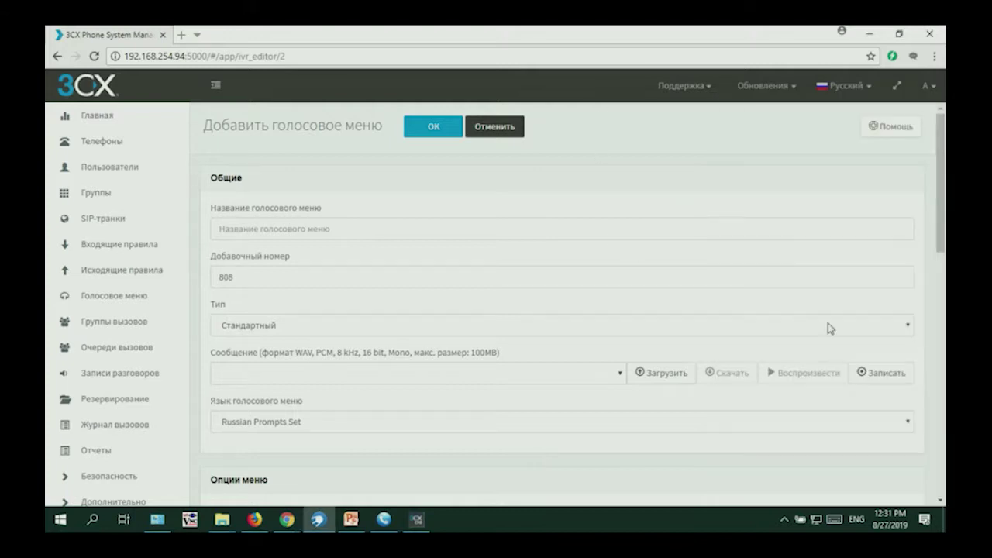
Try to record the message file sample.wav from extension 402
left_click(867, 375)
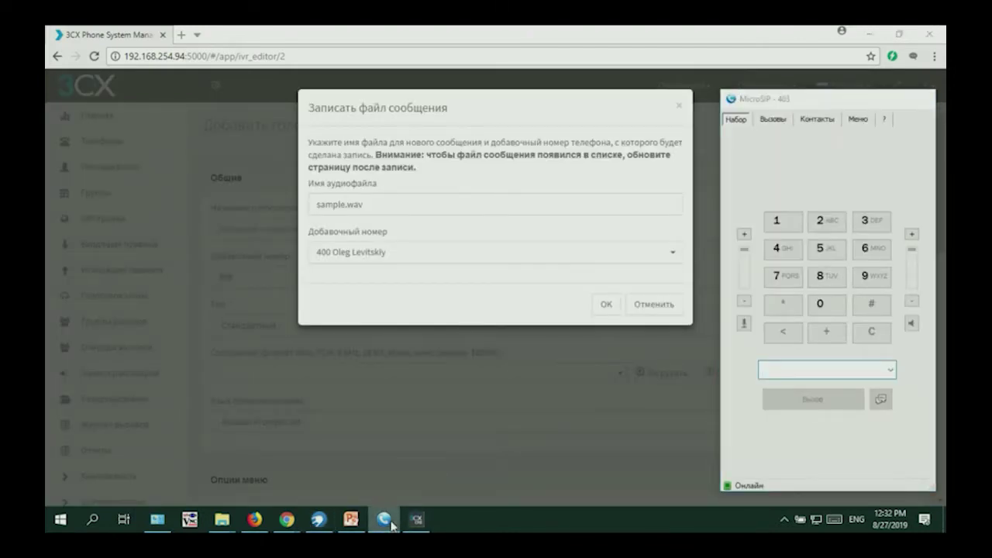
left_click(637, 255)
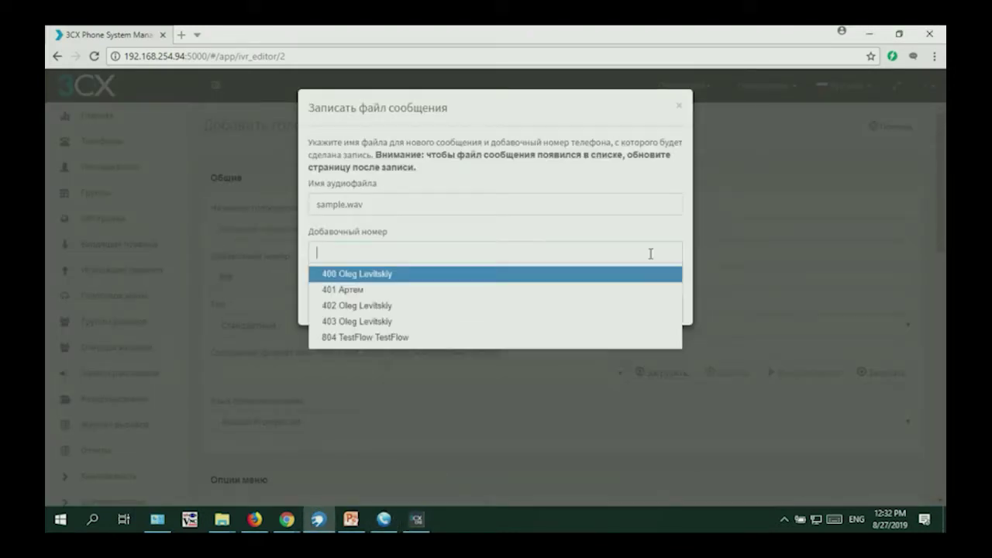
left_click(619, 307)
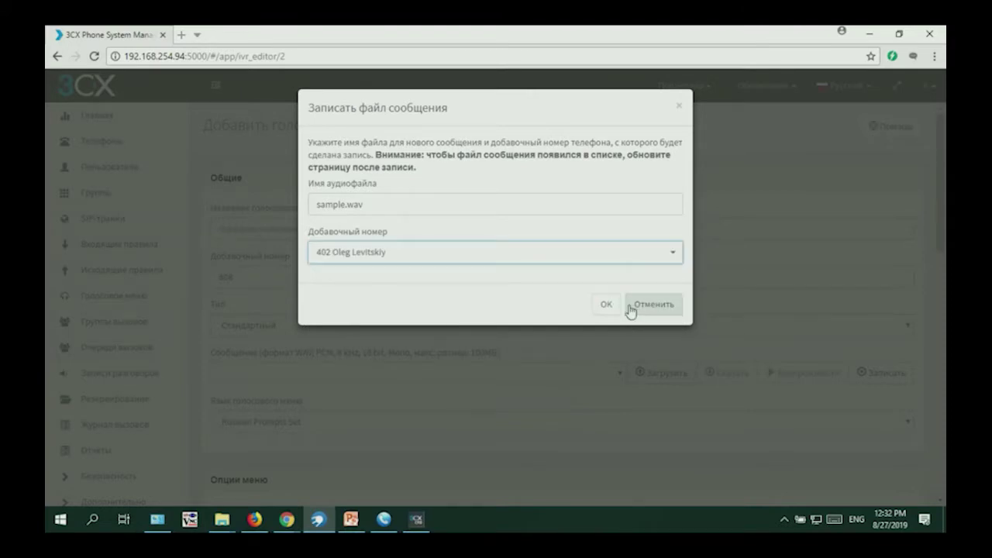
left_click(616, 310)
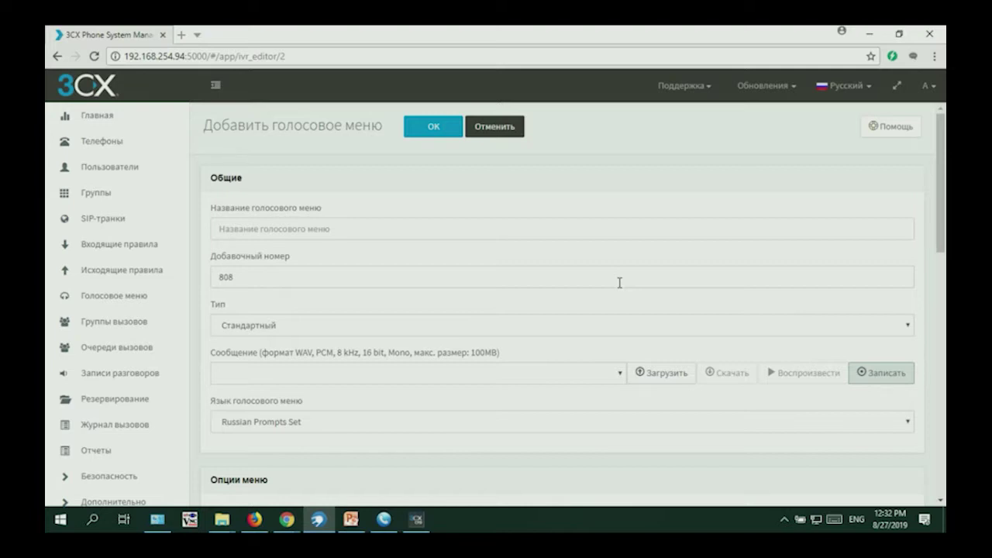
Try again to record a message for the voice menu and look in MicroSIP for the incoming call
left_click(892, 375)
left_click(603, 307)
left_click(384, 519)
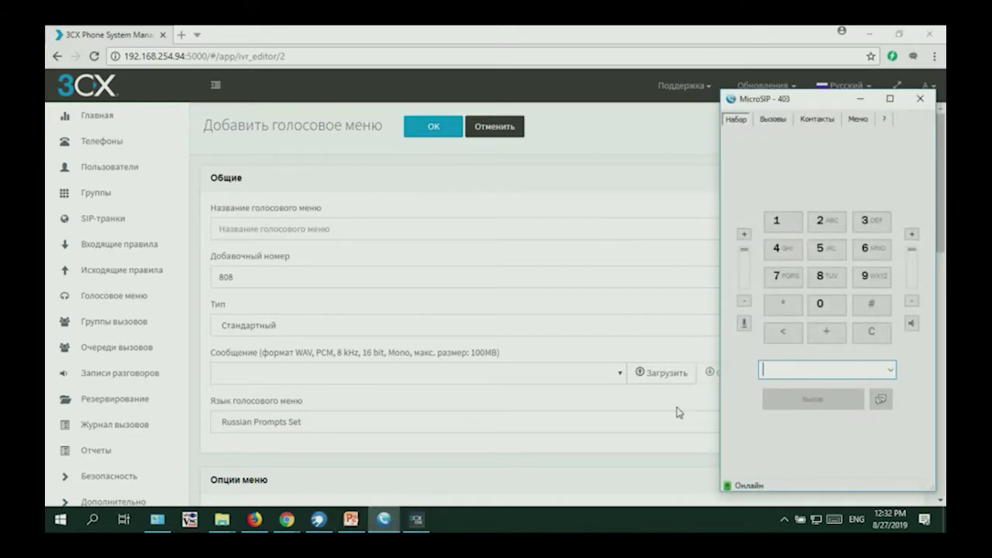
left_click(574, 454)
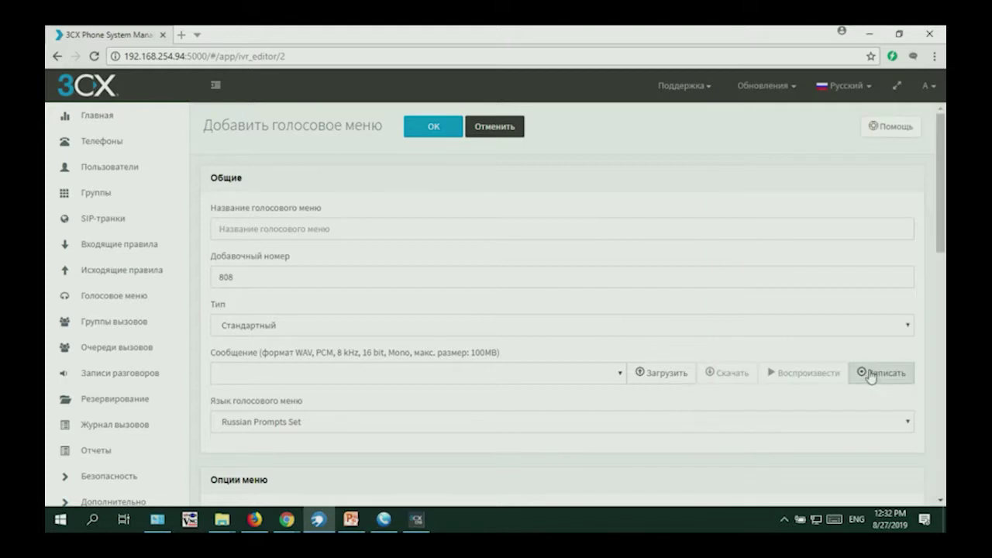
Open the message recording settings again and raise the SHARP HDMI output volume to 21
left_click(871, 374)
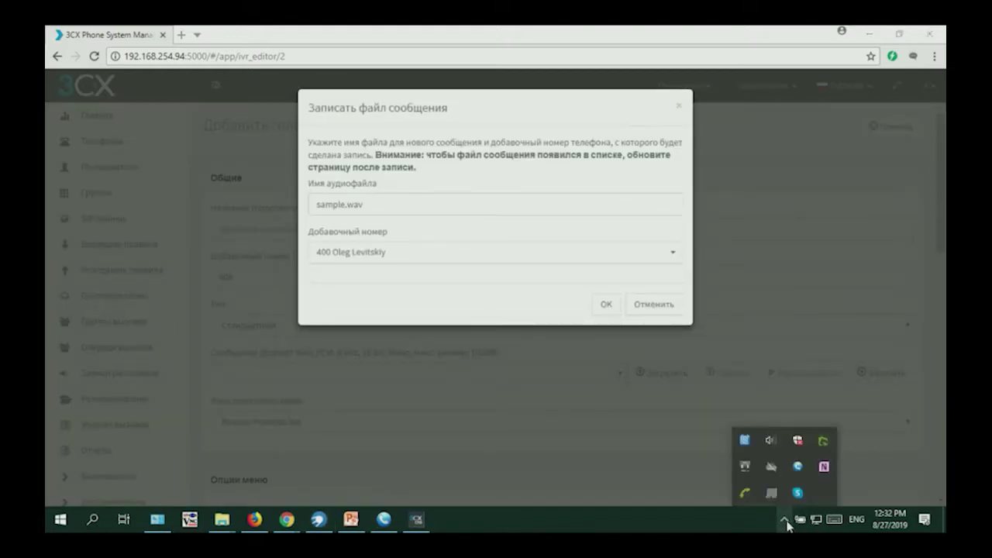
left_click(771, 440)
scroll(779, 469, "up", 4)
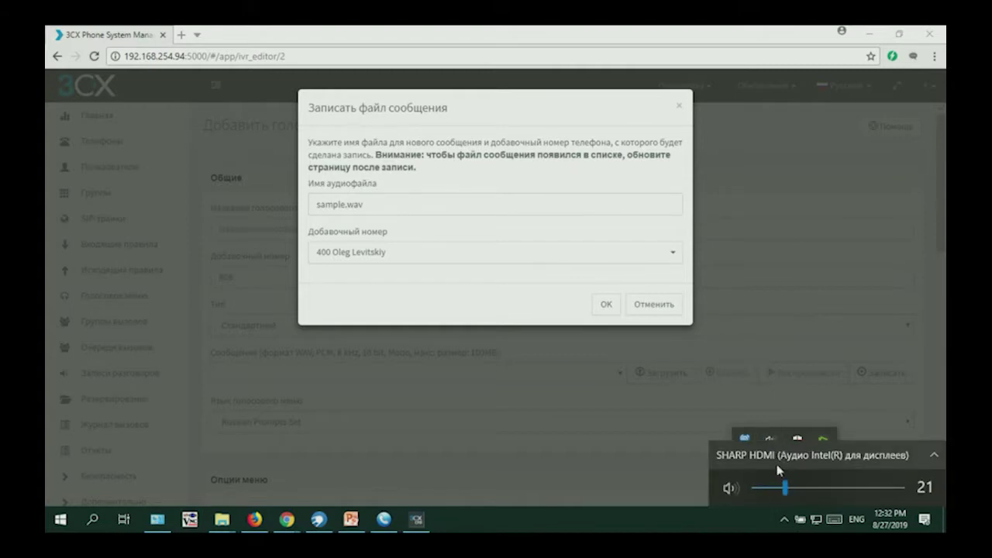
Check which account is active in MicroSIP
left_click(383, 521)
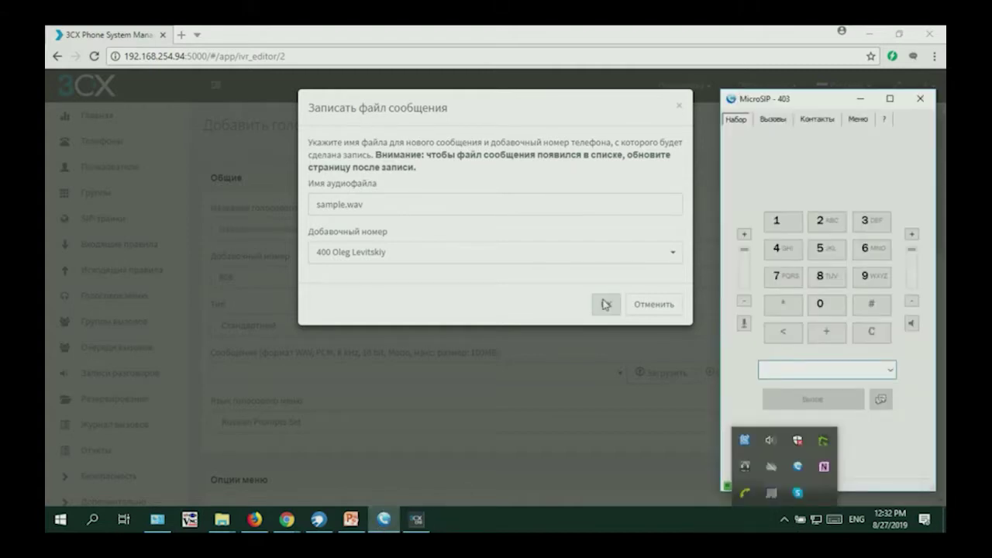
left_click(858, 120)
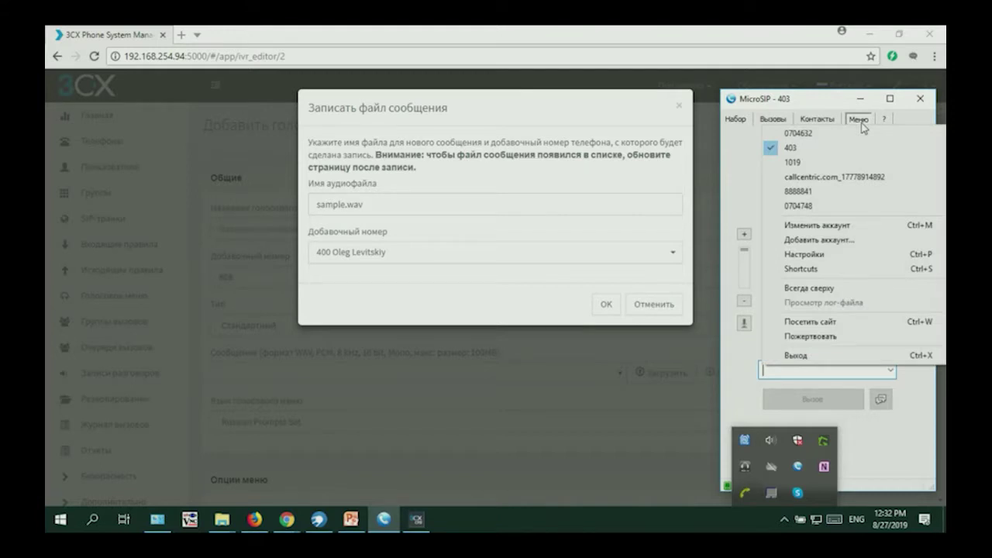
left_click(831, 108)
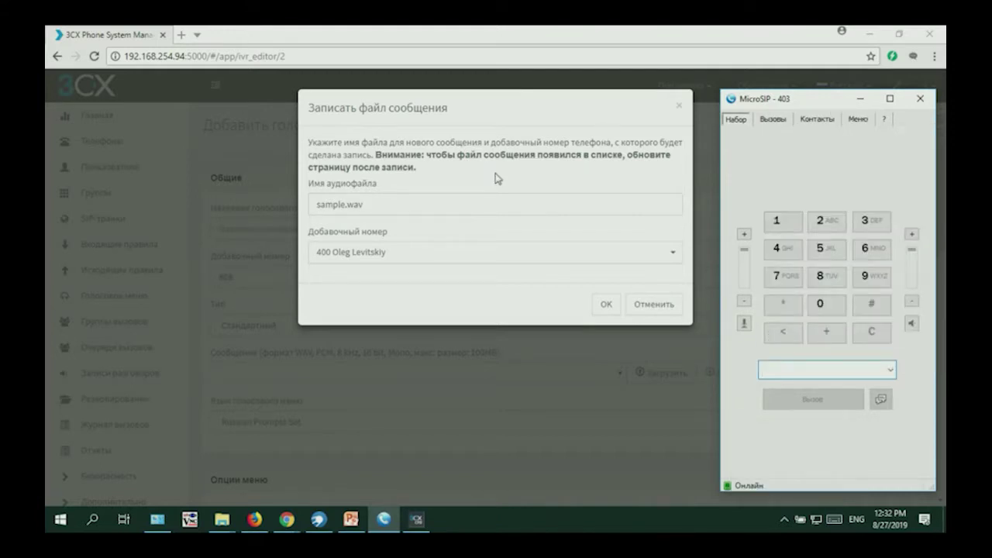
Start recording a message file named MainWav.wav from extension 403
left_click(566, 255)
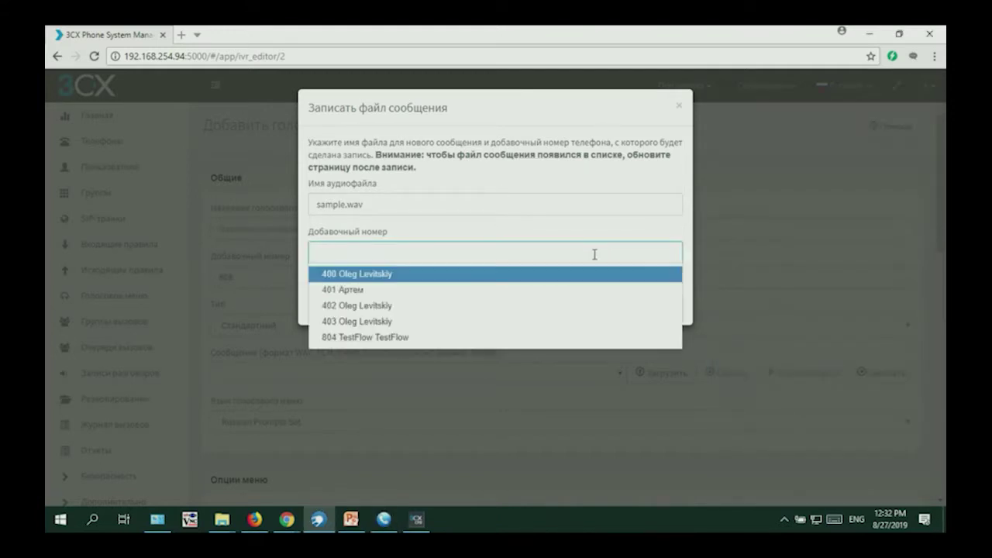
key("Return")
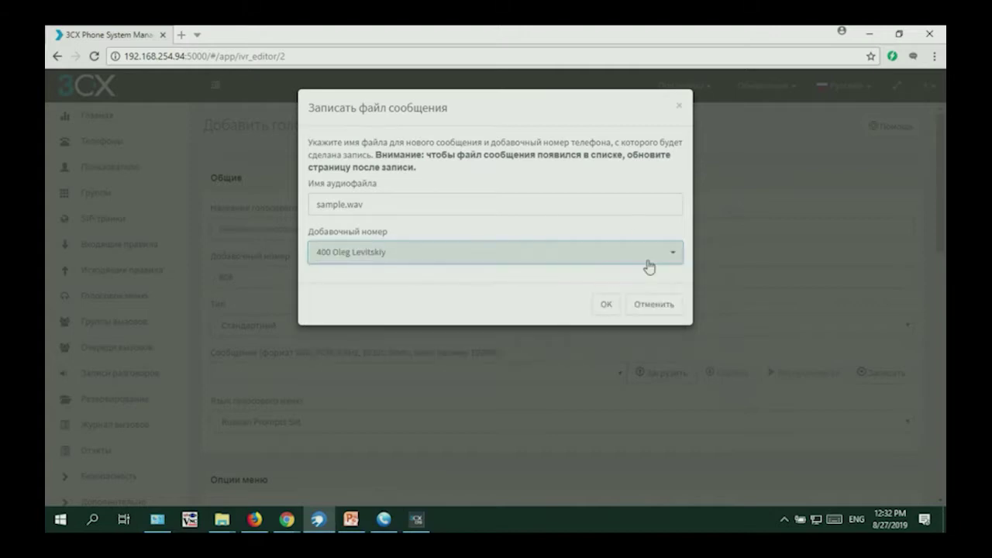
left_click(672, 253)
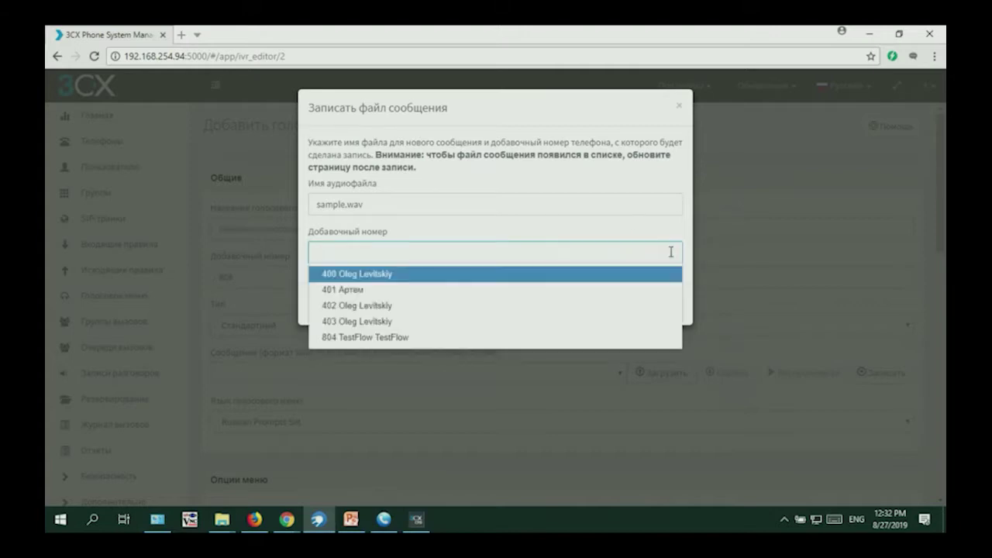
left_click(595, 320)
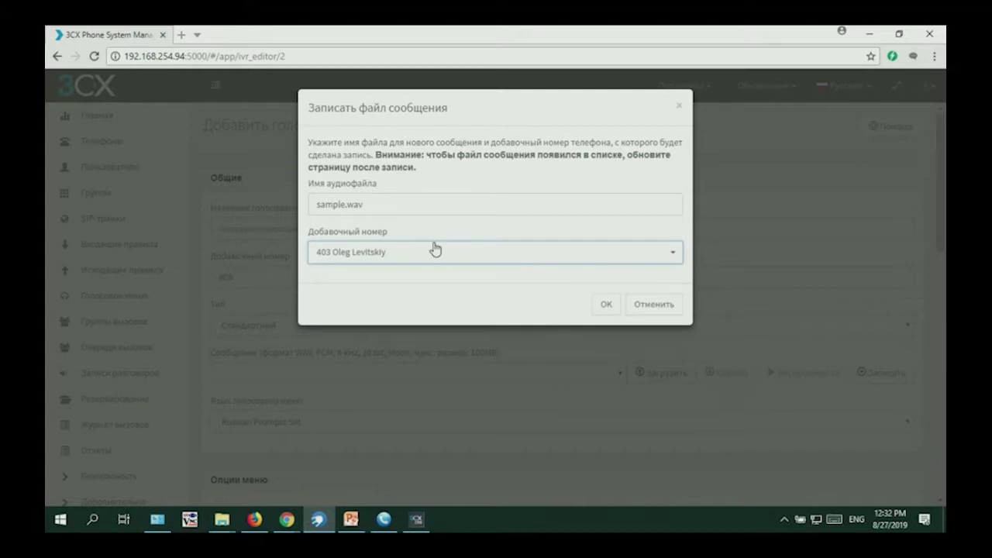
left_click_drag(346, 205, 295, 208)
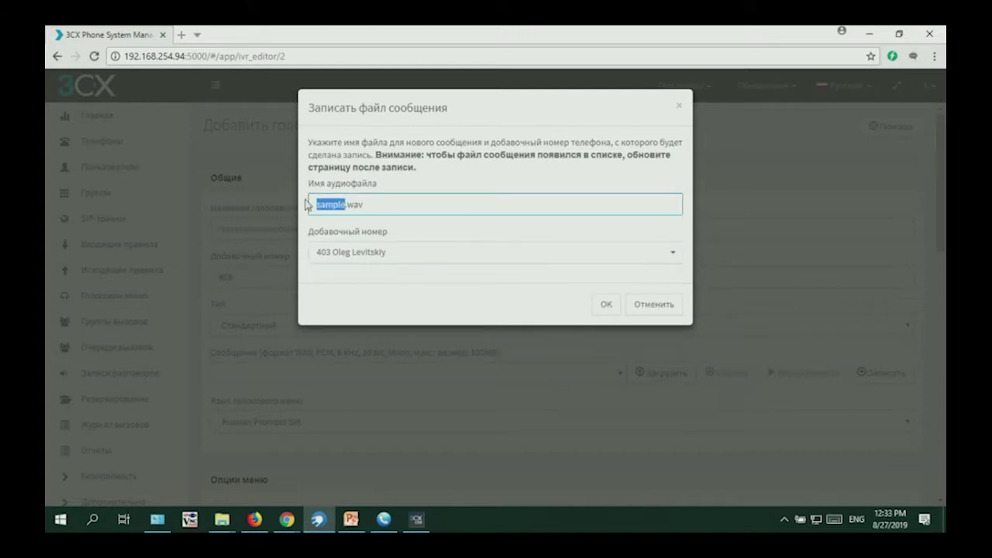
type("MaiWa")
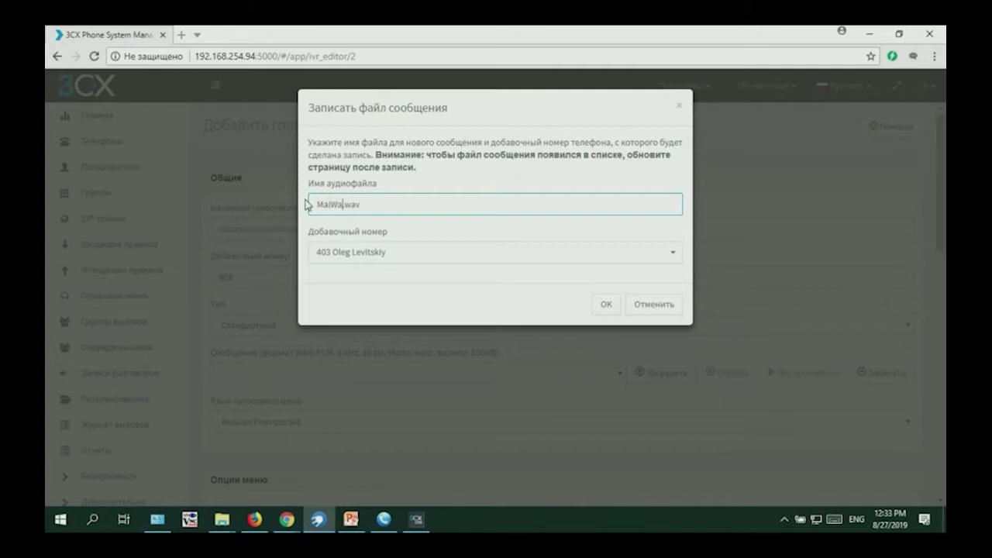
type("lWav")
type("inWav")
left_click(617, 312)
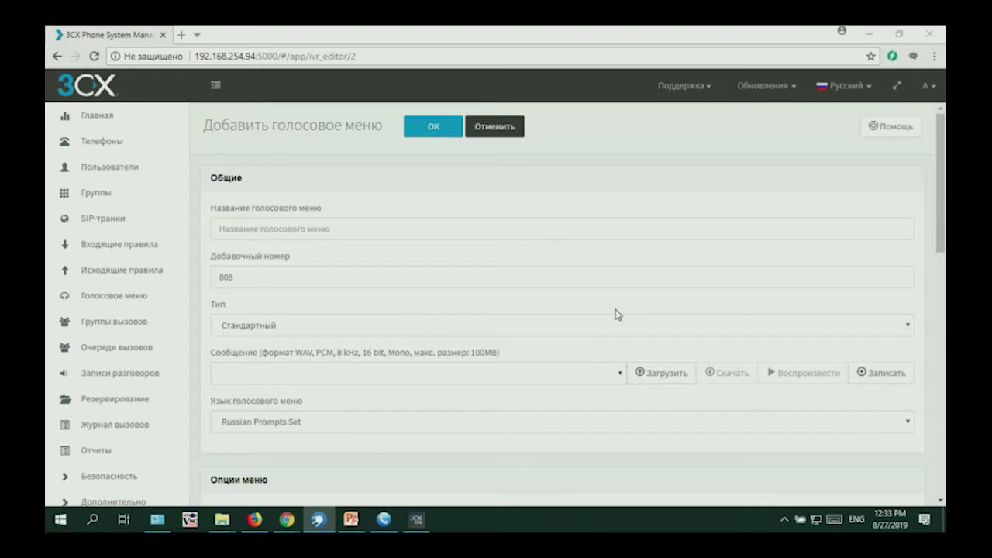
Raise the SHARP HDMI output volume to 85
left_click(783, 521)
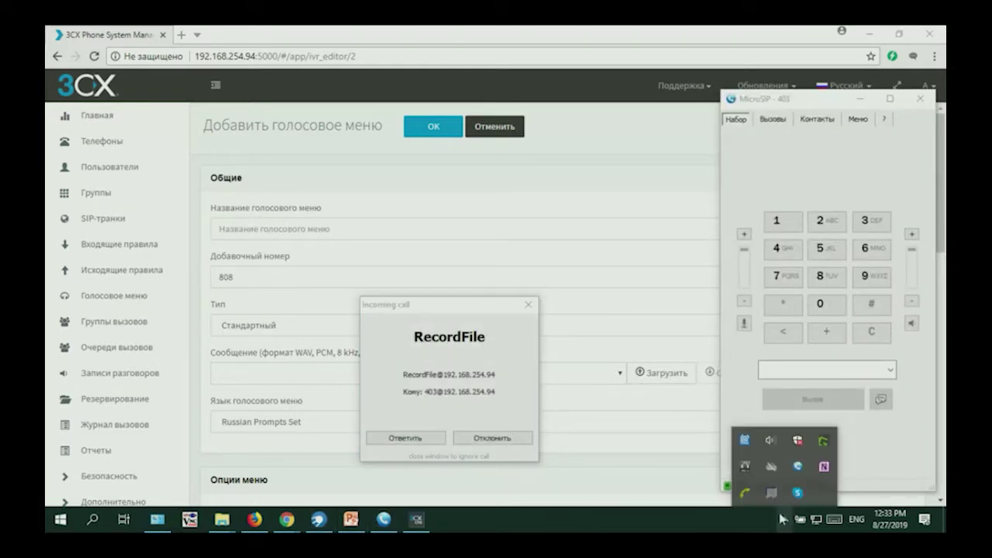
left_click(770, 441)
scroll(770, 418, "up", 20)
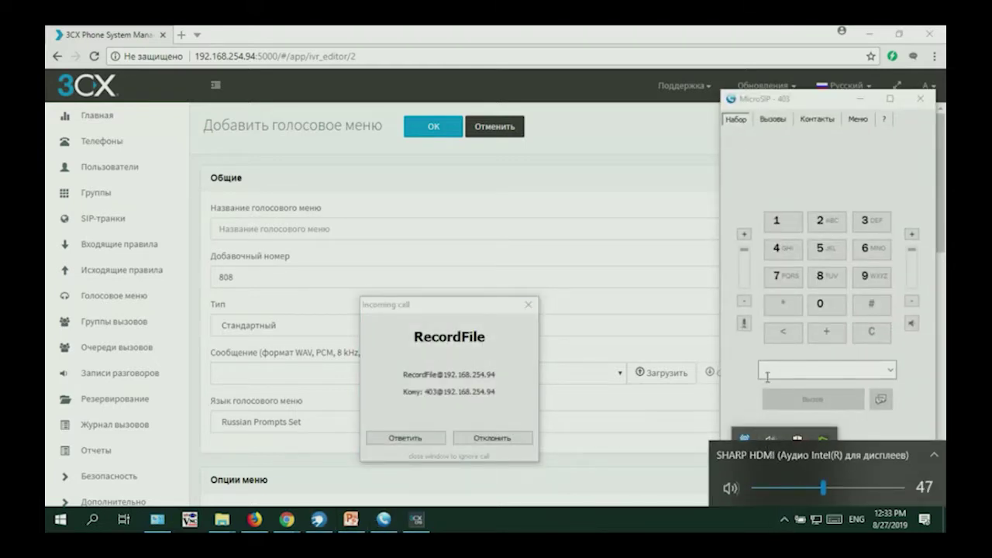
scroll(769, 376, "up", 10)
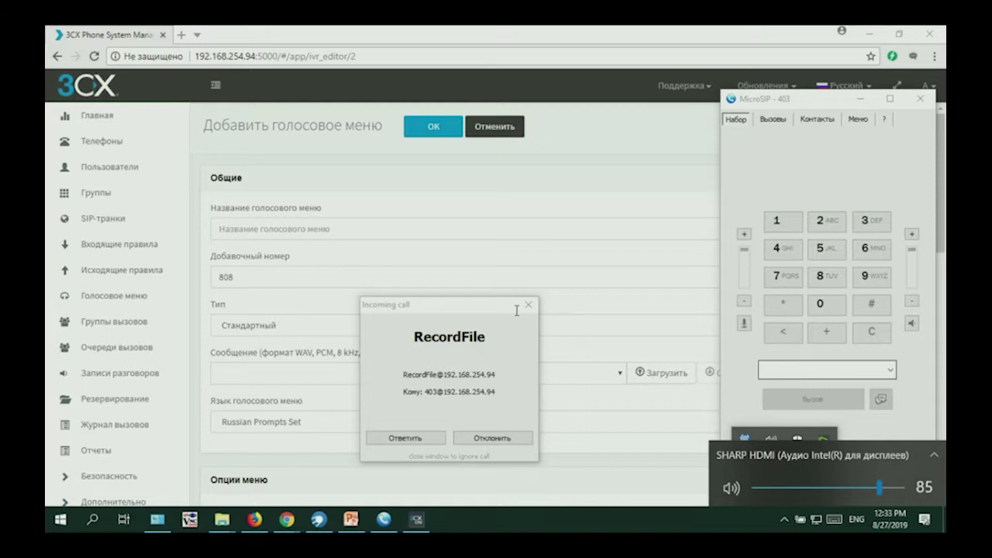
Answer the RecordFile call, record the prompt, send # and 0 during the call, and return to the voice menu form
left_click(401, 438)
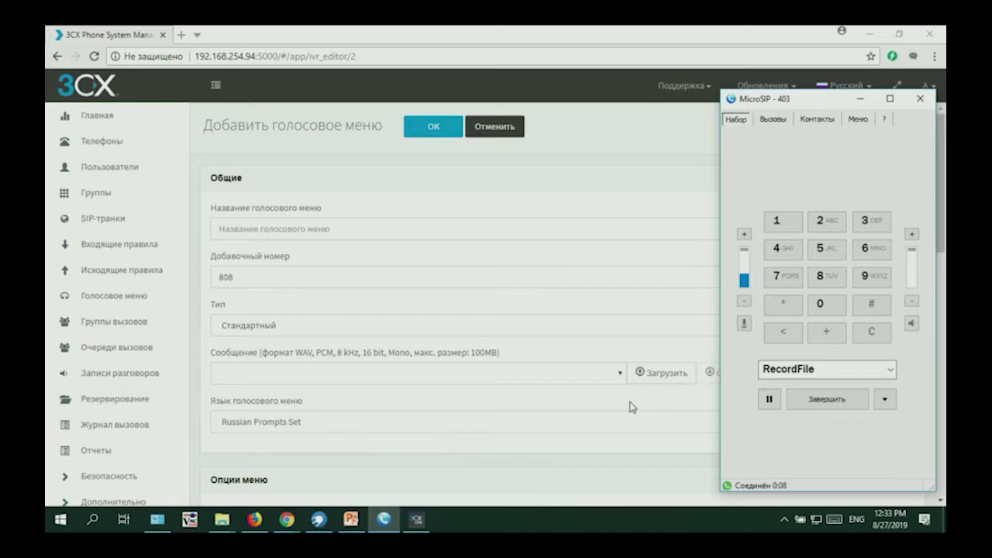
left_click(878, 310)
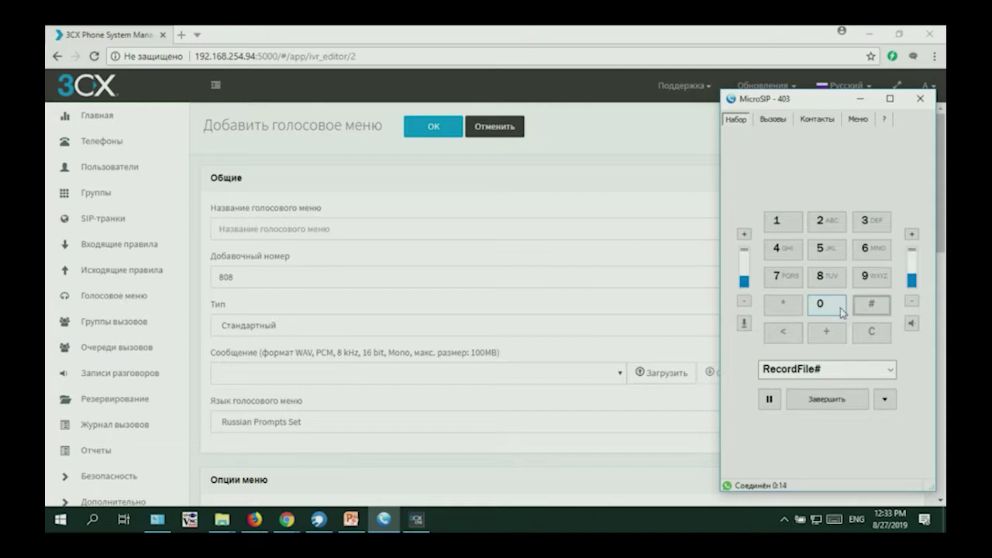
left_click(840, 312)
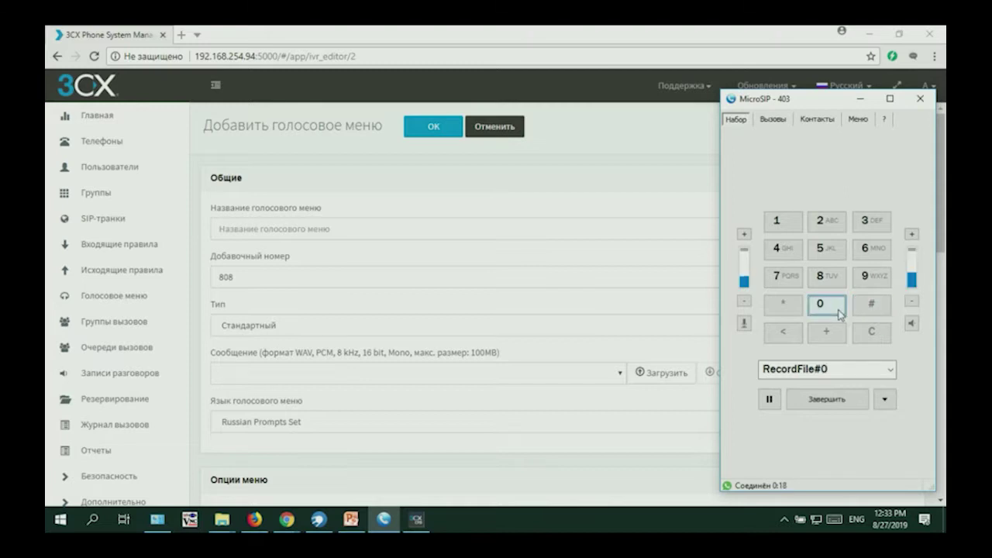
left_click(683, 348)
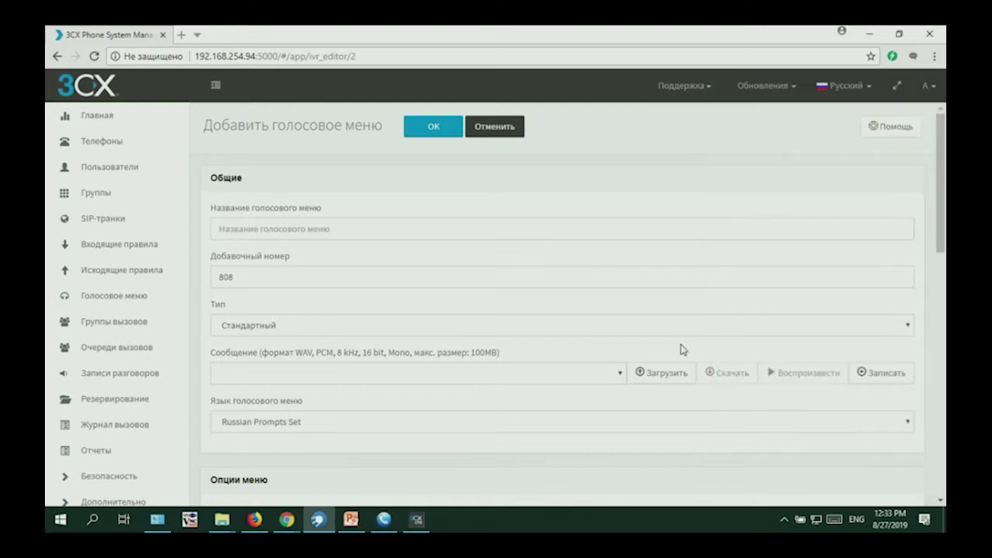
Choose MainWav.wav as the voice menu's message, download it, and show the file in its download folder
left_click(620, 373)
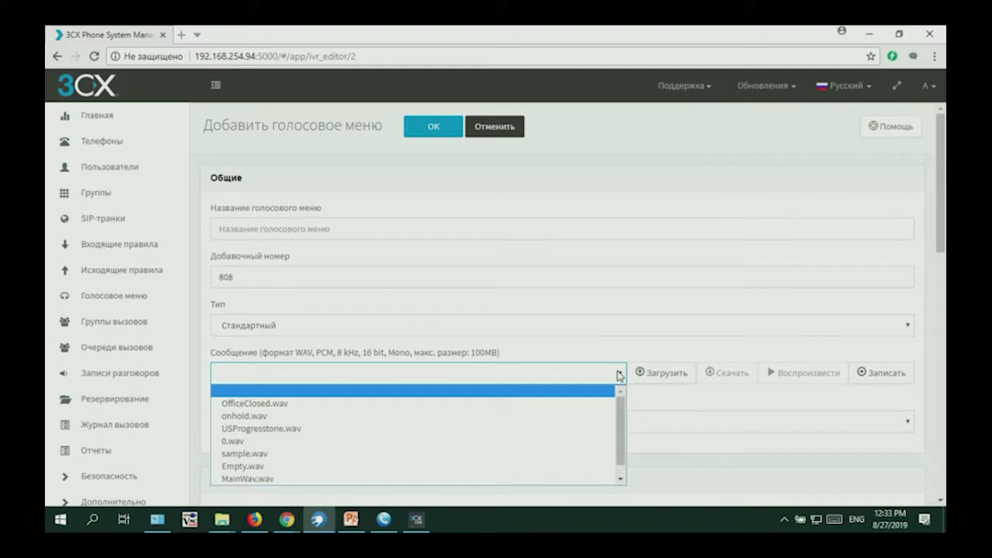
left_click(487, 477)
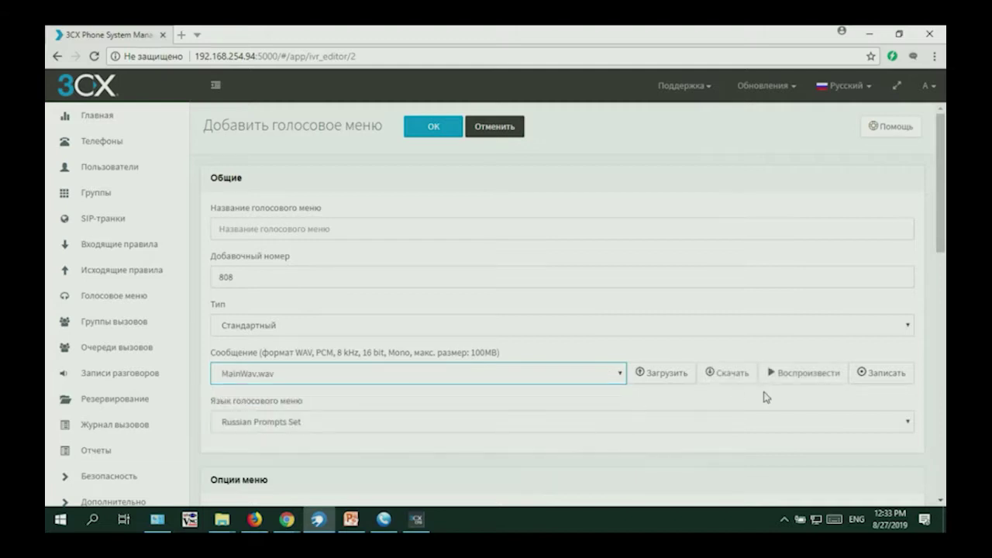
left_click(734, 375)
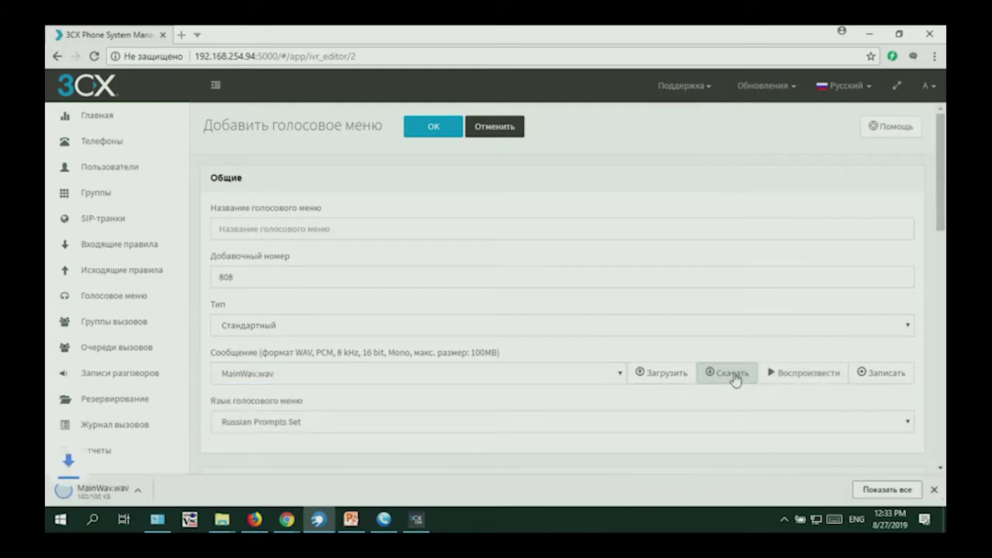
left_click(180, 493)
left_click(249, 447)
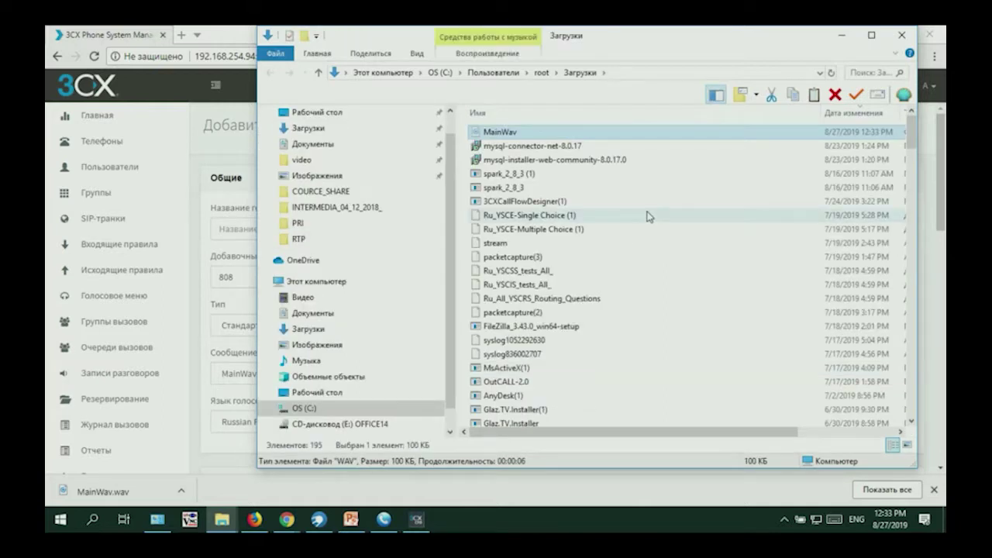
Copy the downloaded MainWav file into the CallInput project's Audio folder, C:\COURCE_SHARE\CallInput\CallInput\Audio
left_click(222, 522)
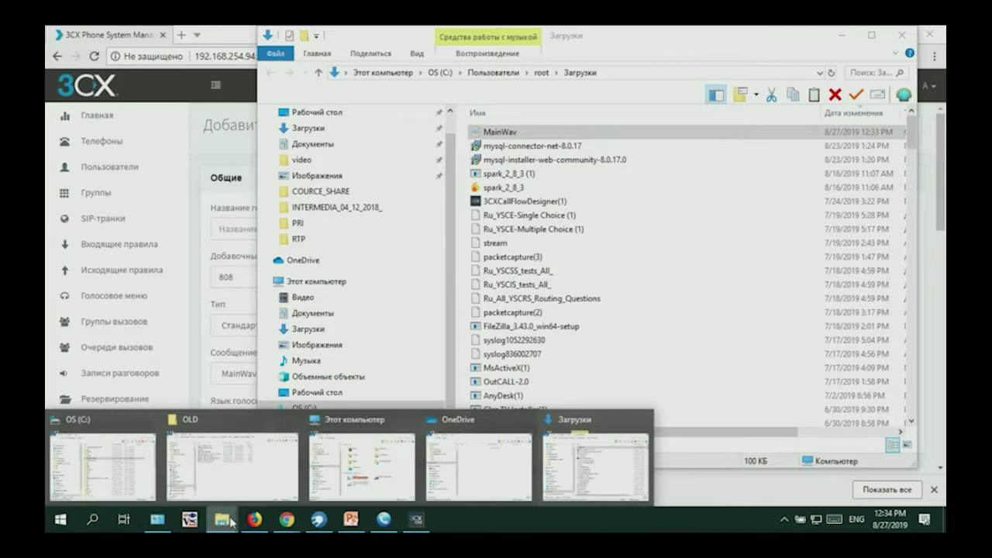
left_click(103, 465)
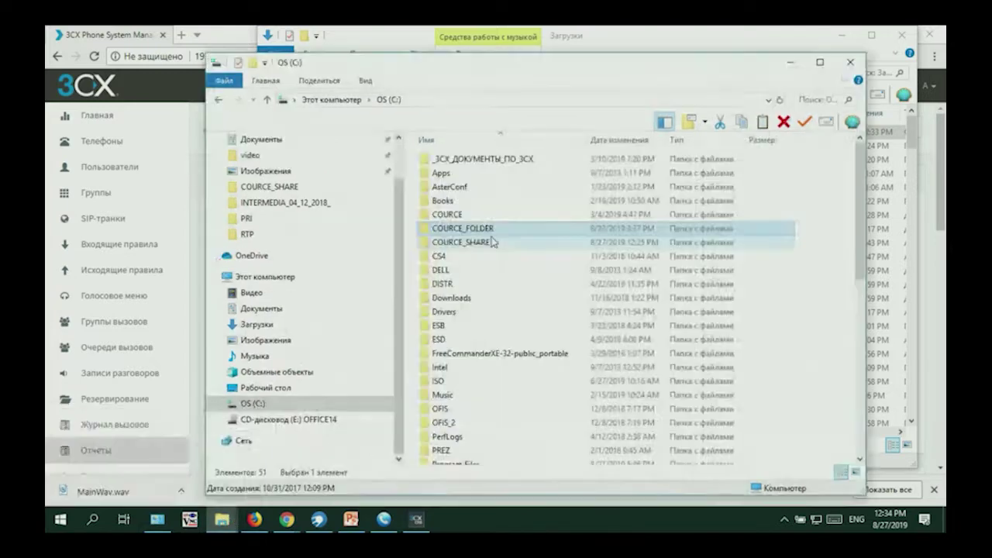
double_click(474, 245)
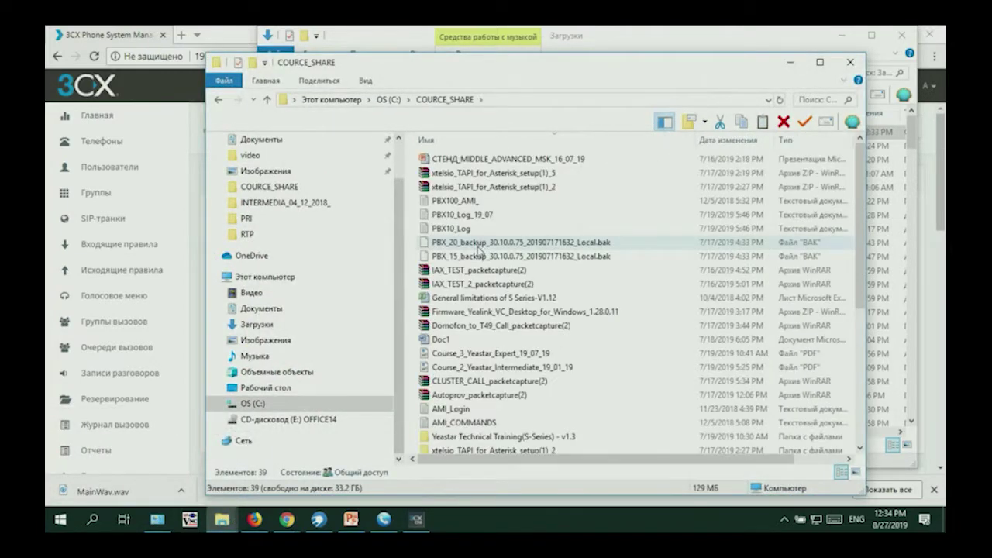
scroll(540, 419, "down", 6)
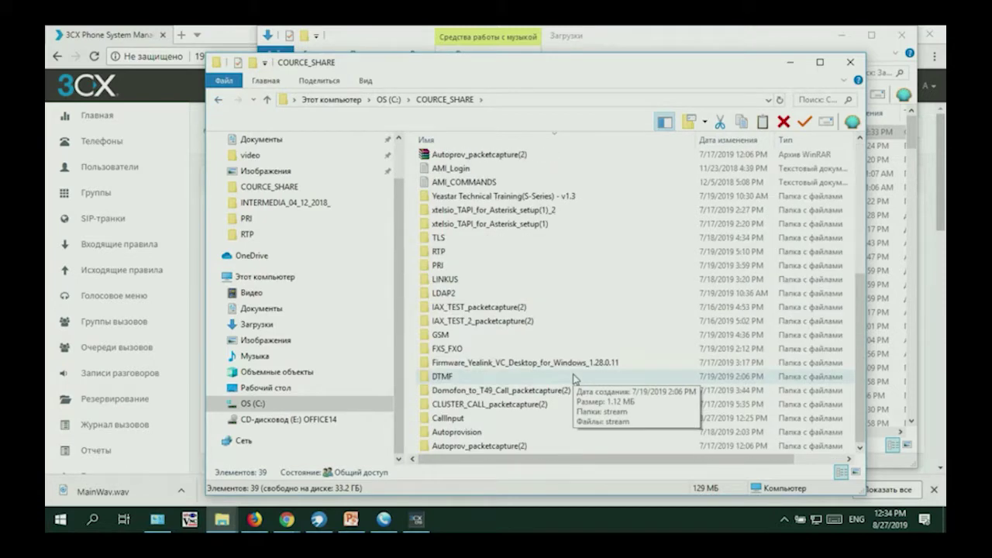
double_click(541, 418)
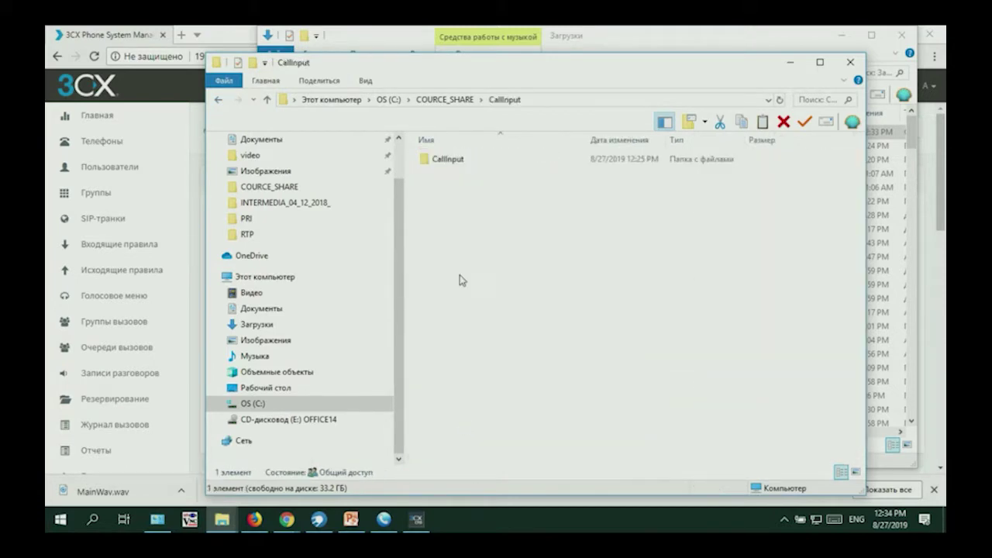
left_click(464, 165)
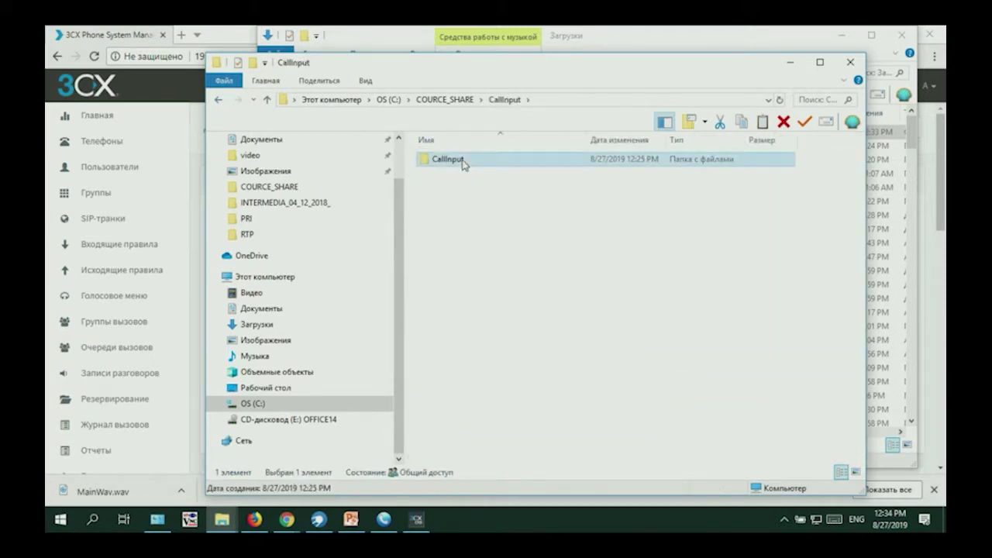
double_click(458, 159)
double_click(457, 160)
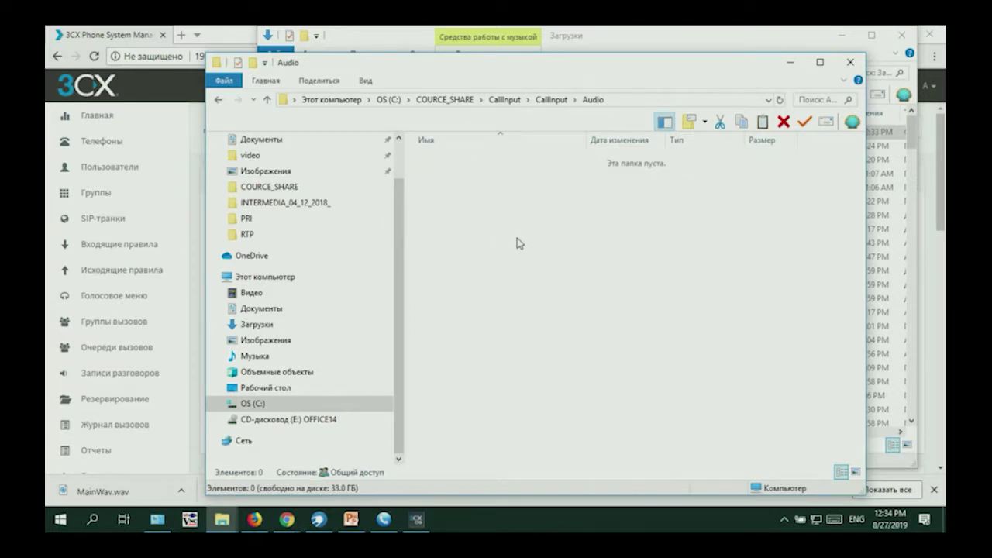
key("ctrl+v")
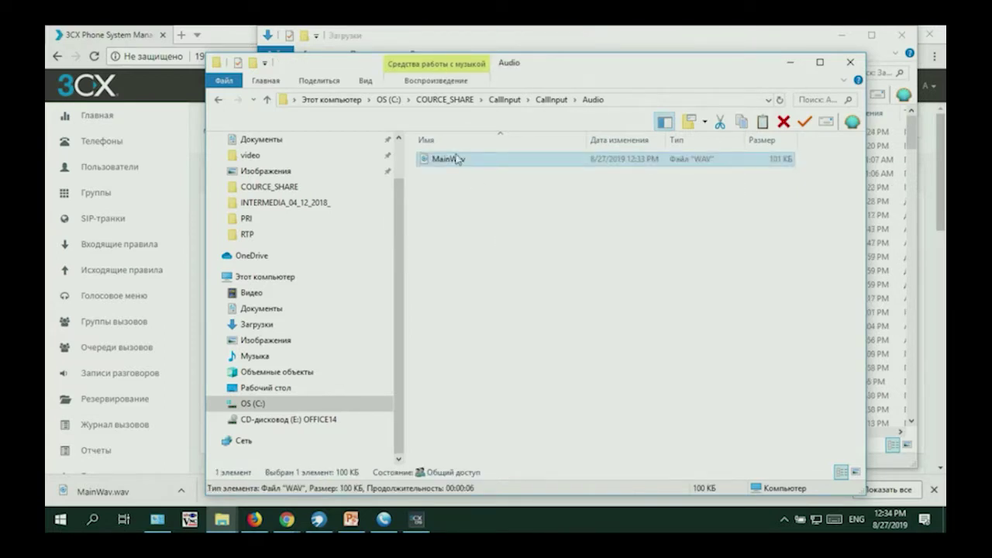
Switch to 3CX Call Flow Designer and add MainWav.wav as an audio file prompt to the inputNumber component's initial prompts
left_click(419, 517)
left_click(384, 261)
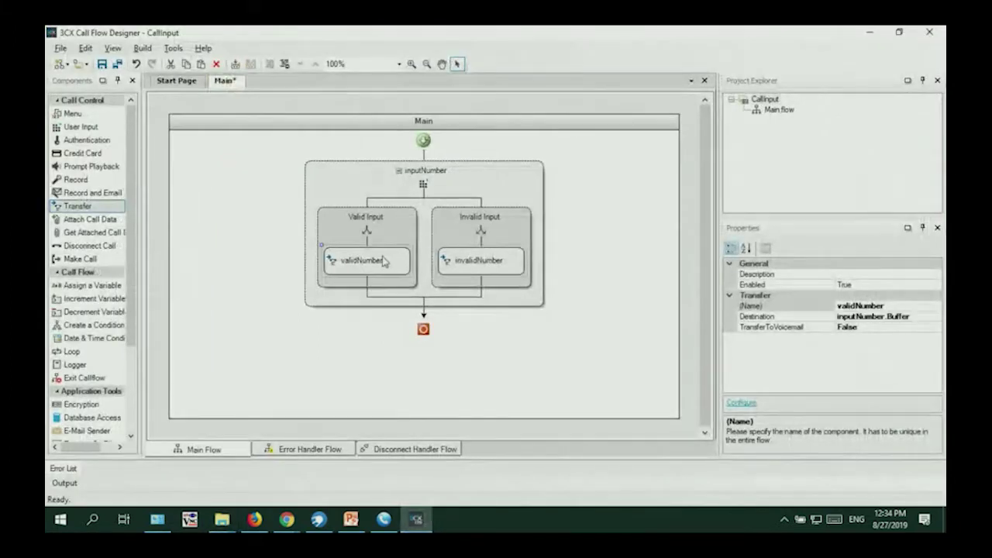
left_click(487, 186)
double_click(491, 185)
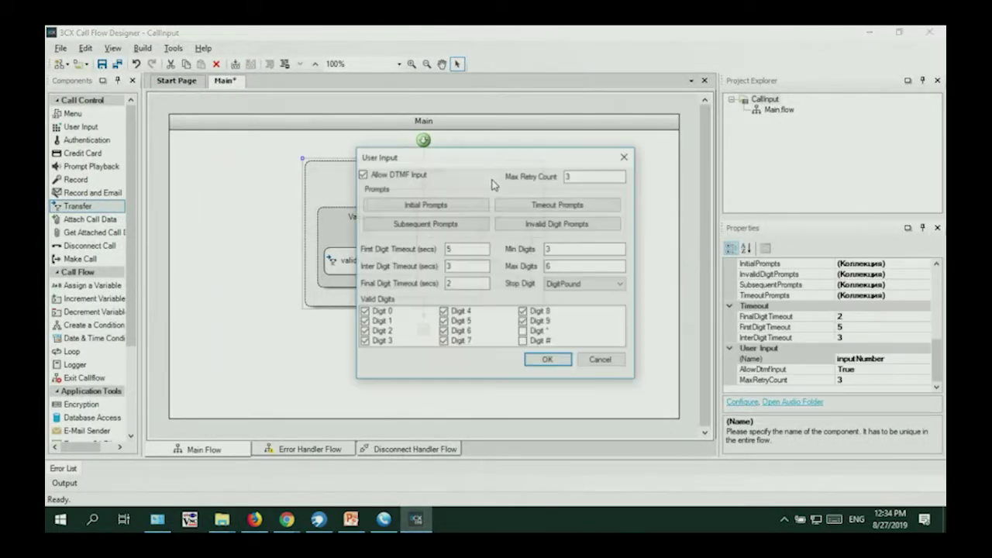
left_click(457, 206)
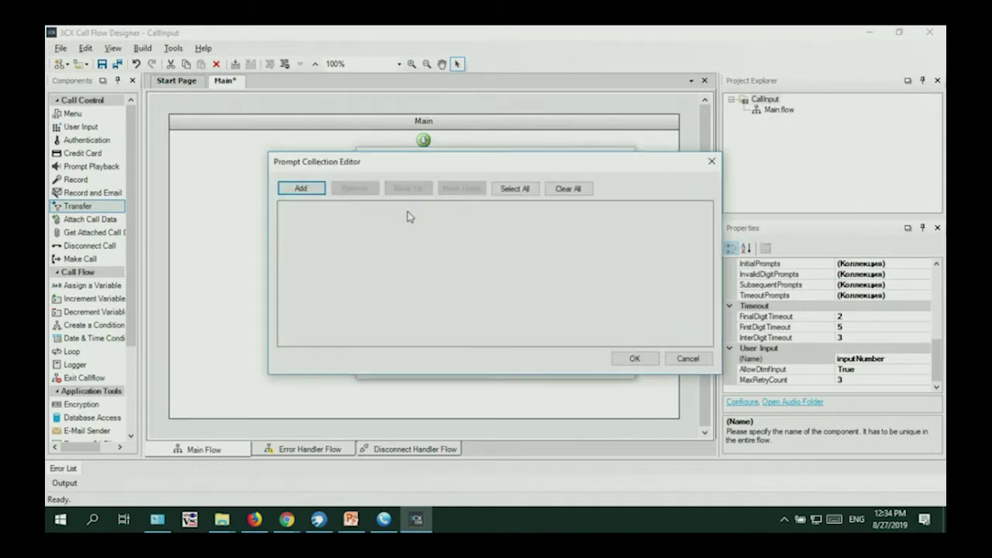
left_click(318, 192)
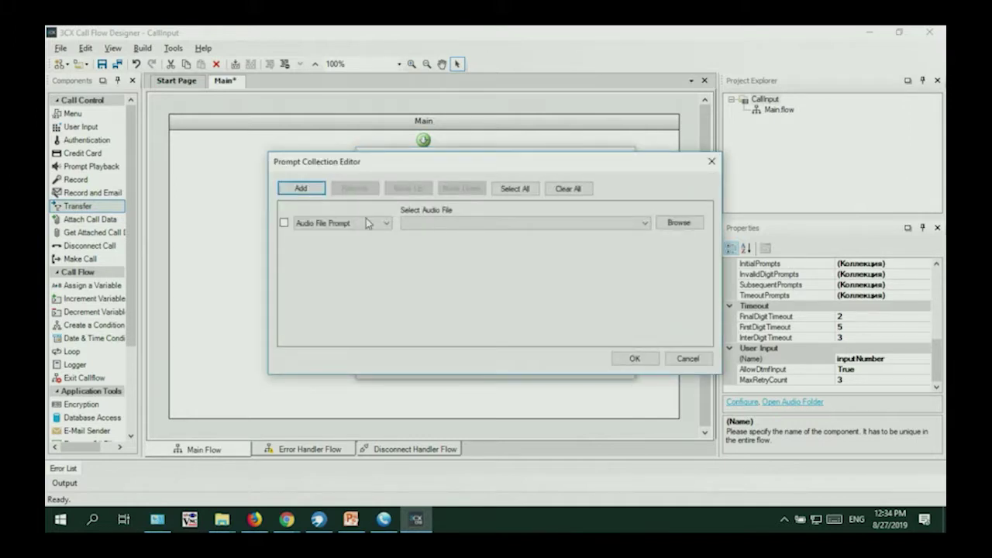
left_click(646, 224)
left_click(622, 236)
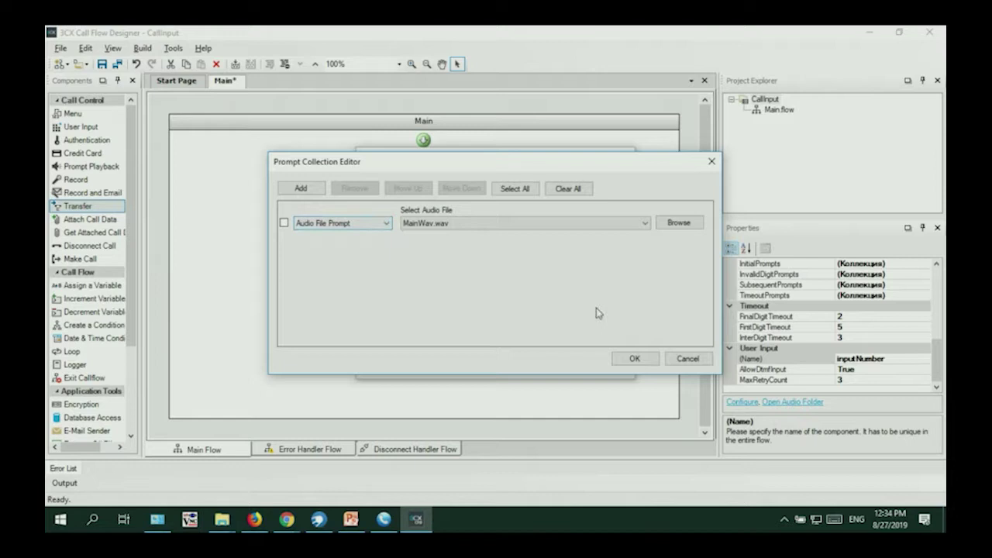
left_click(634, 360)
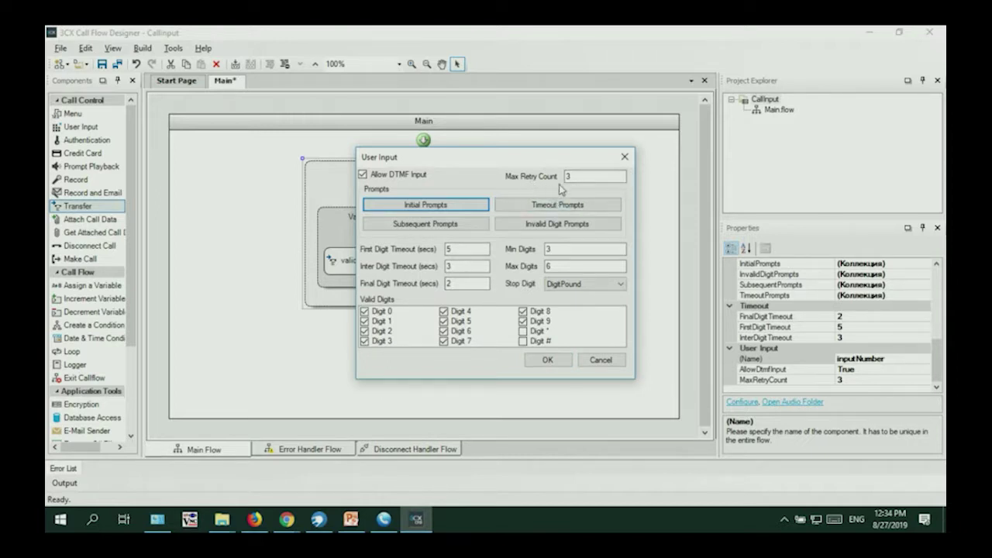
left_click(543, 361)
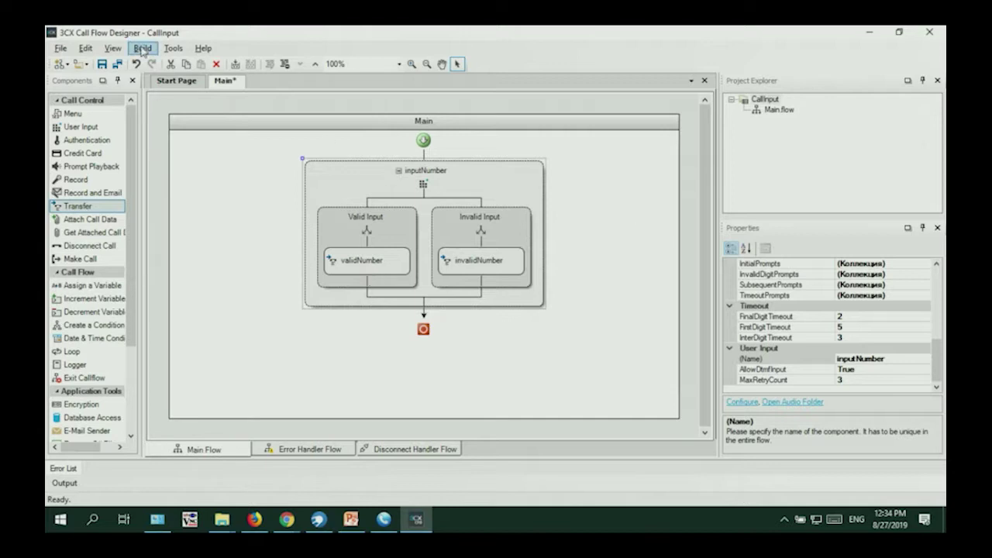
Build the whole CallInput project and read through the build output
double_click(458, 177)
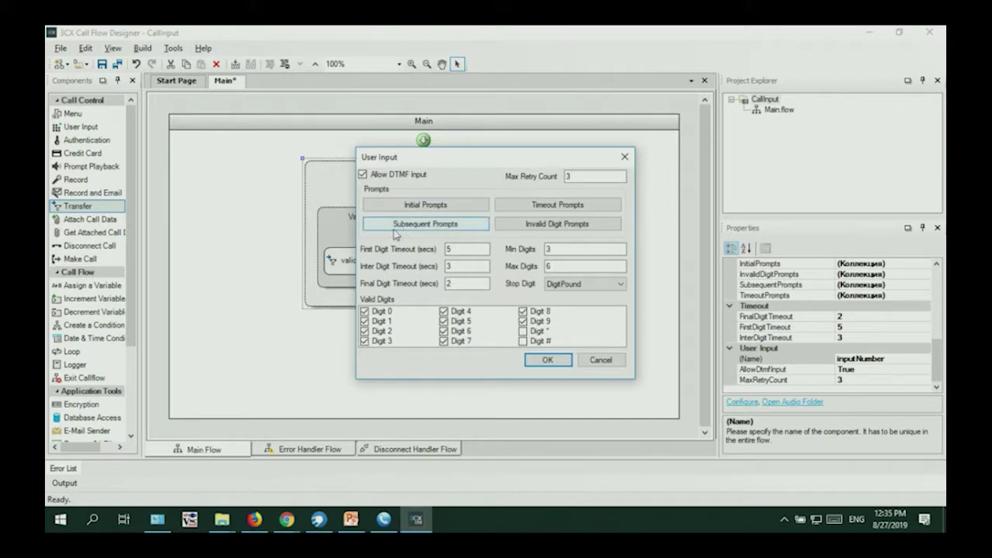
left_click(625, 157)
left_click(143, 48)
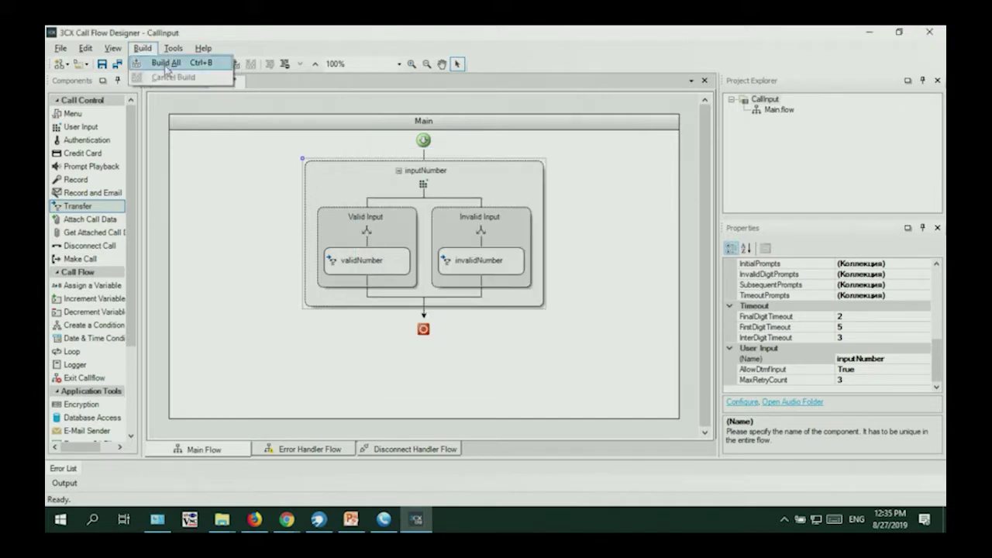
left_click(166, 63)
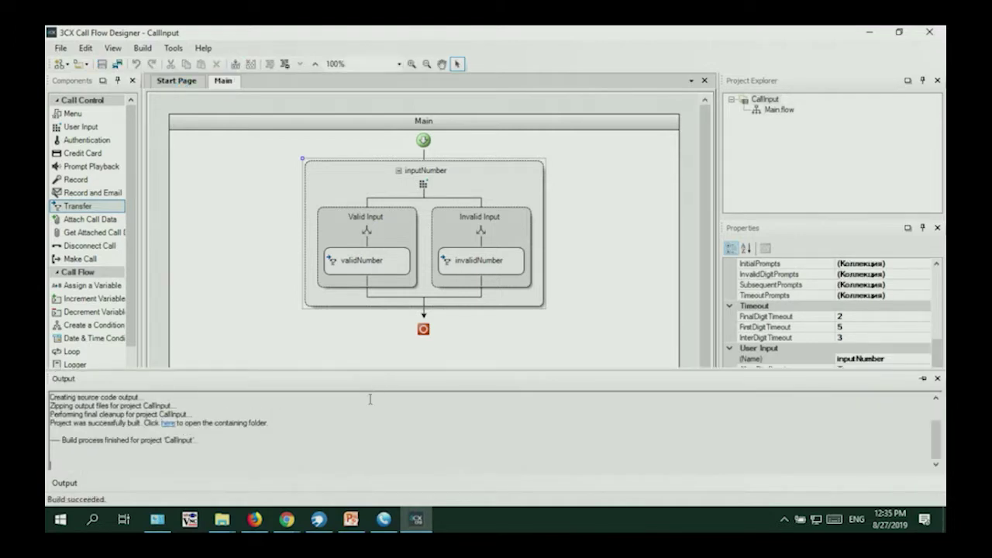
scroll(329, 413, "up", 2)
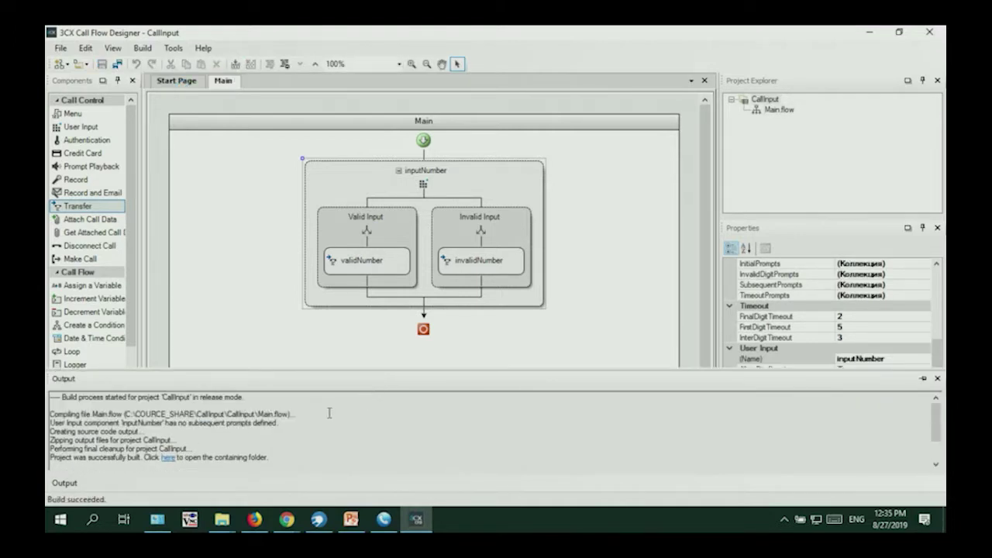
scroll(329, 413, "down", 2)
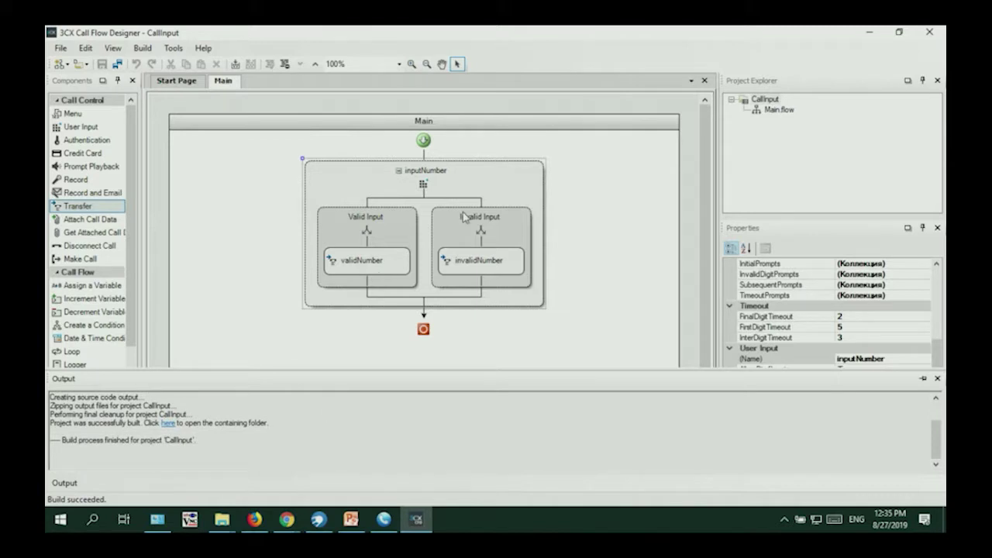
Inspect the inputNumber component's subsequent and timeout prompt collections, leaving both without changes
double_click(512, 180)
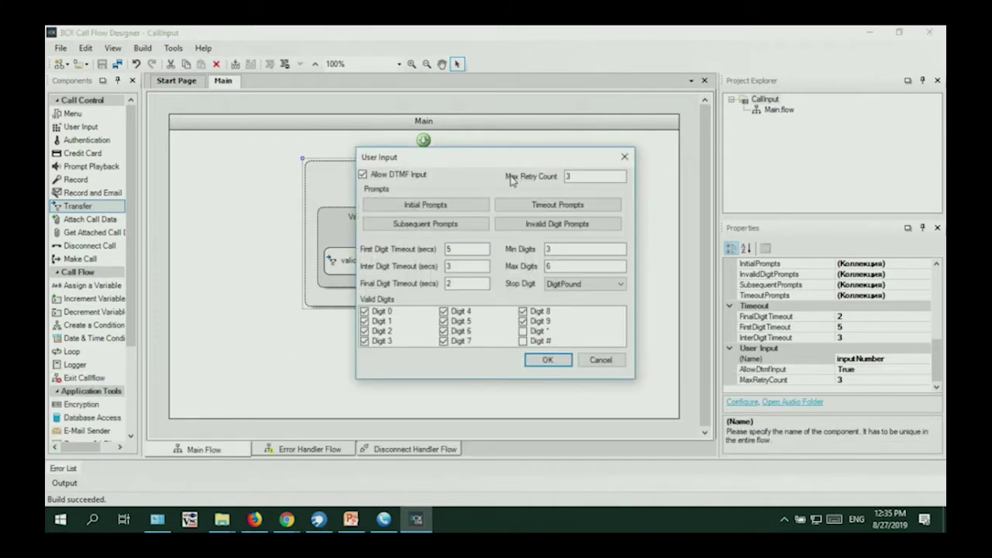
left_click(463, 232)
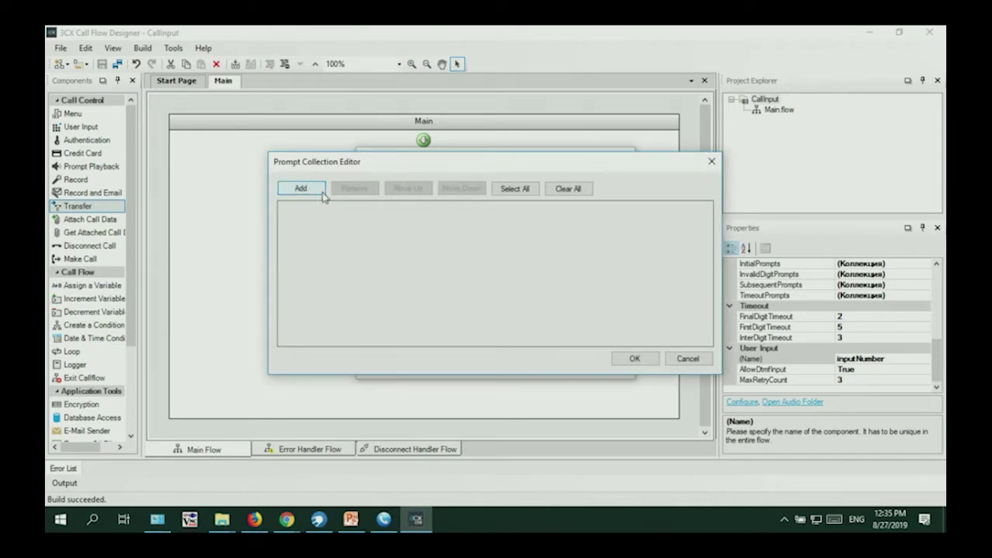
left_click(711, 161)
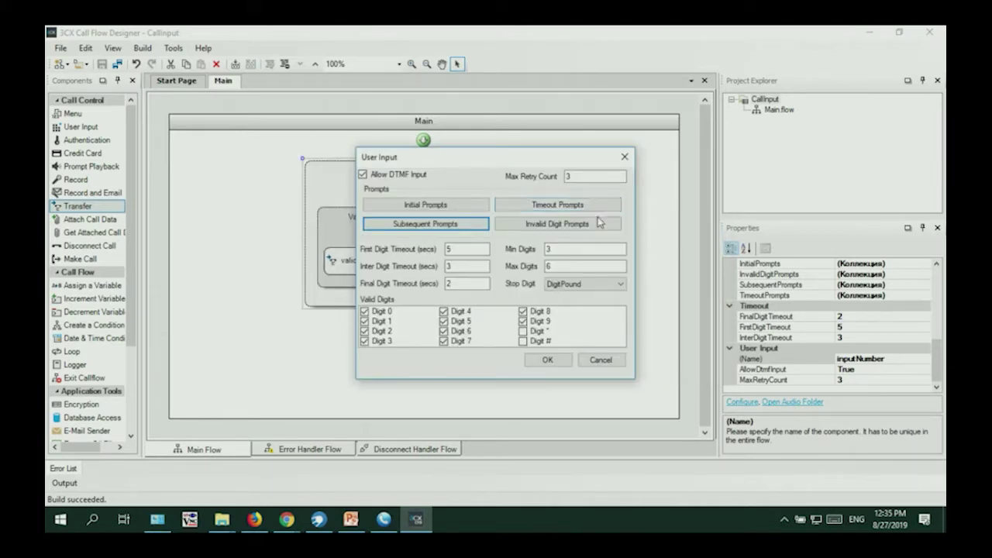
left_click(557, 205)
left_click(711, 161)
left_click(624, 156)
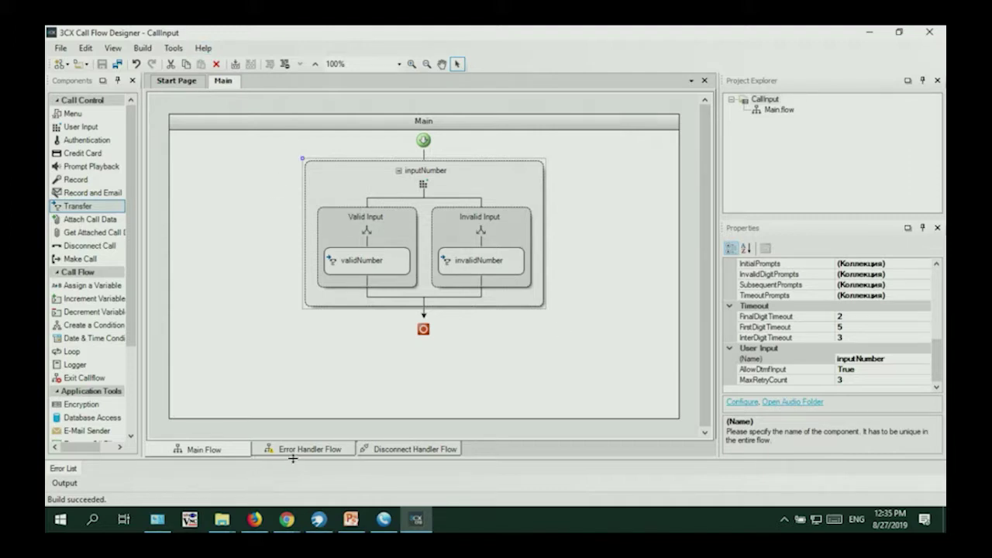
Examine the build's error list, toggling its warnings off and on
left_click_drag(482, 410, 489, 366)
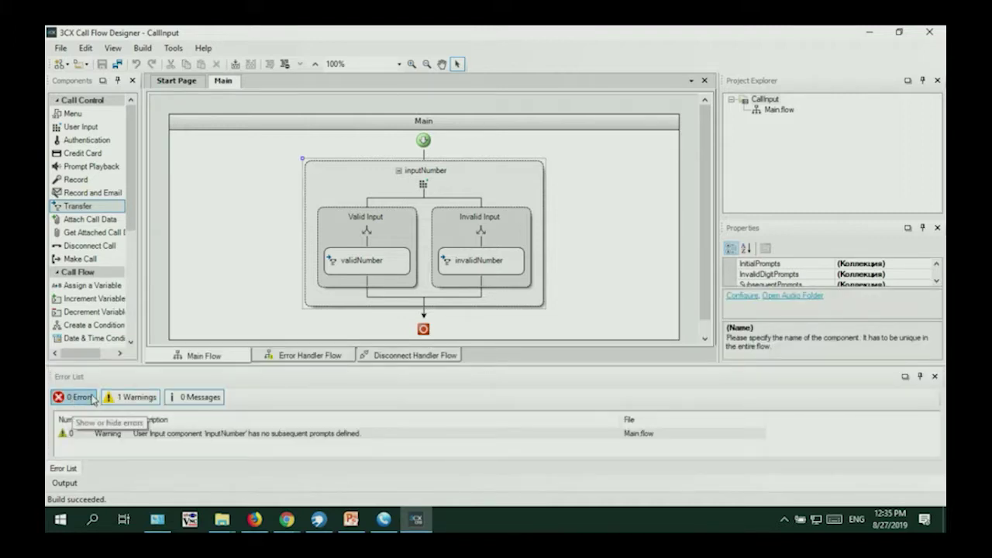
left_click(115, 397)
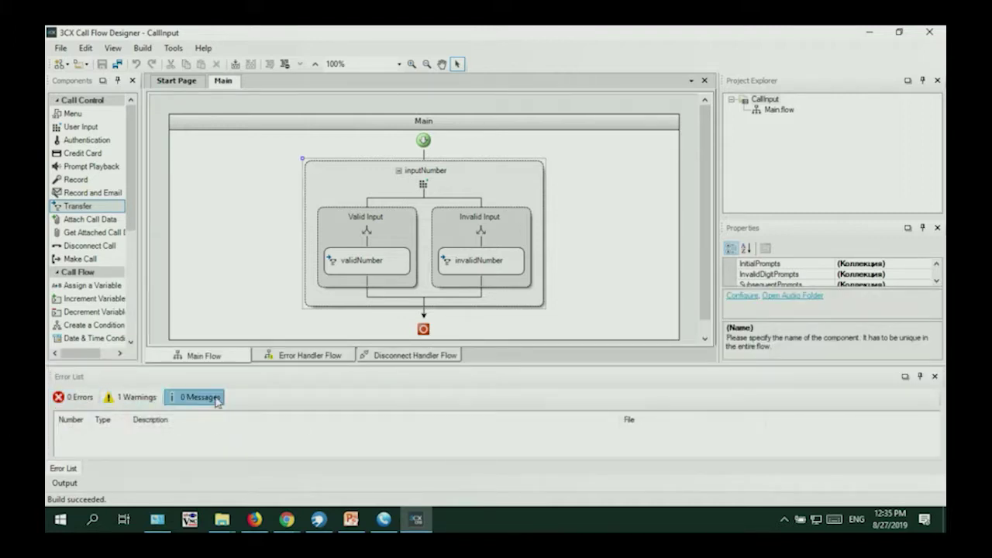
left_click(132, 396)
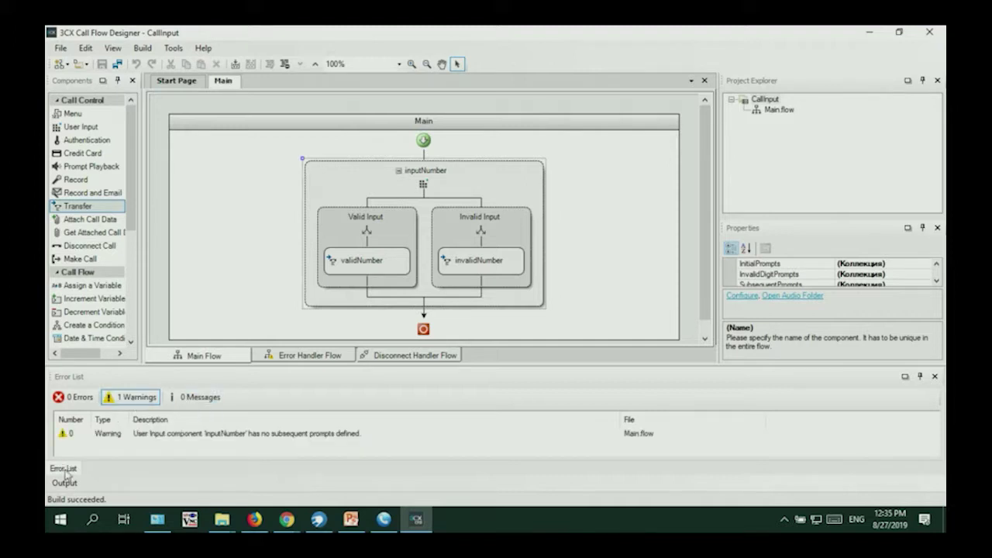
Open the build's containing folder from the output log and locate the CallInput archive, keeping its name
left_click(65, 482)
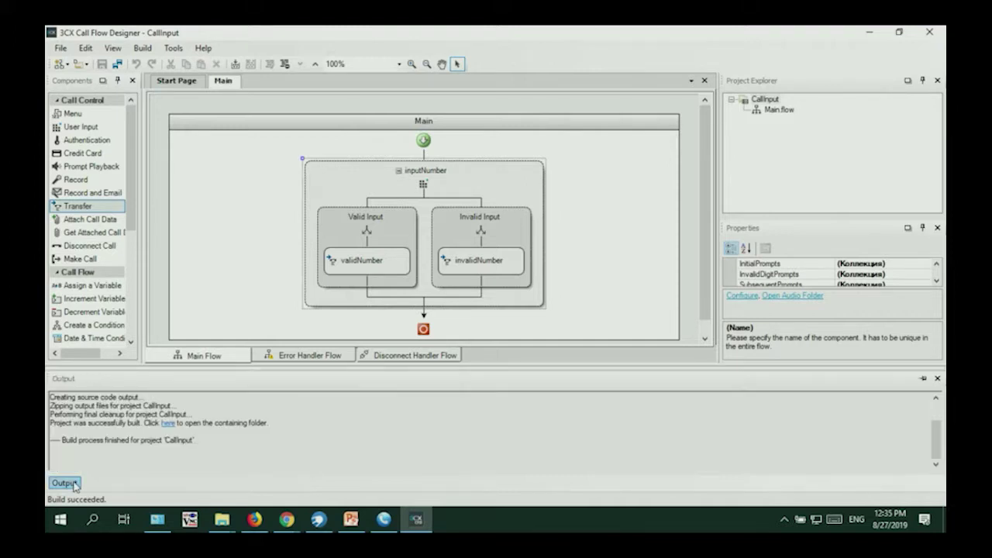
left_click(168, 425)
left_click(167, 424)
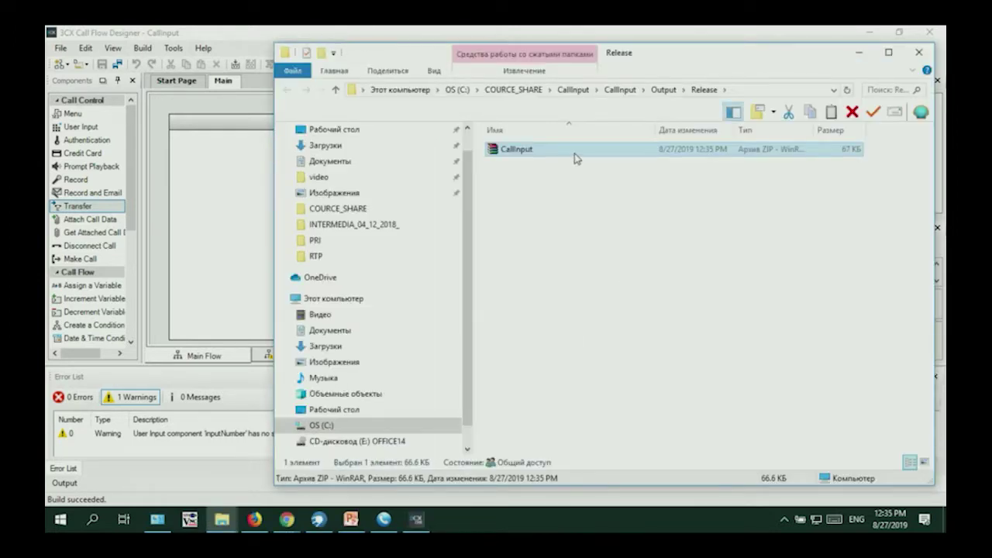
key("F2")
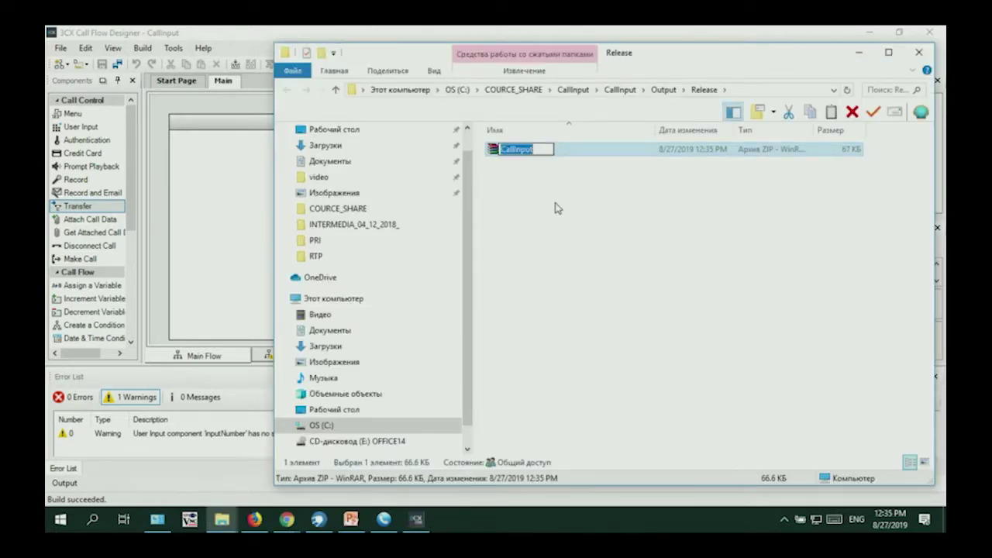
left_click(555, 208)
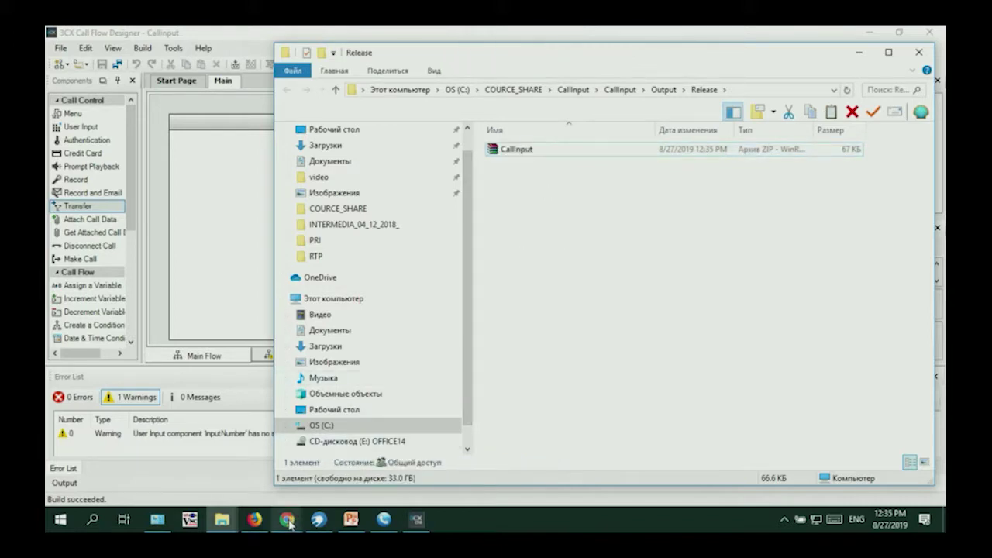
Switch to the 3CX management console in the browser, reload the page, and open the Параметры page
mouse_move(289, 524)
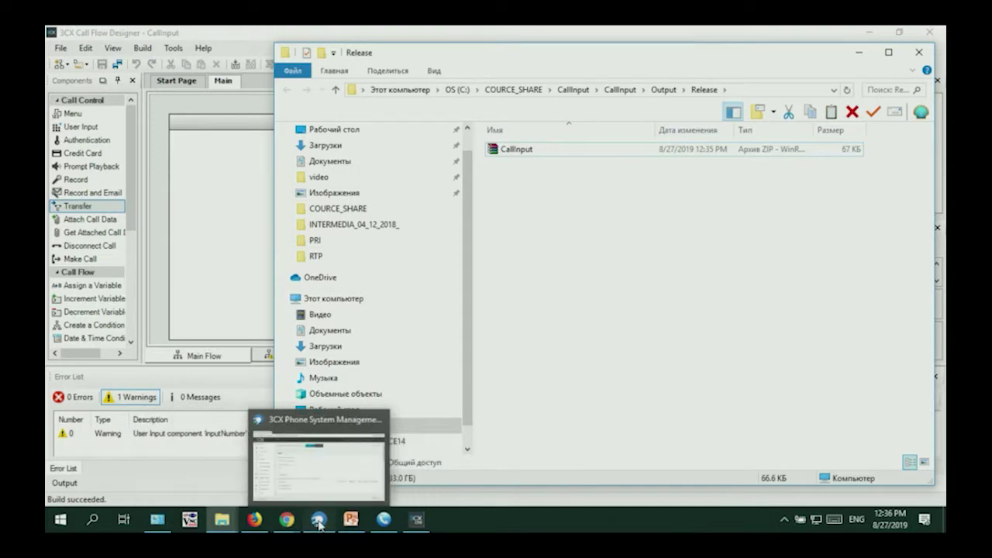
left_click(319, 521)
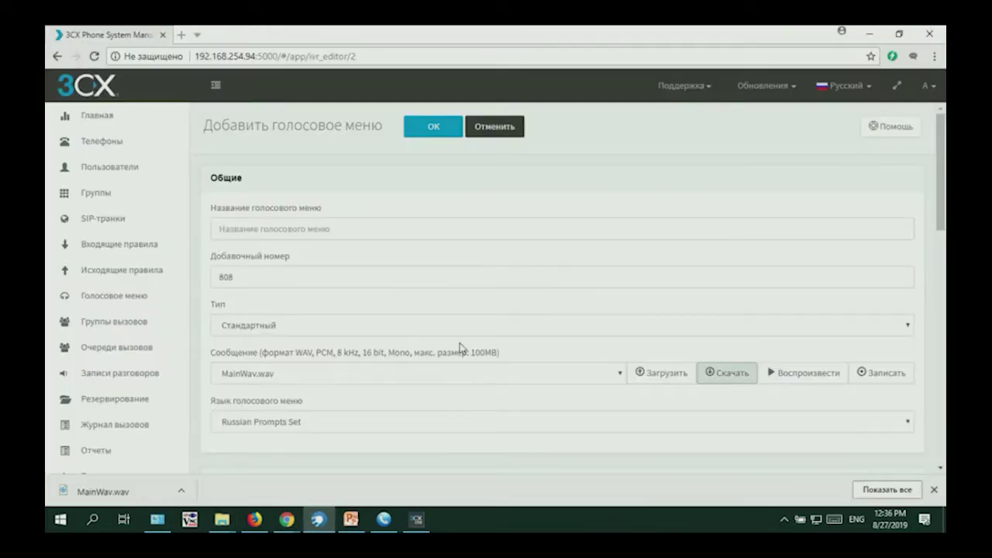
scroll(139, 367, "down", 5)
scroll(139, 368, "up", 2)
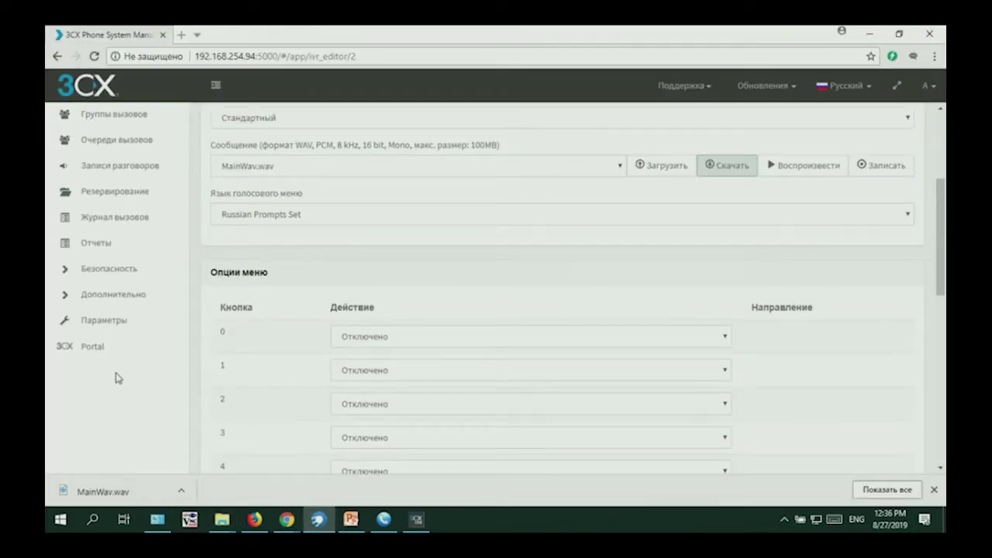
scroll(113, 383, "up", 1)
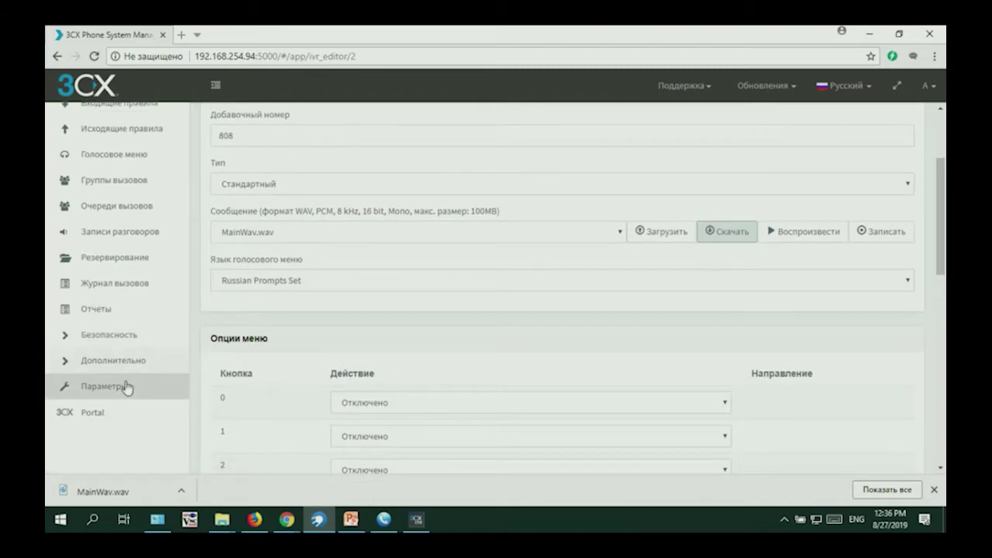
scroll(113, 411, "up", 2)
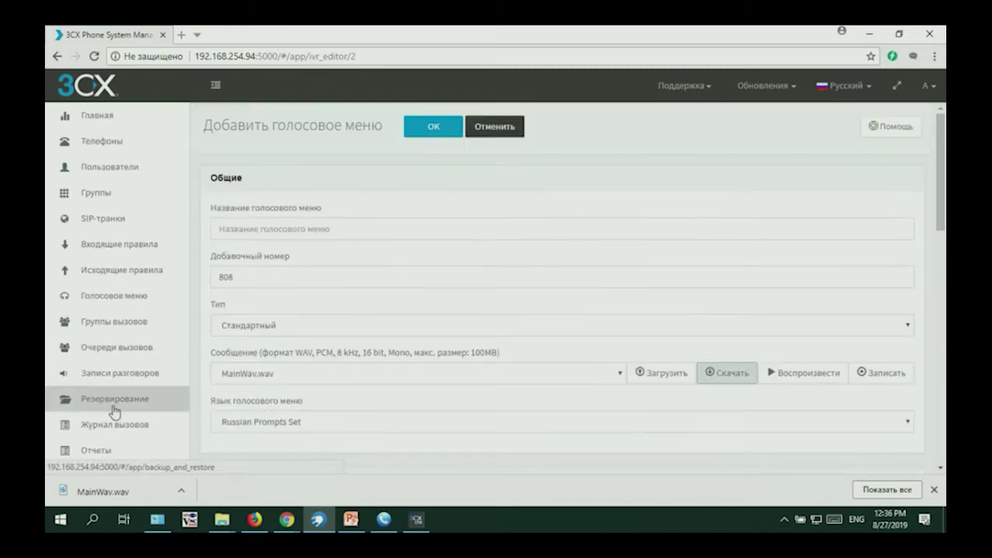
left_click(94, 56)
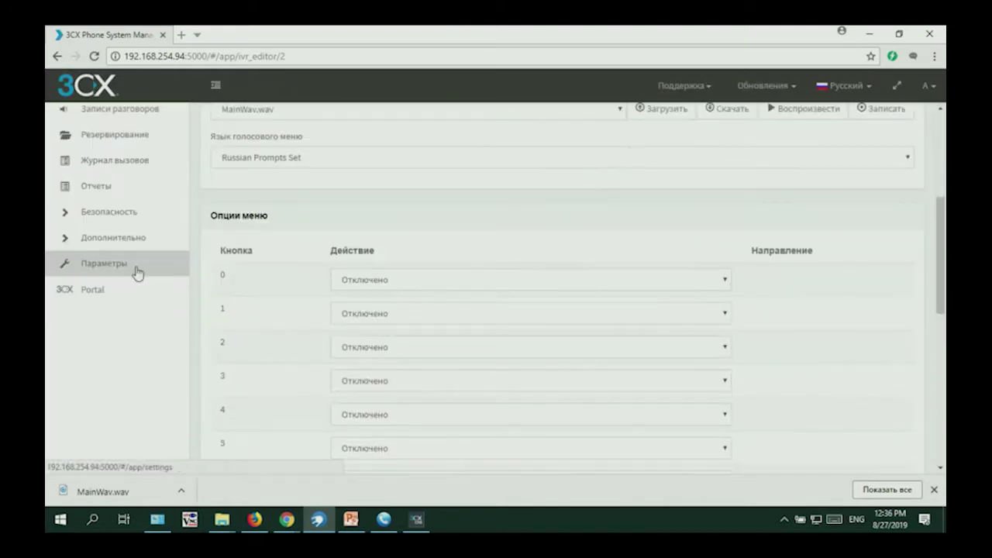
scroll(137, 273, "up", 4)
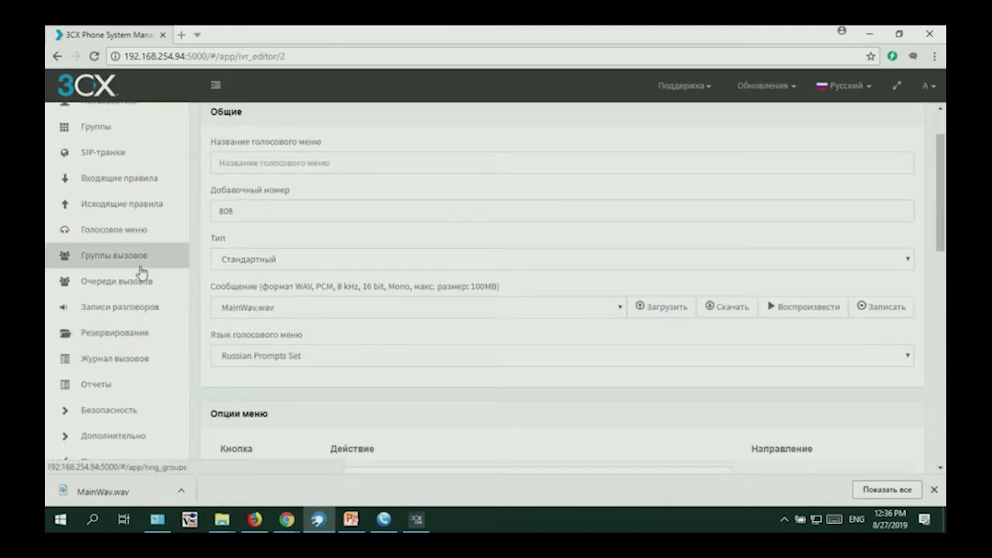
scroll(144, 269, "down", 5)
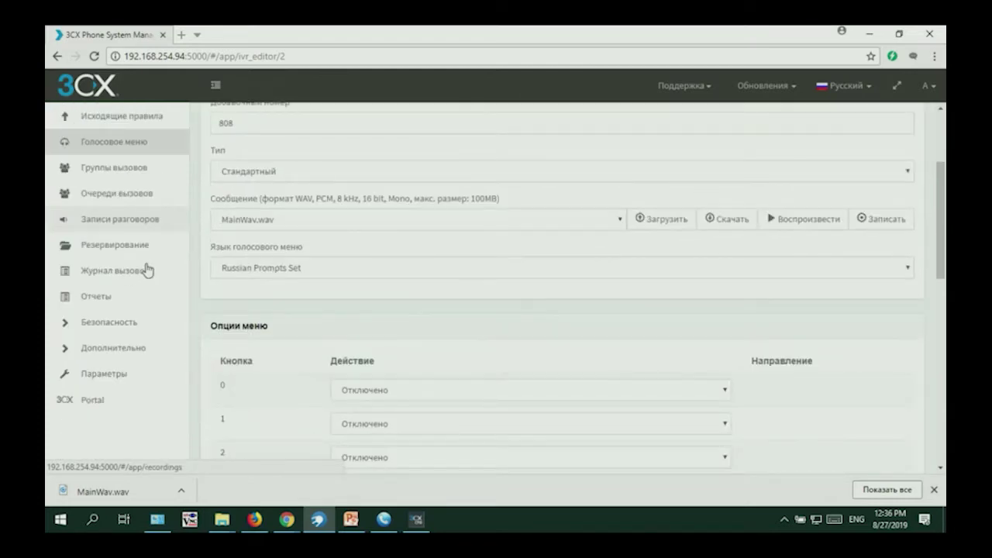
left_click(124, 330)
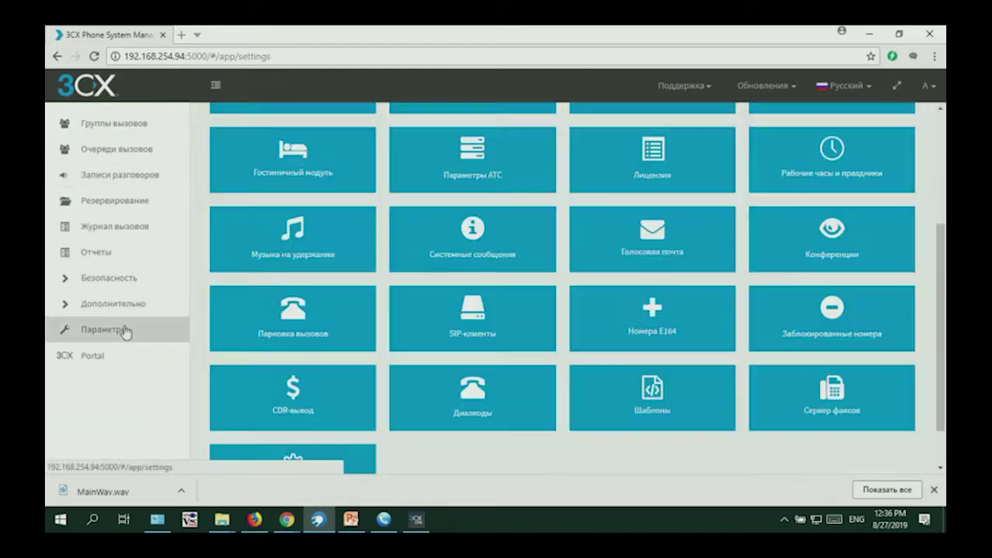
left_click(97, 355)
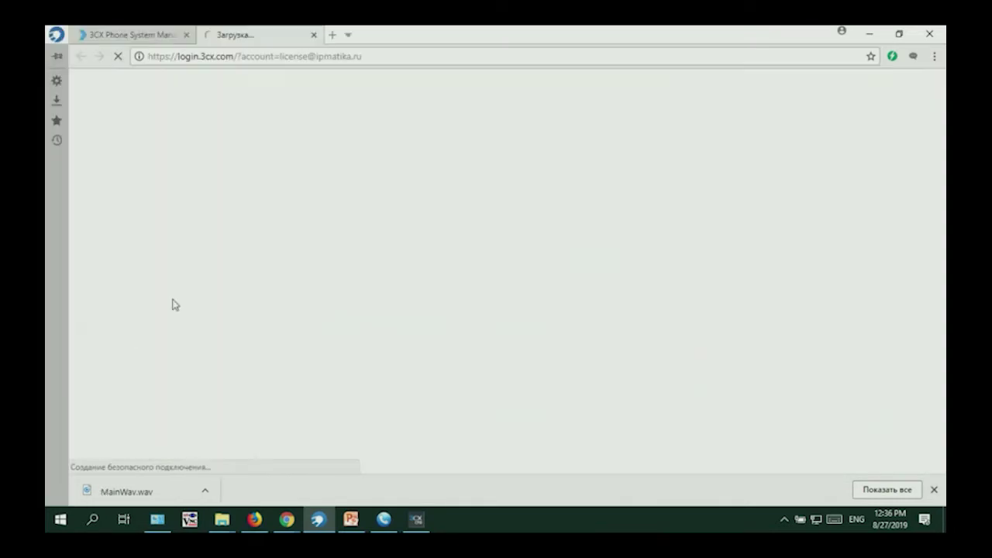
left_click(140, 39)
scroll(137, 277, "up", 5)
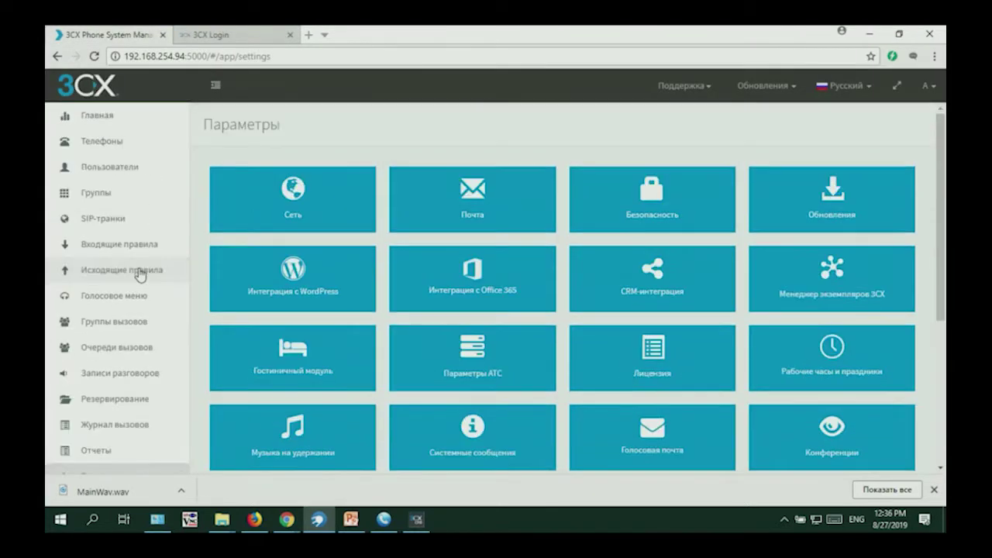
left_click(928, 90)
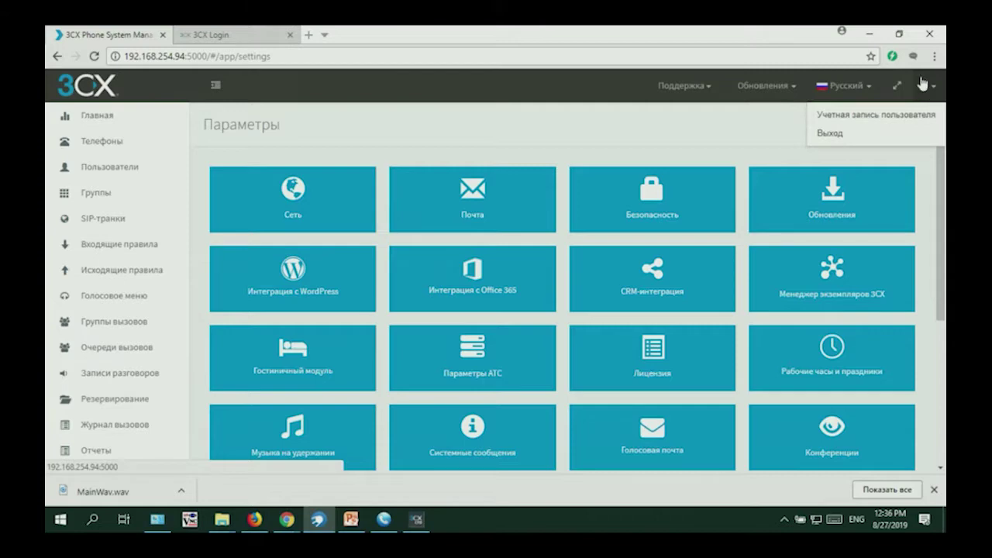
Open the Голосовые приложения page under Дополнительно in the management console
scroll(86, 379, "down", 3)
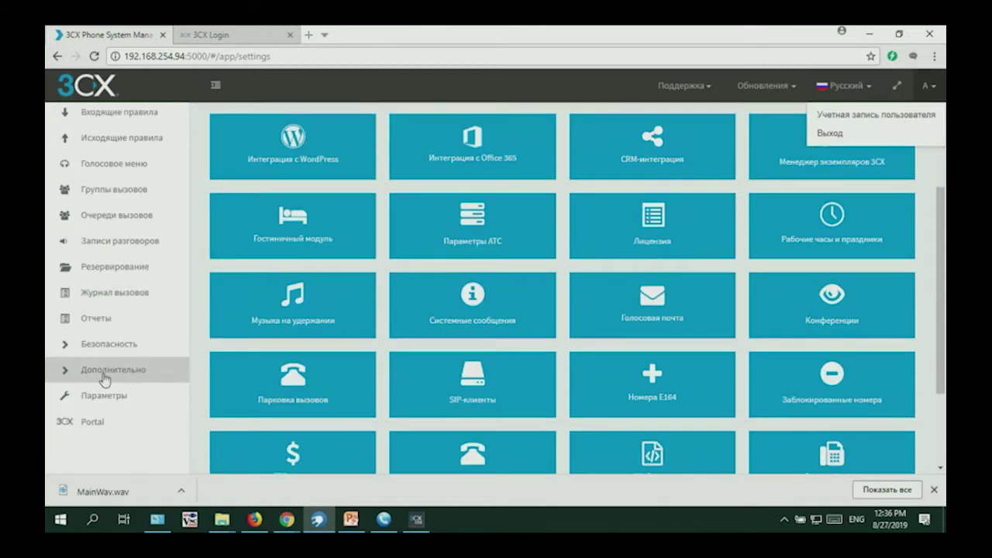
left_click(130, 370)
scroll(160, 349, "down", 3)
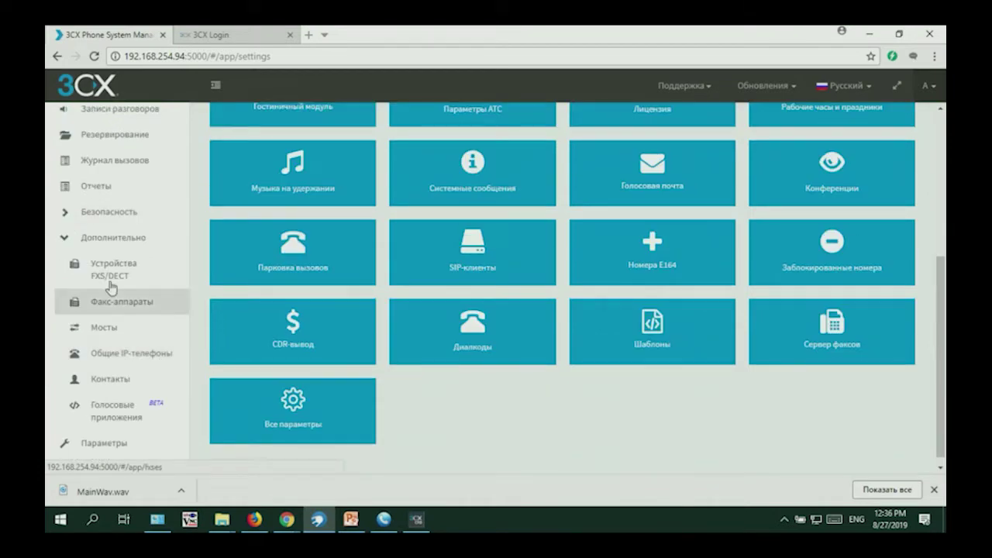
scroll(137, 232, "up", 6)
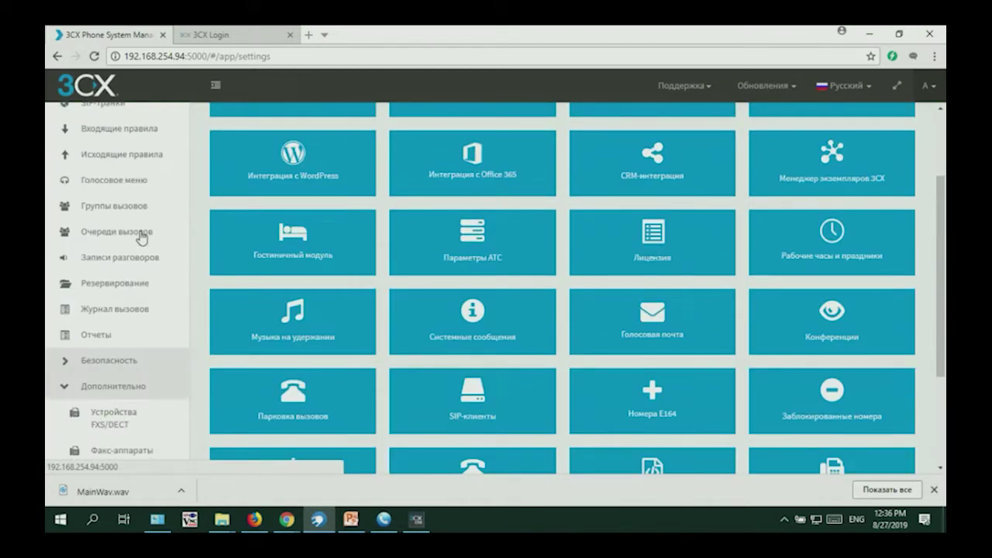
scroll(176, 394, "down", 6)
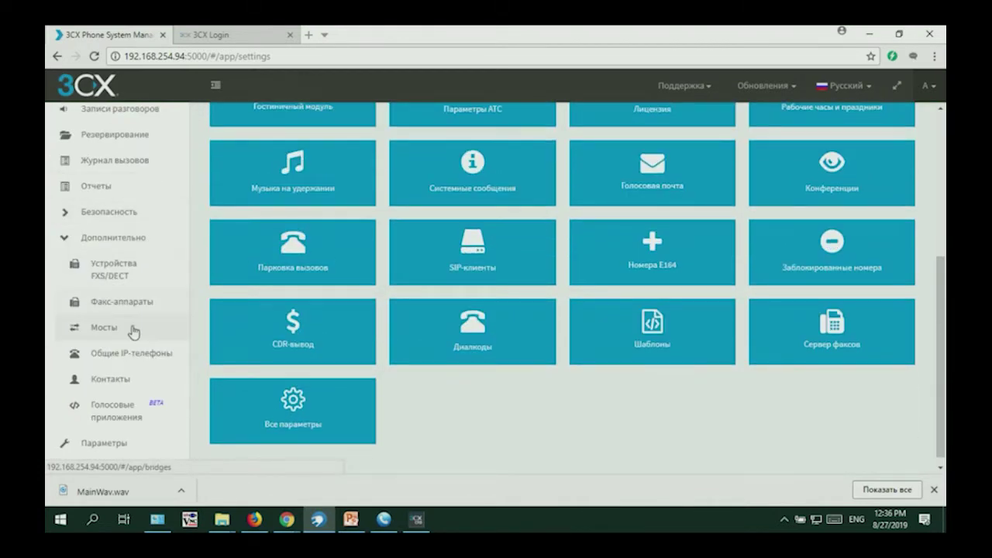
left_click(110, 408)
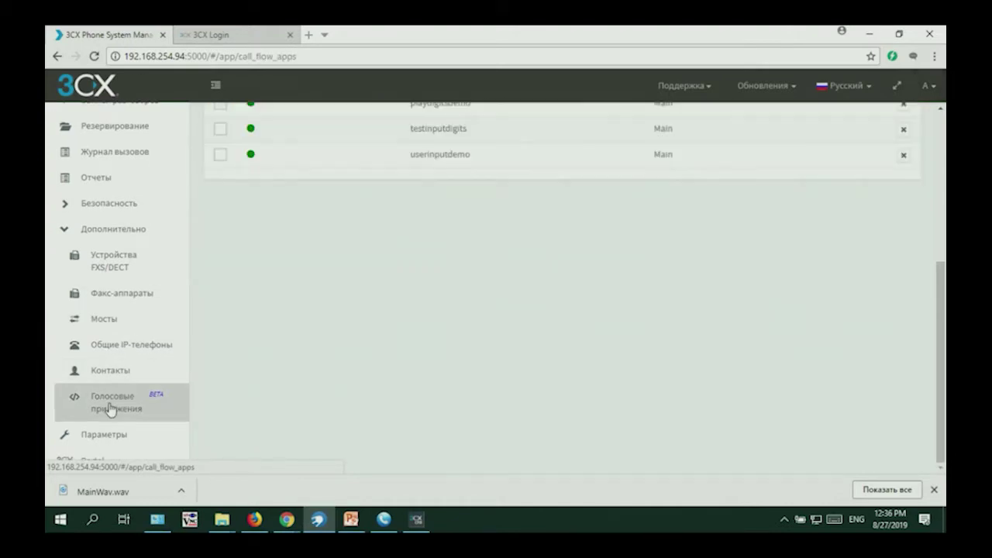
scroll(550, 287, "up", 5)
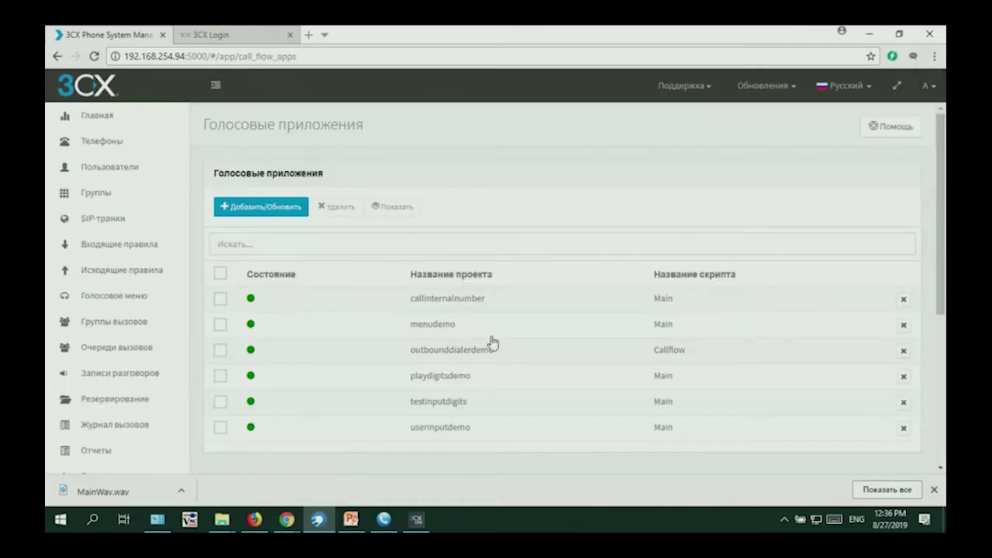
Start adding a voice application and copy the path of the Release folder that holds the CallInput archive
left_click(295, 210)
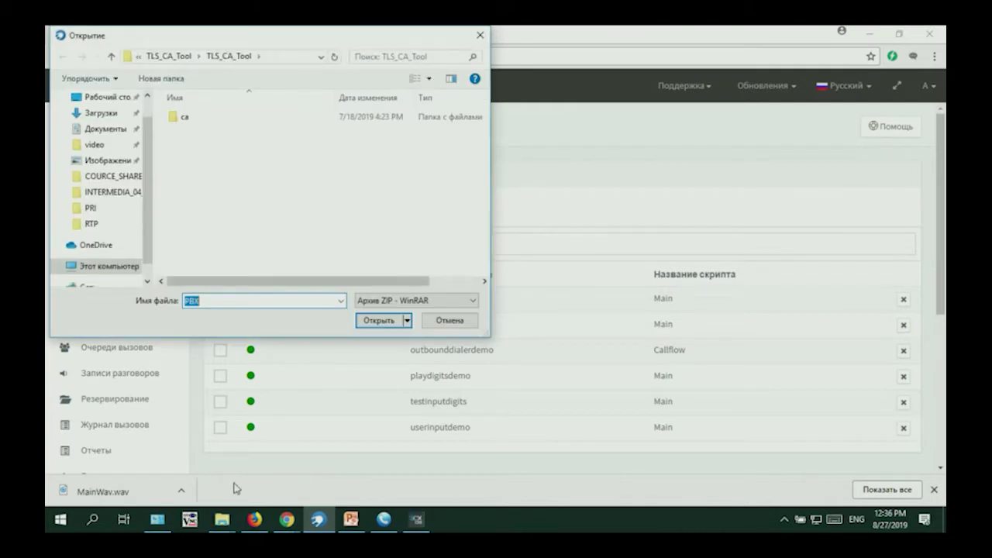
mouse_move(223, 527)
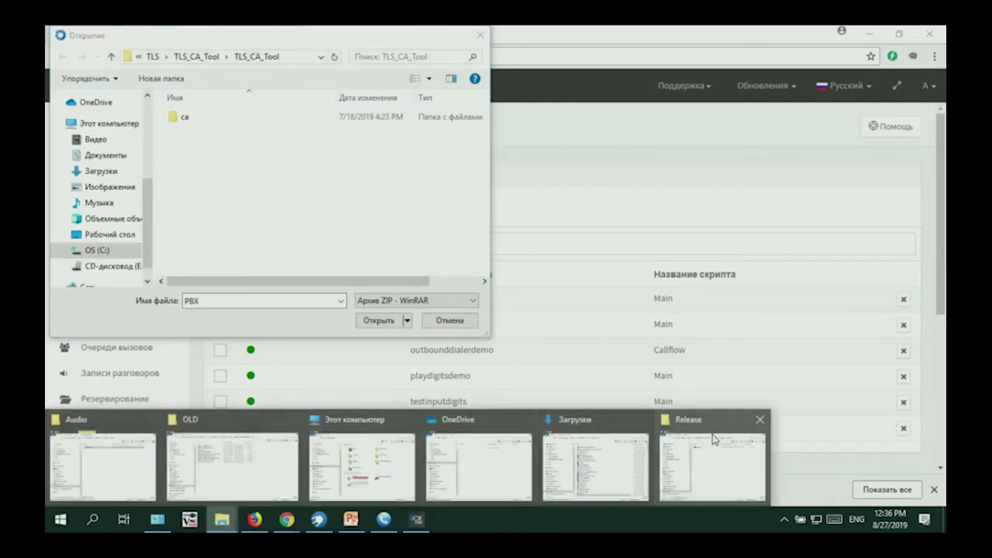
left_click(712, 462)
left_click(763, 88)
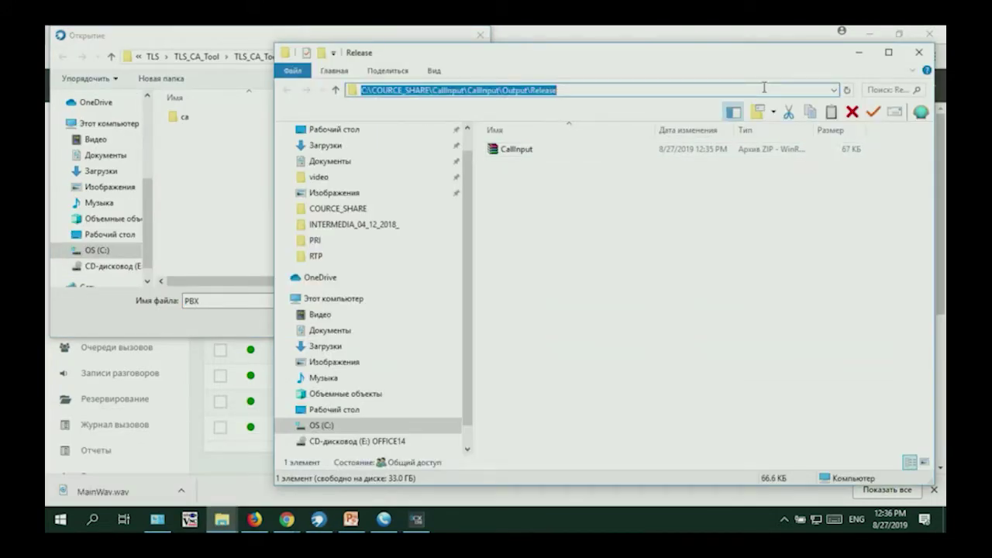
Upload the CallInput archive from CallInput\CallInput\Output\Release as a voice application and check the project list
left_click(222, 301)
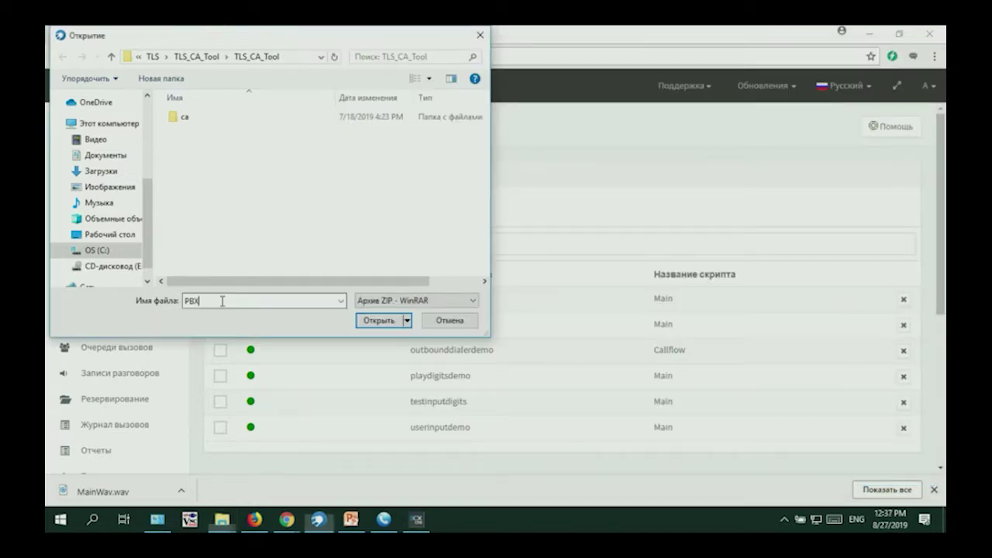
key("ctrl+a")
key("ctrl+v")
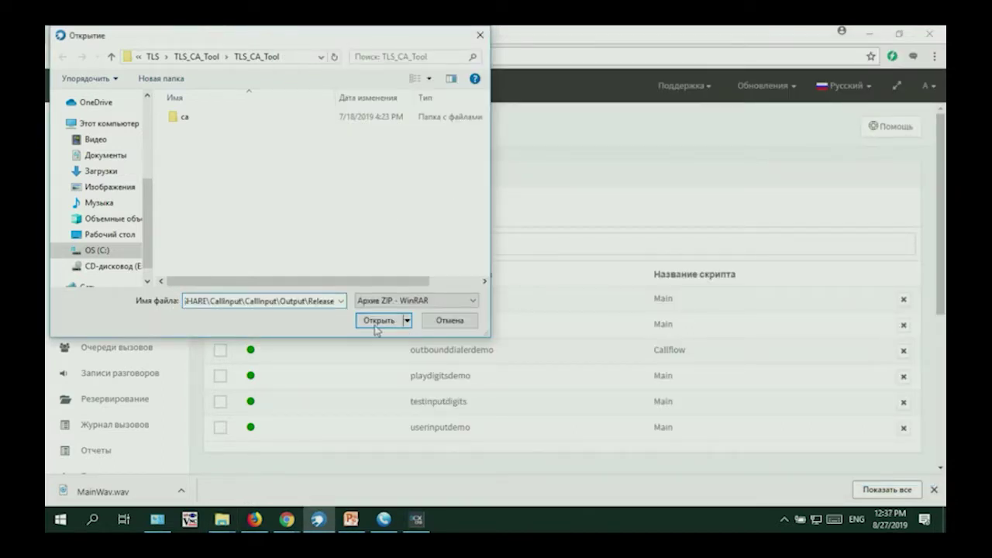
left_click(377, 320)
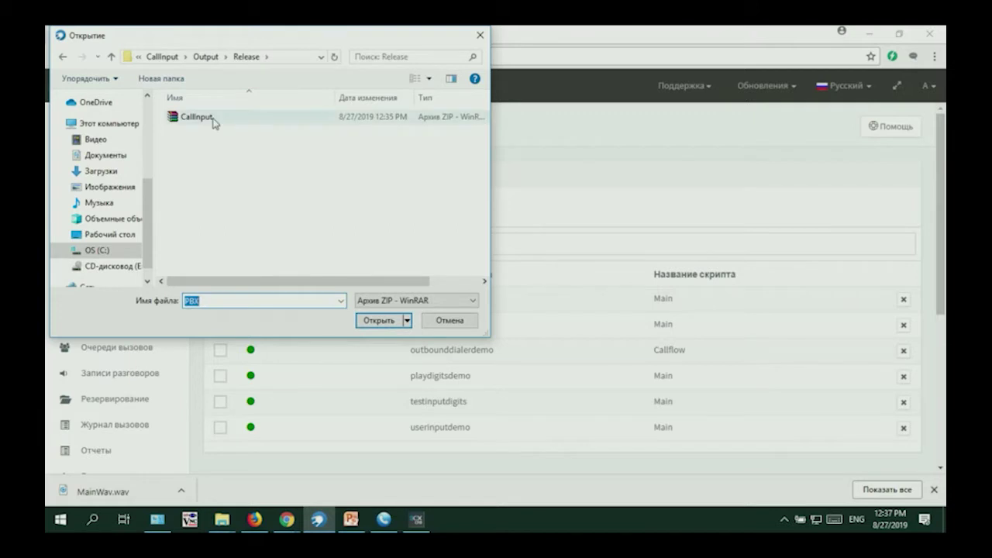
double_click(214, 122)
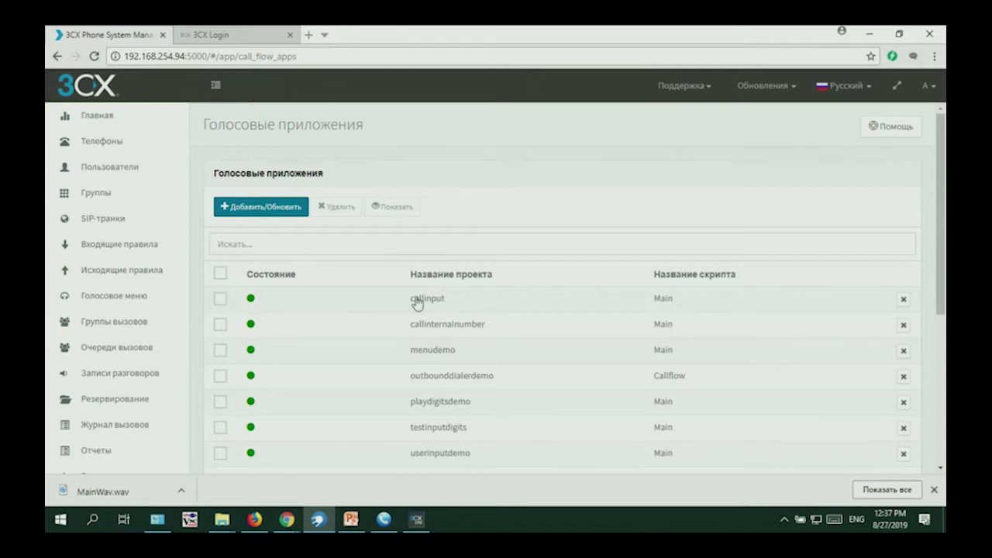
scroll(634, 302, "down", 3)
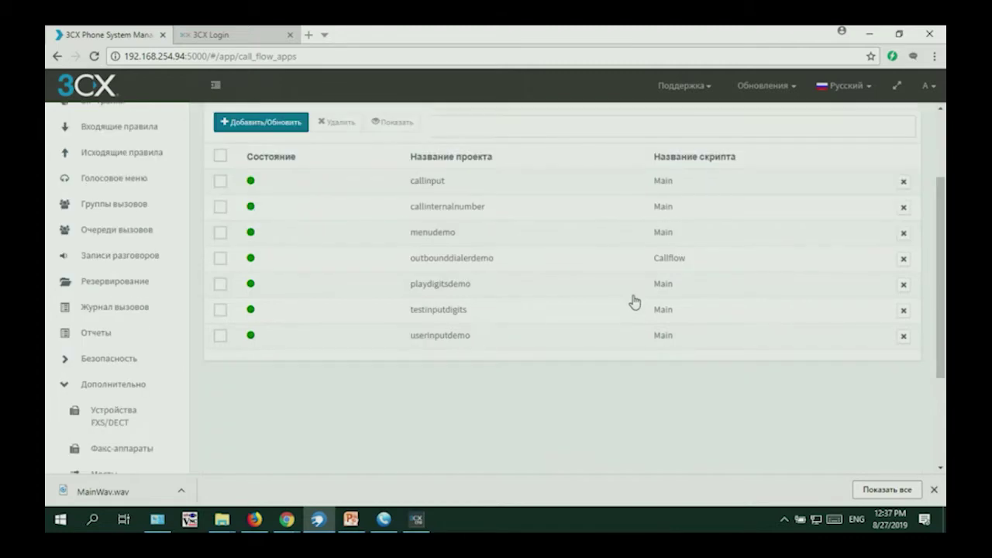
scroll(634, 302, "up", 2)
scroll(633, 302, "up", 2)
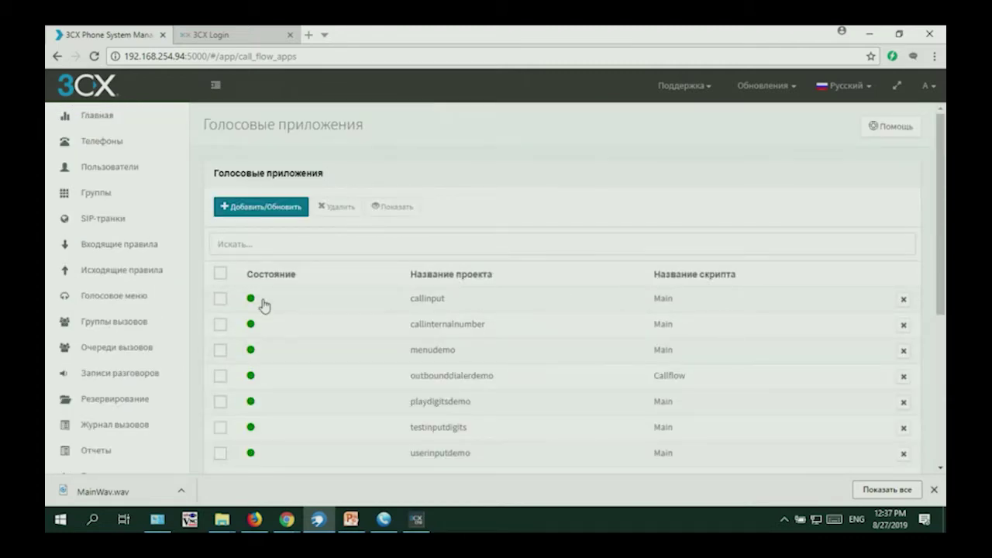
Create a ring group in Группы вызовов named callinputtest, keeping virtual extension 808
left_click(117, 193)
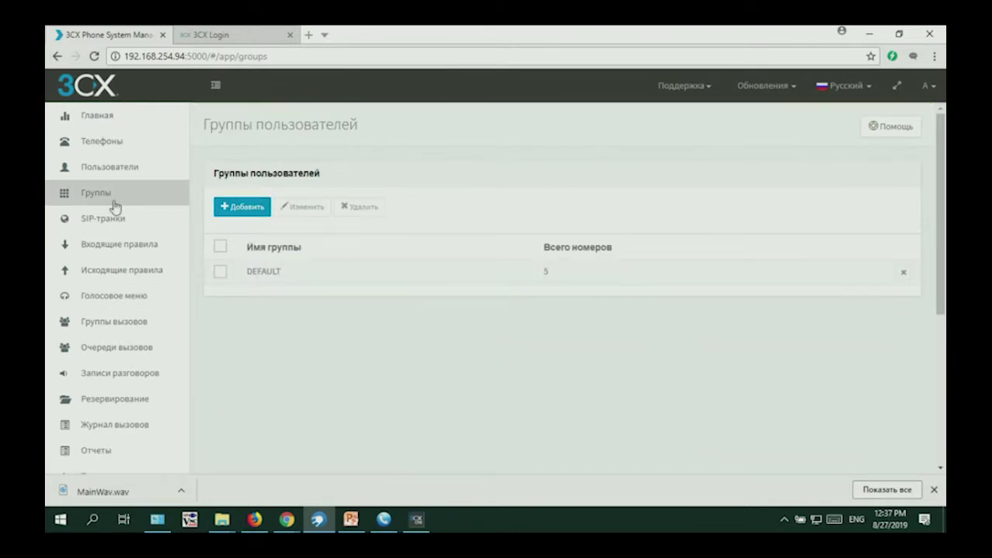
left_click(124, 322)
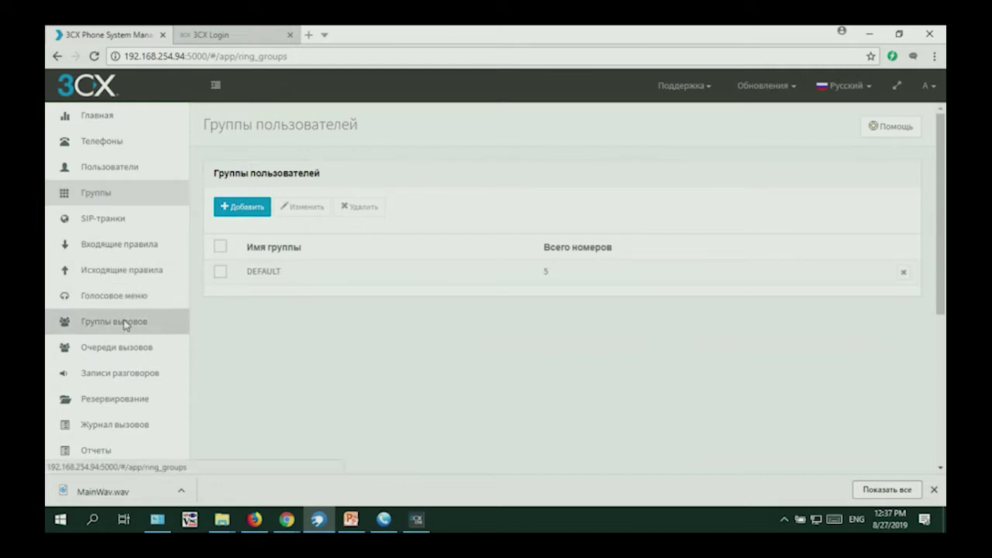
left_click(269, 217)
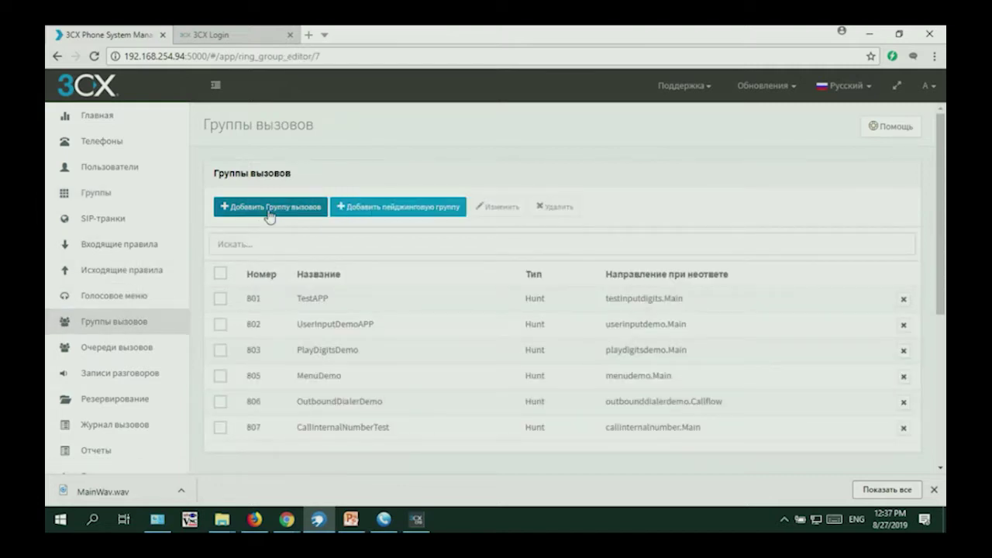
left_click(306, 249)
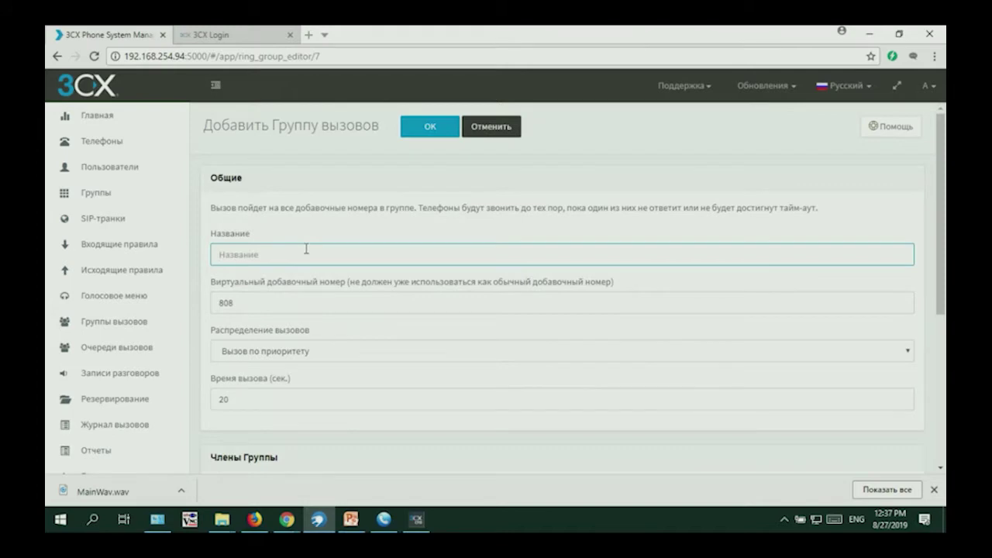
type("callinpu")
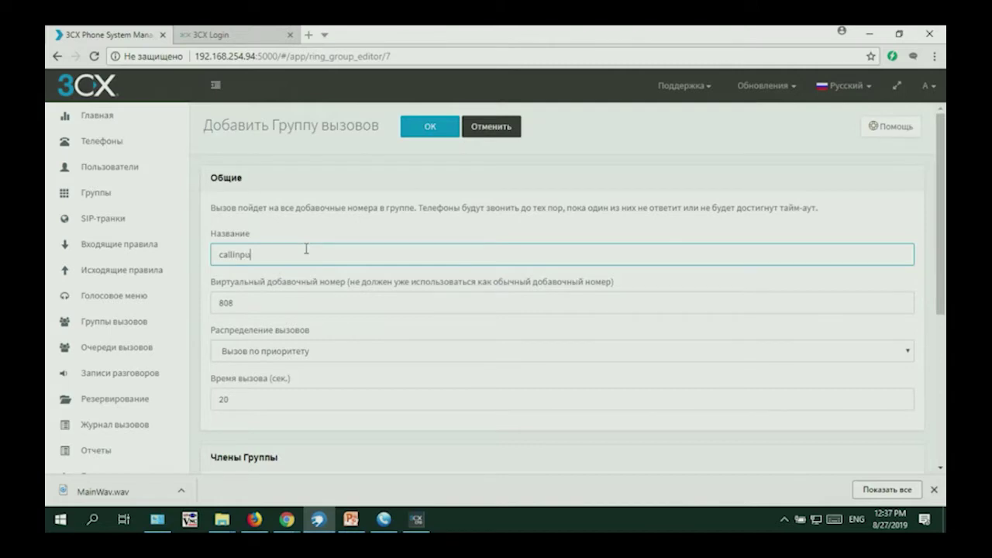
type("ttest")
left_click_drag(264, 306, 206, 305)
left_click(368, 340)
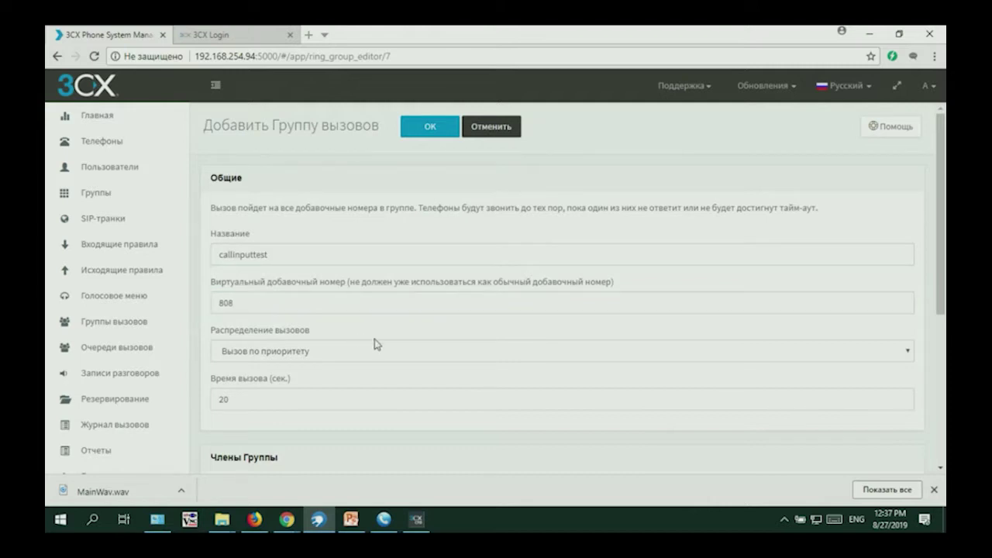
Add extension 804 TestFlow as a member of the callinputtest ring group
scroll(463, 356, "down", 2)
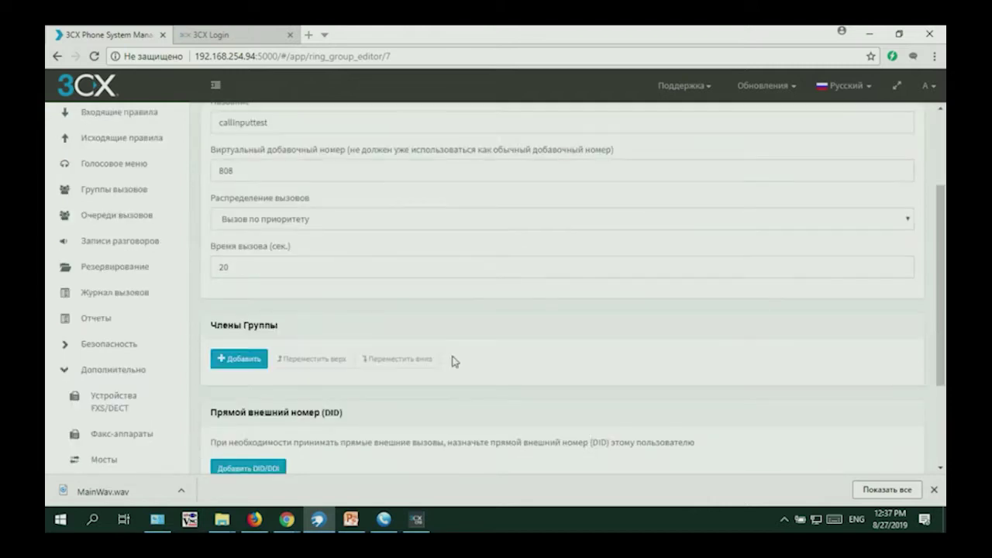
left_click(251, 362)
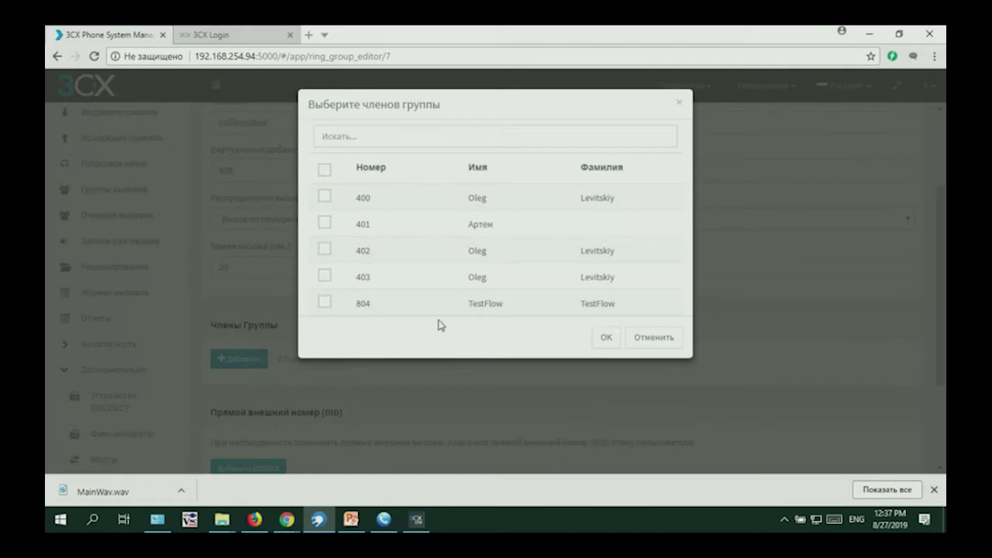
left_click(369, 307)
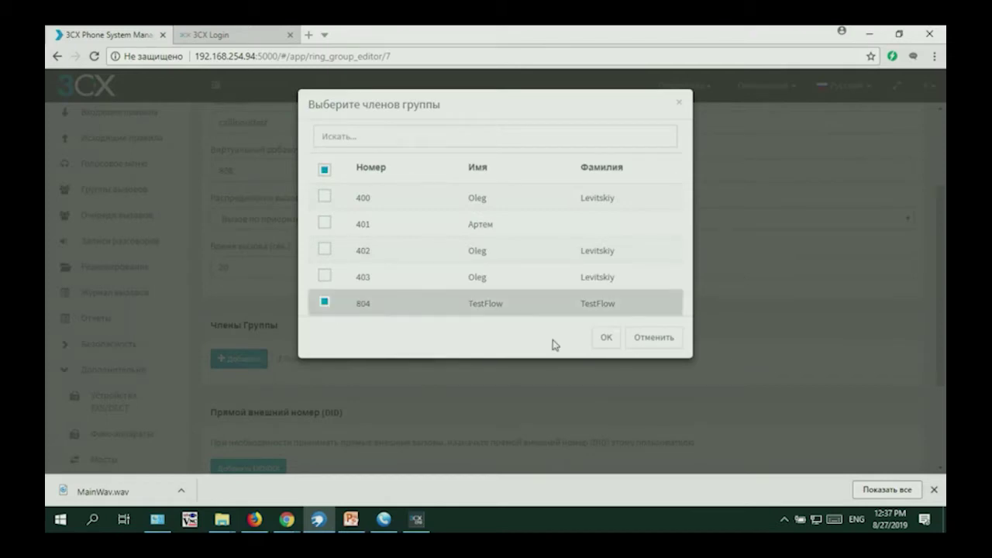
left_click(605, 339)
Set the ring group's no-answer destination to Отправить в голосовое приложение with callinput.Main, review the settings and save the group
scroll(593, 338, "down", 5)
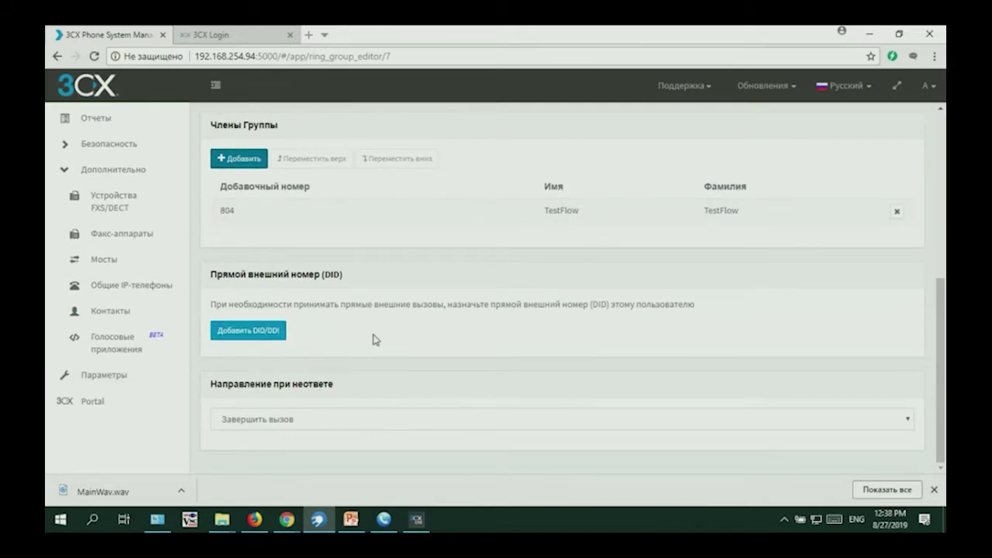
left_click(405, 423)
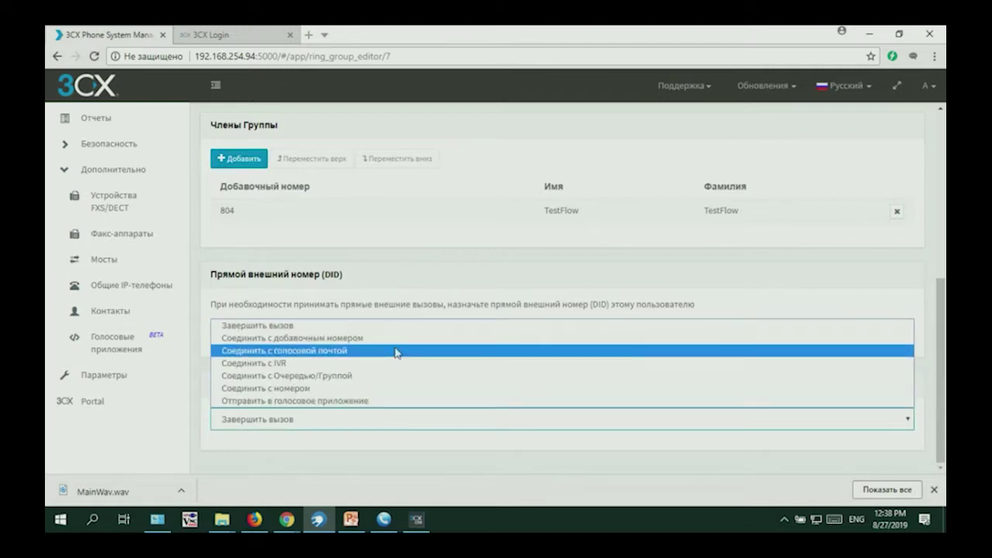
left_click(394, 402)
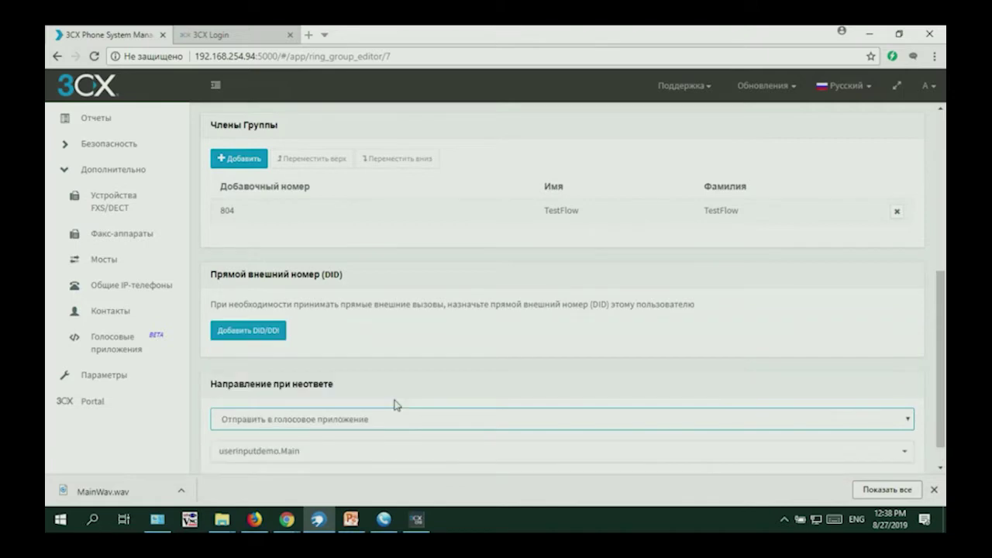
scroll(492, 376, "down", 1)
left_click(477, 419)
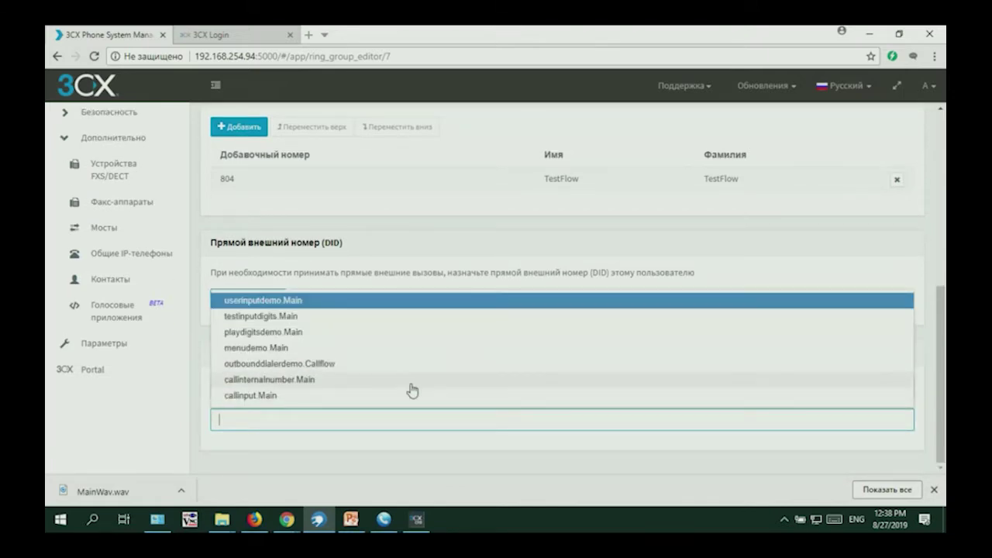
left_click(276, 397)
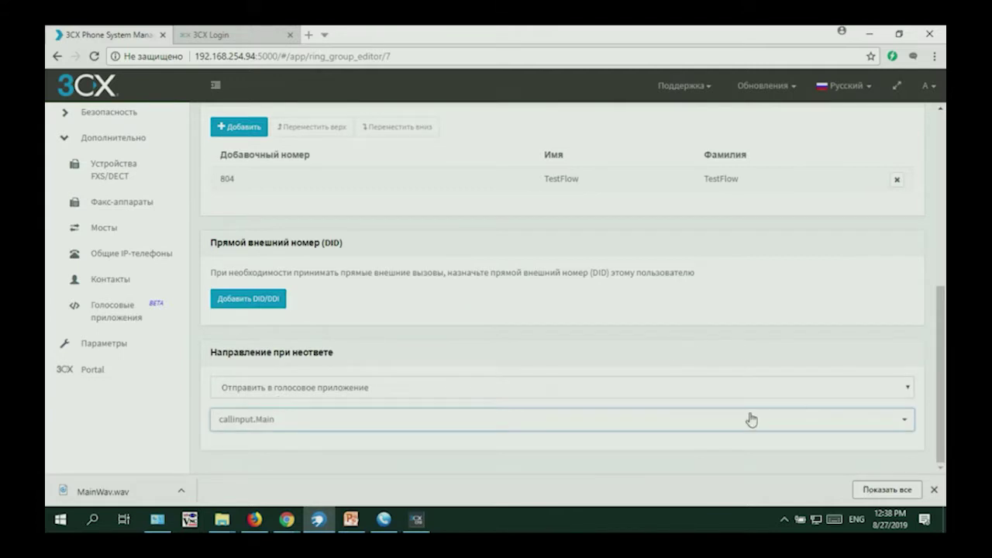
scroll(686, 329, "up", 3)
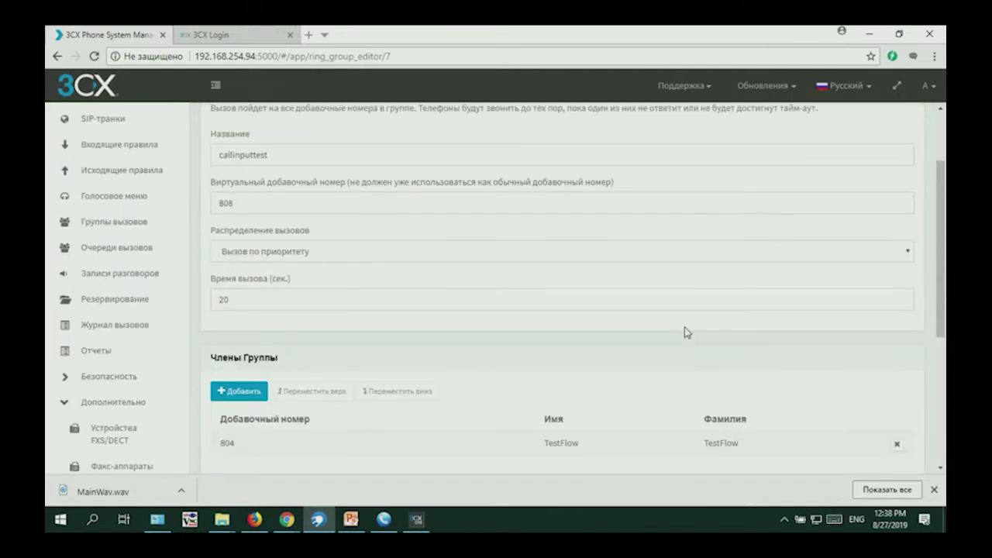
scroll(686, 330, "down", 3)
scroll(686, 332, "up", 10)
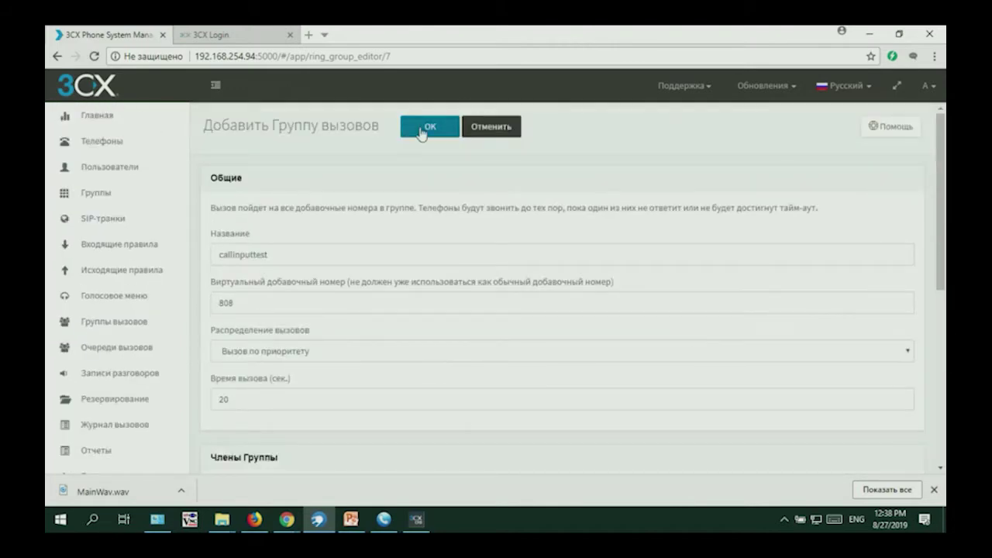
left_click(422, 132)
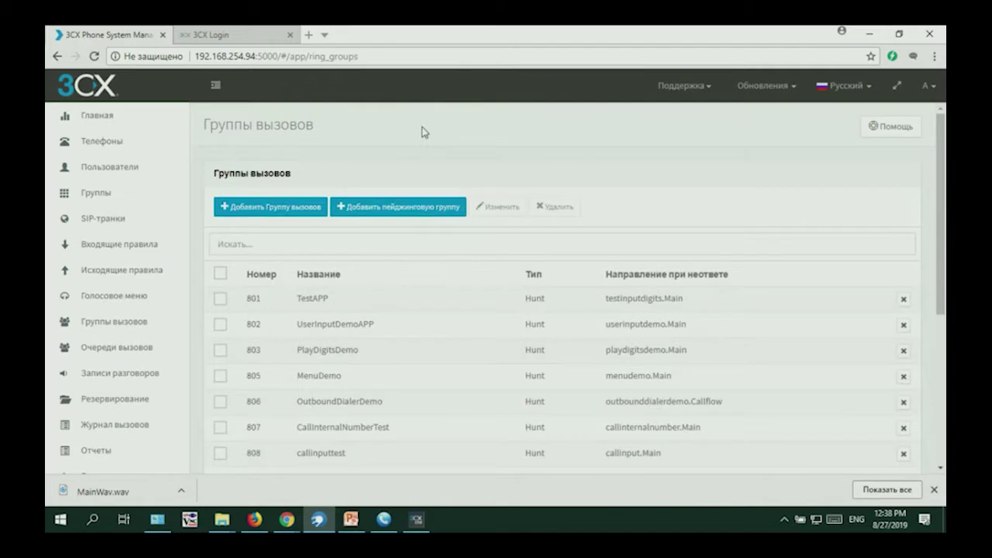
Switch to MicroSIP and place a test call to ring group 808
left_click(382, 523)
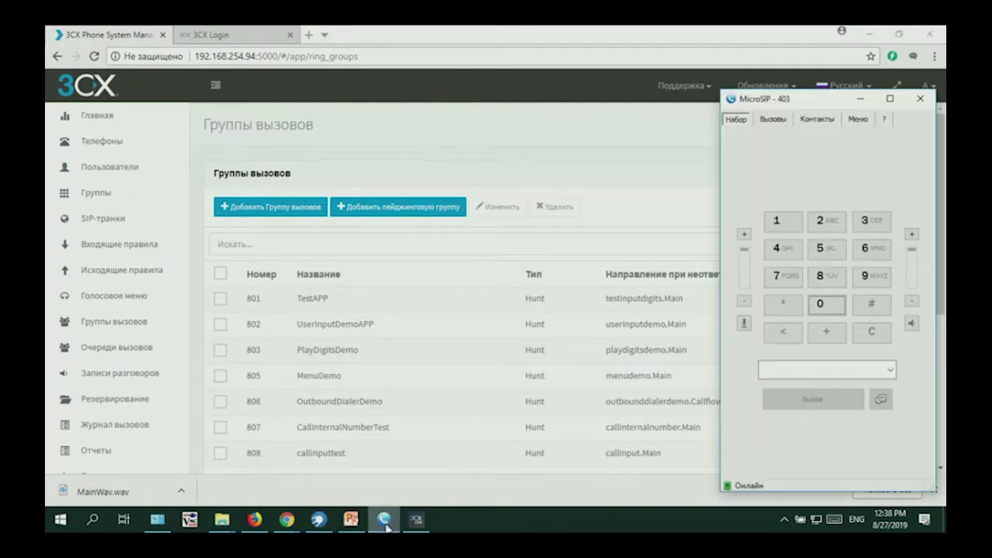
left_click(826, 280)
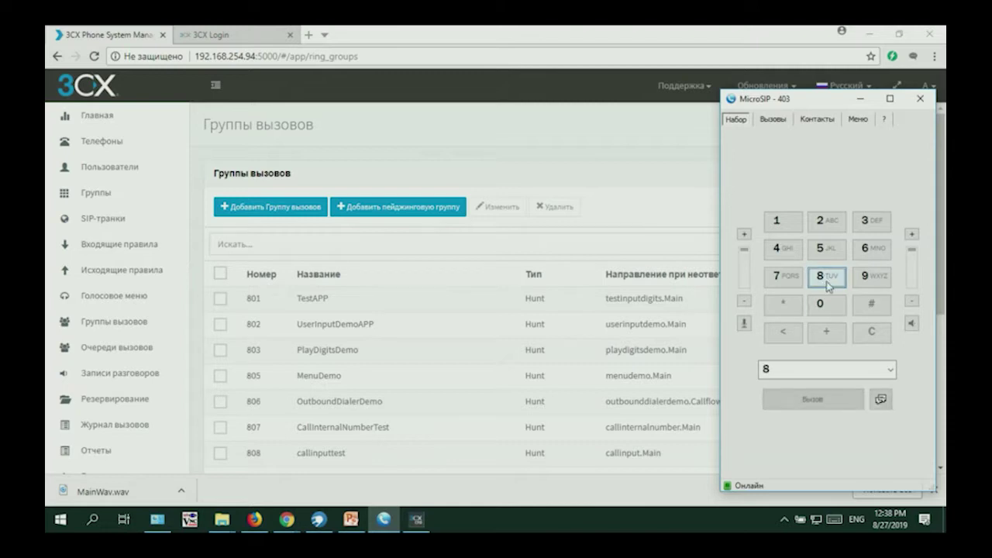
left_click(826, 303)
left_click(831, 282)
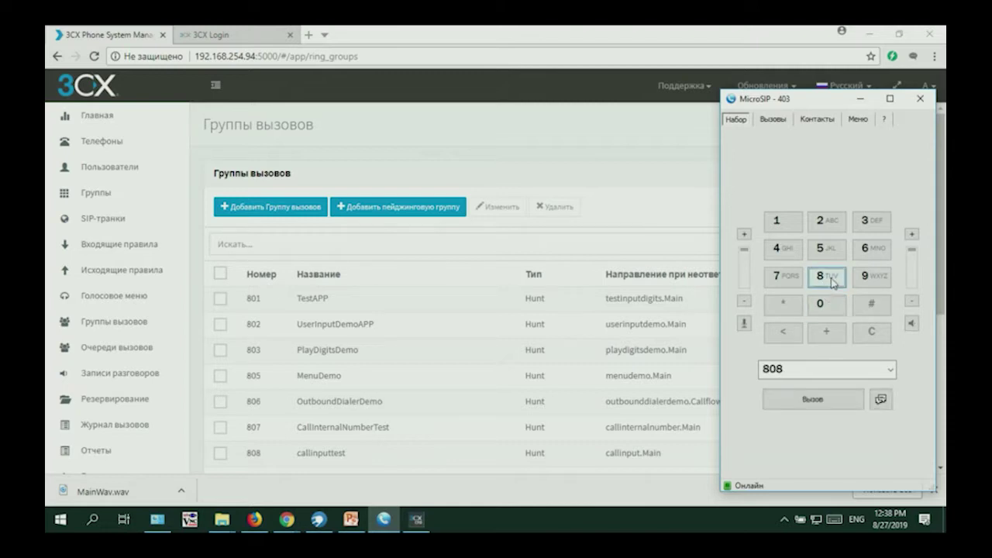
left_click(828, 405)
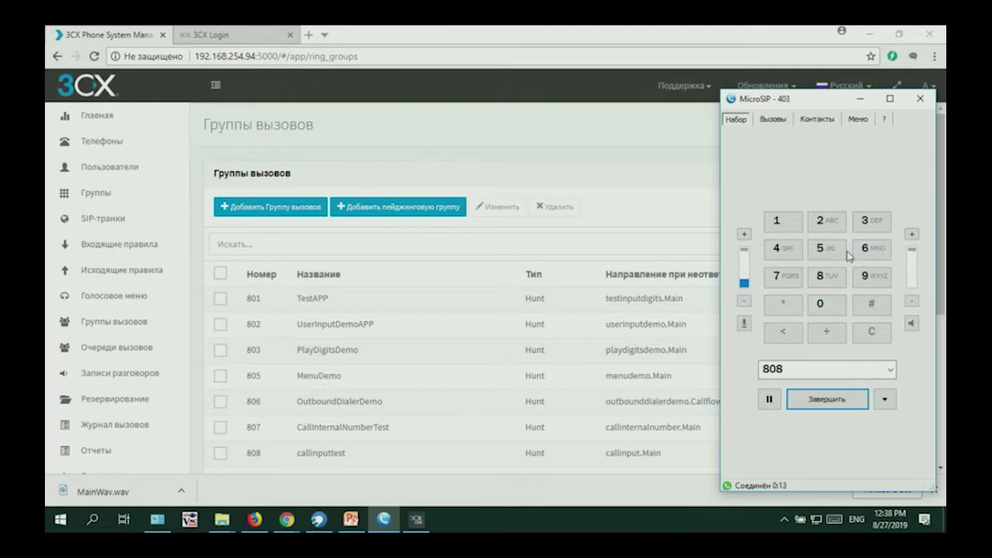
Enter extension 402 on the keypad during the call for the voice application's number input
left_click(778, 250)
left_click(821, 304)
left_click(826, 221)
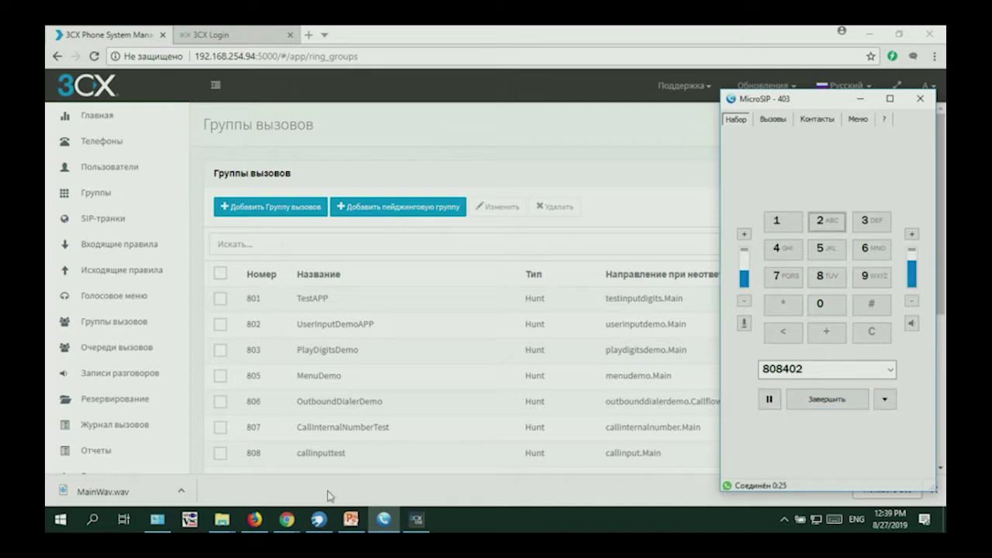
Switch to the webinar.ipmatika.ru page in Chrome and check the latest chat messages
left_click(318, 519)
mouse_move(301, 520)
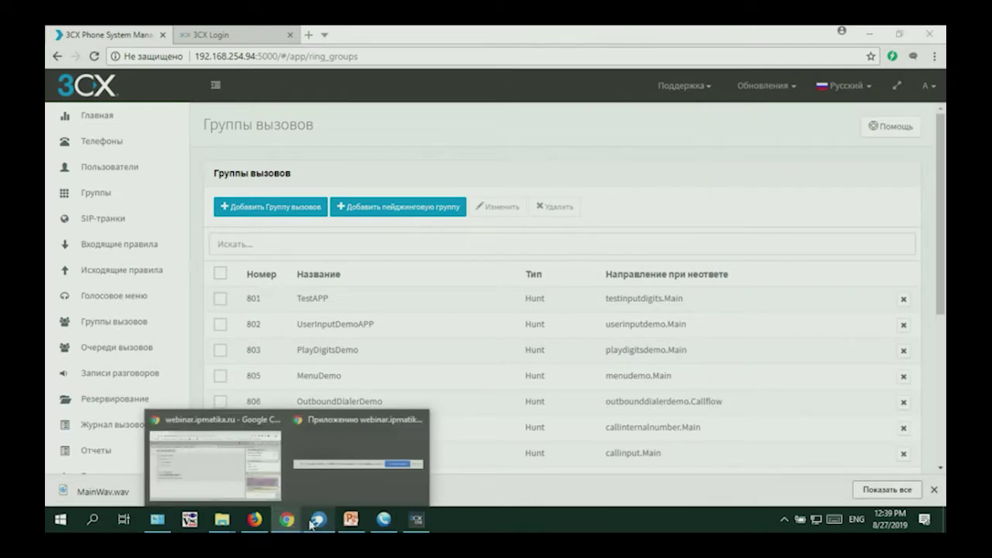
mouse_move(410, 460)
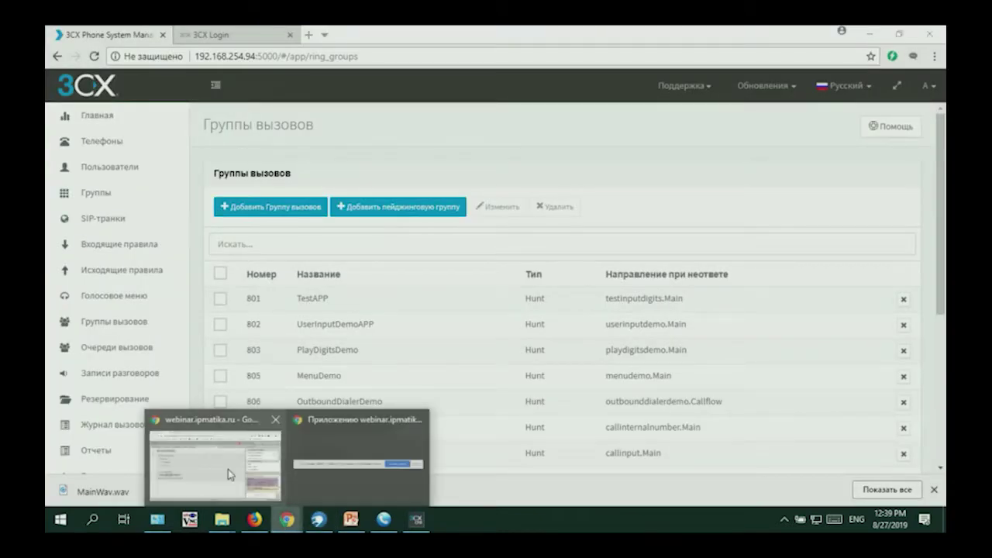
left_click(234, 469)
left_click(783, 428)
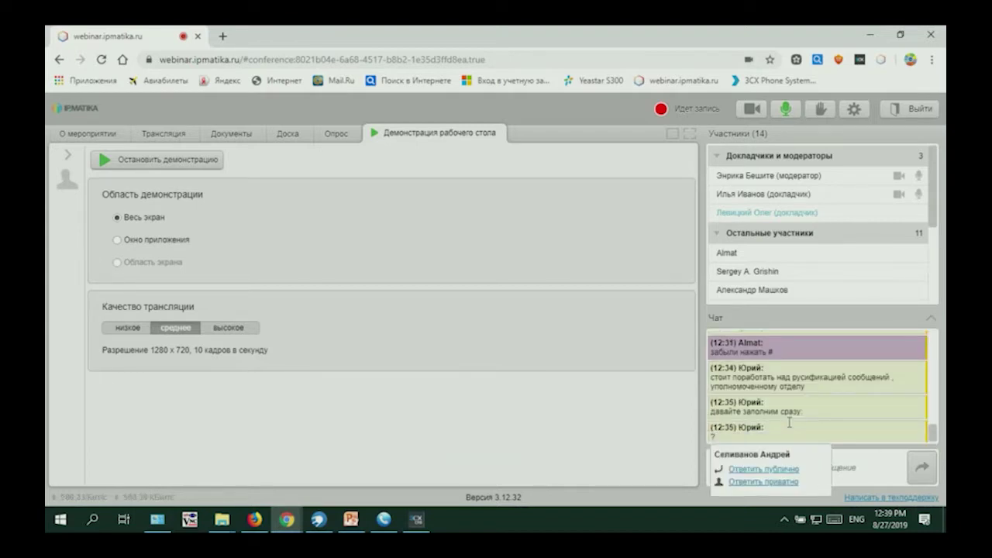
scroll(789, 423, "up", 2)
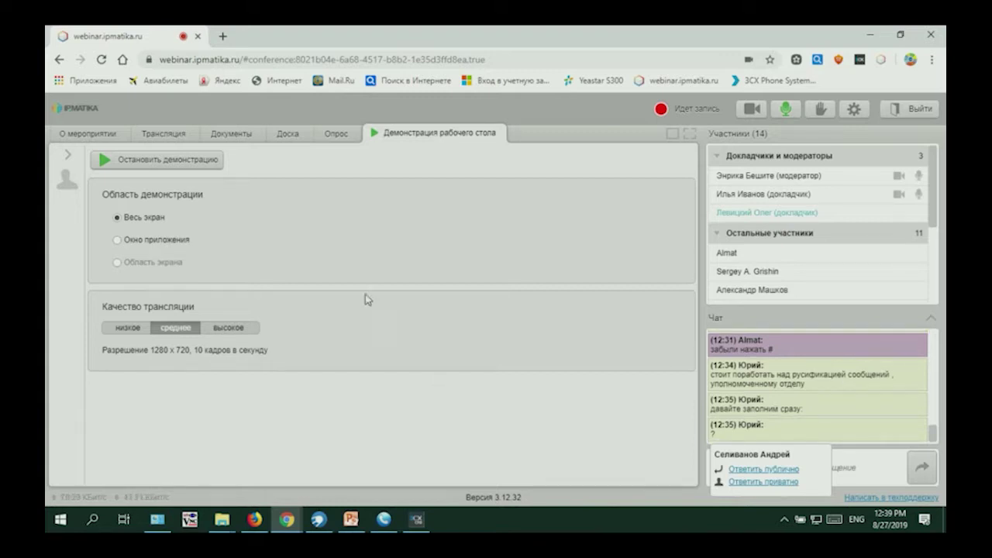
Turn on the camera broadcast on the webinar page and answer the incoming test call from extension 402 in MicroSIP
mouse_move(329, 514)
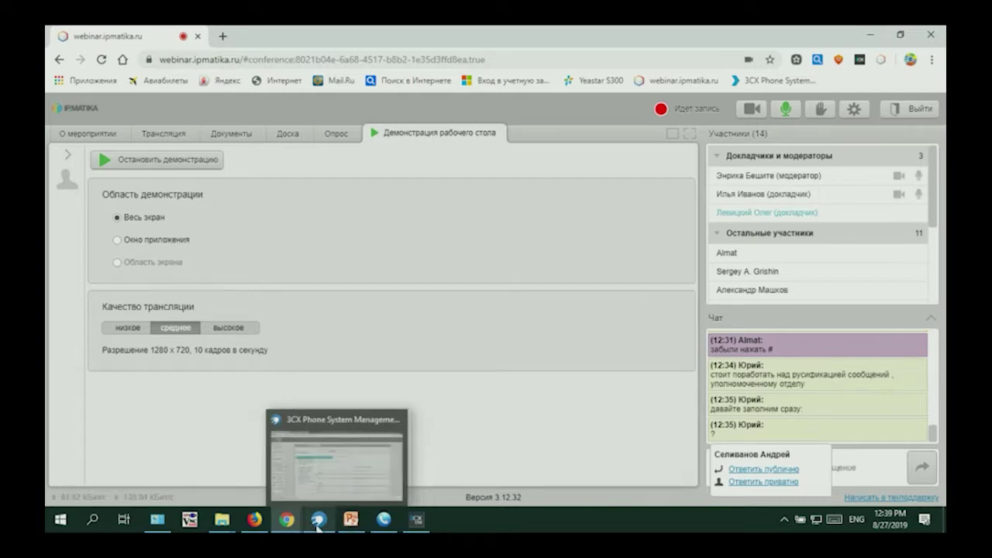
left_click(318, 527)
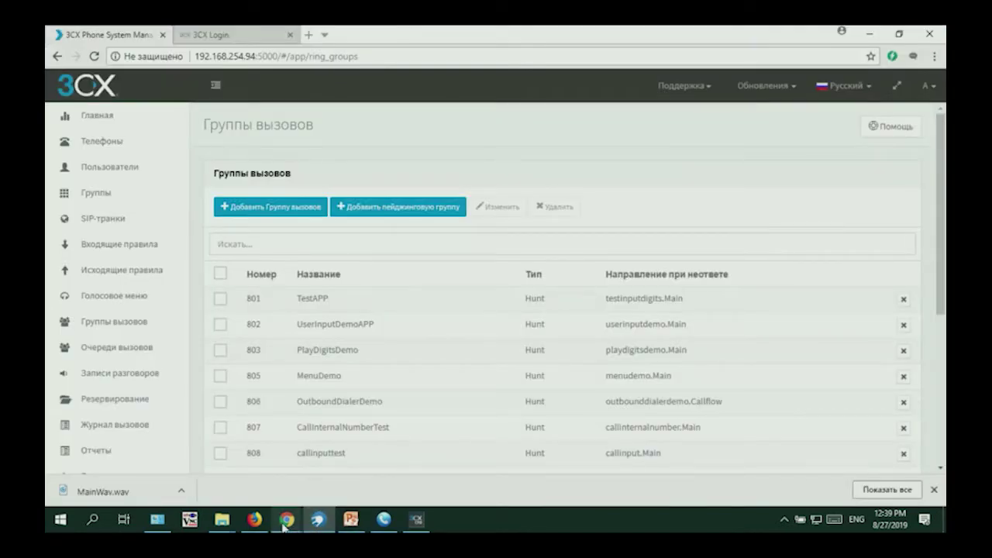
mouse_move(287, 519)
left_click(203, 453)
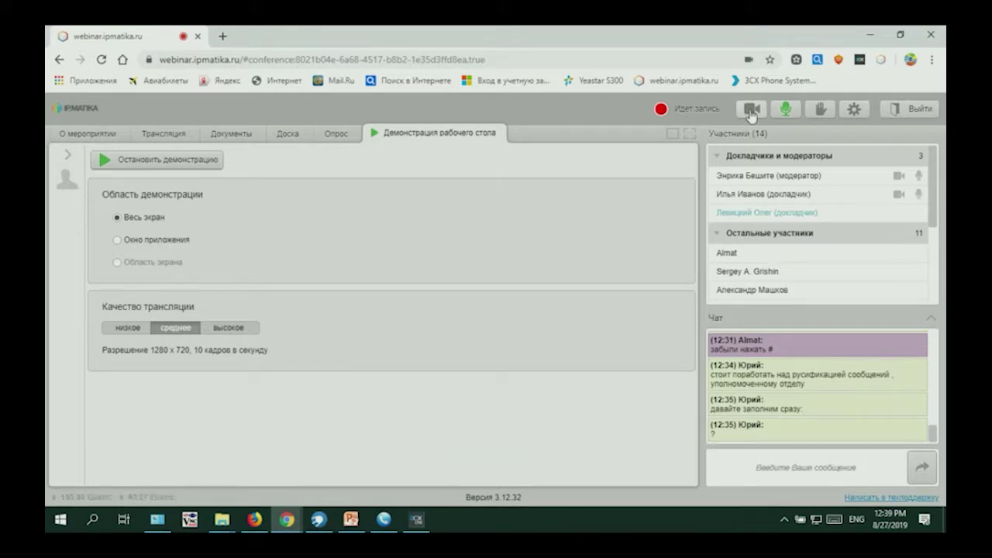
left_click(750, 113)
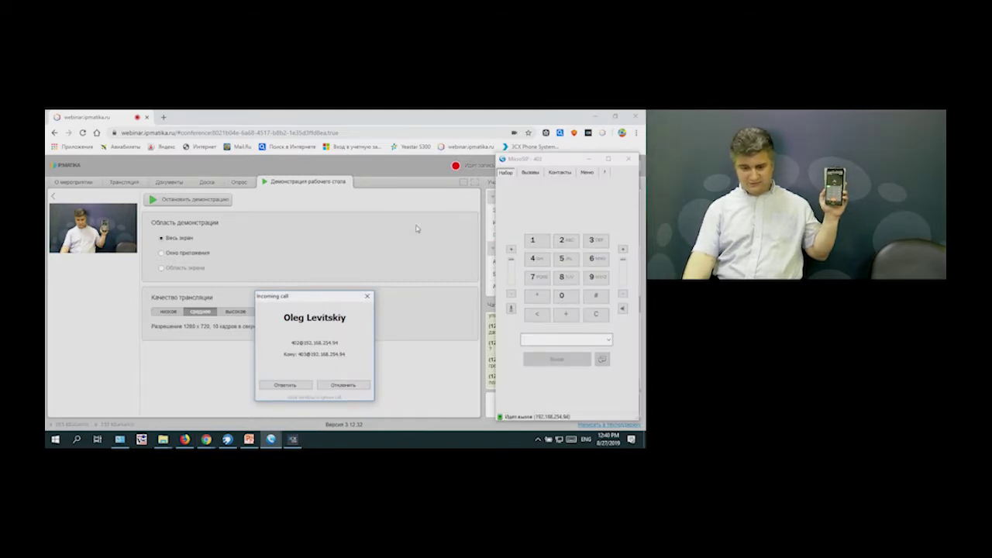
left_click(292, 387)
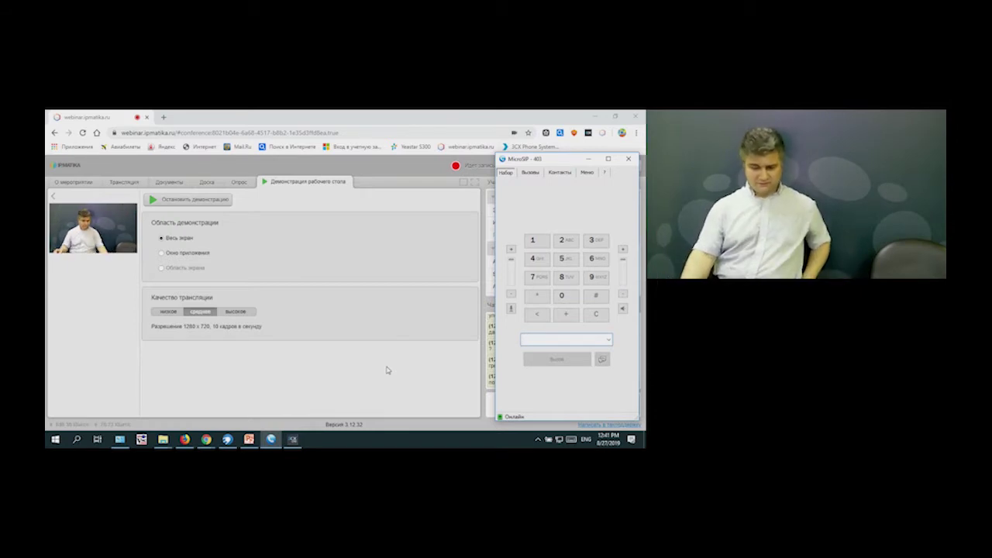
Glance at the CallInput flow in Call Flow Designer, then return to the webinar page and look through the earlier chat questions
left_click(292, 439)
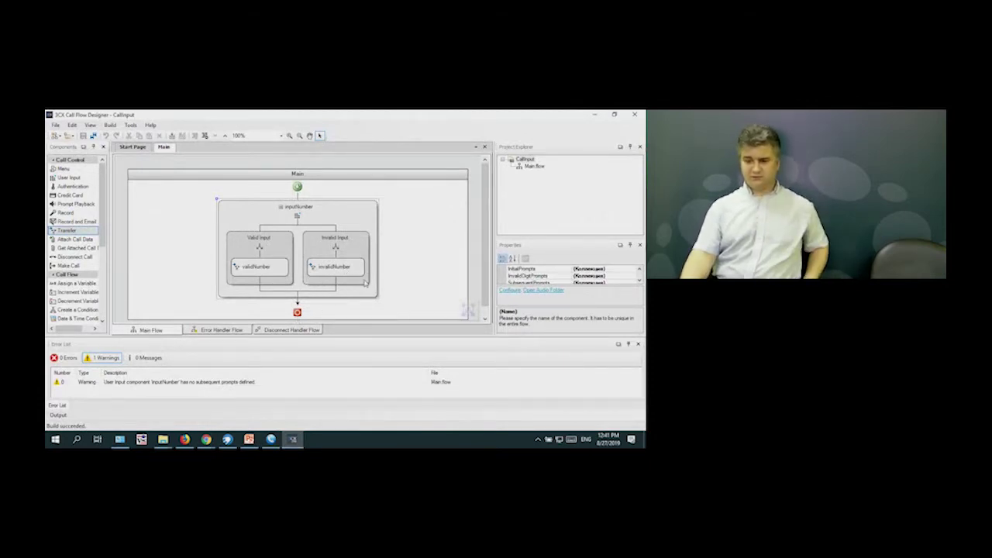
left_click(590, 115)
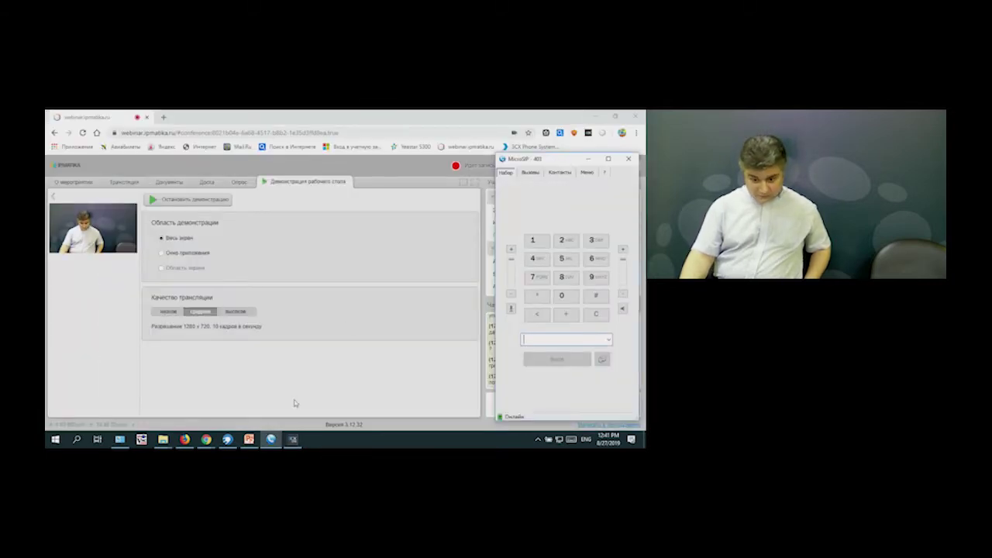
left_click(376, 392)
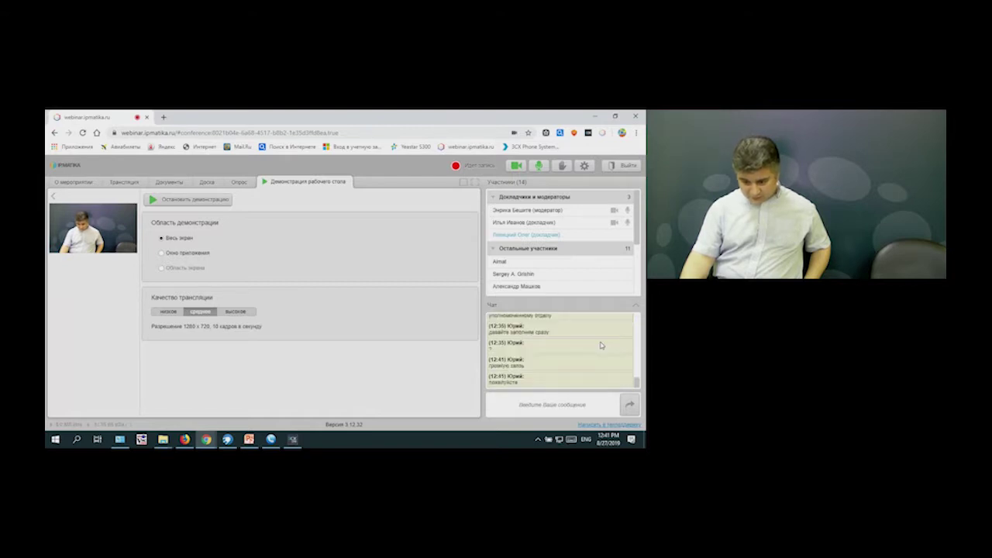
scroll(530, 375, "up", 3)
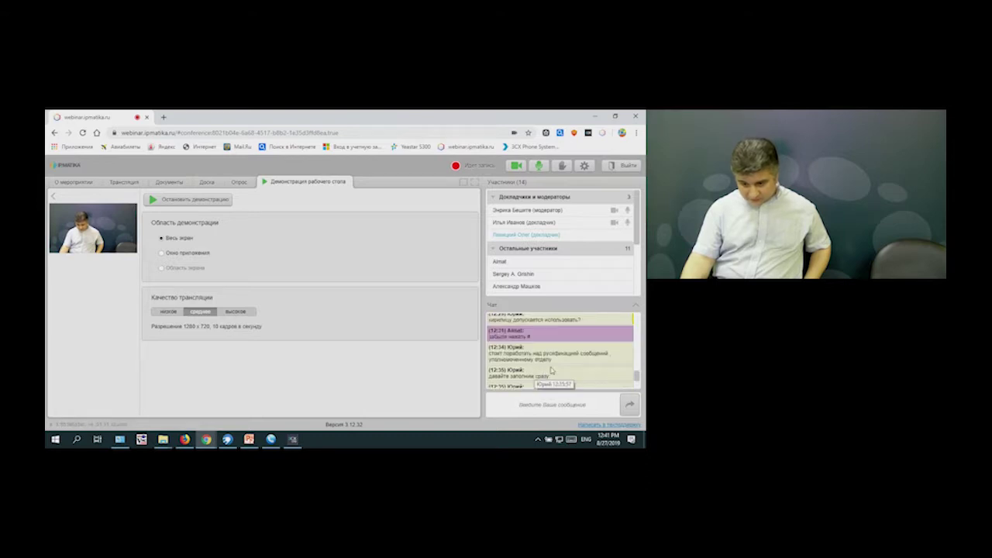
scroll(555, 371, "up", 2)
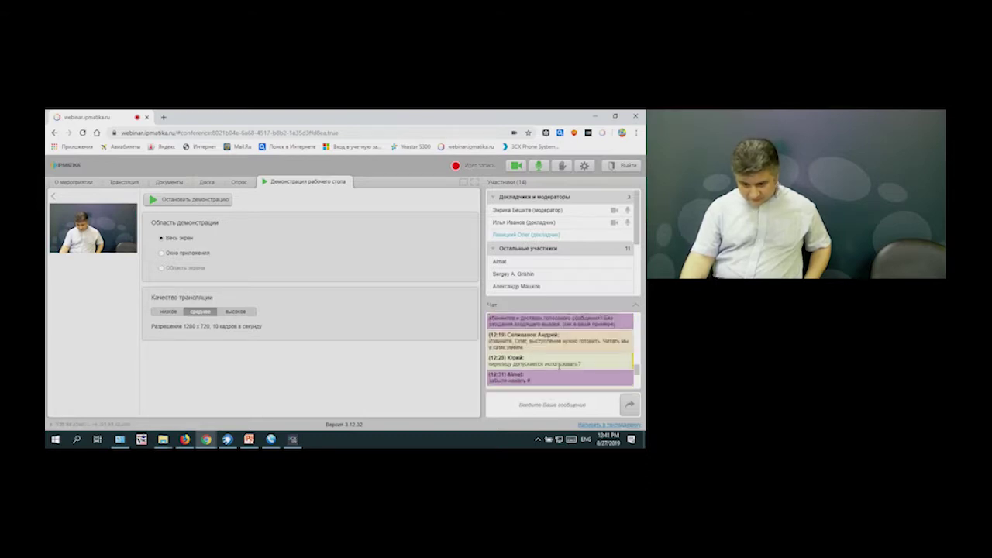
scroll(560, 366, "up", 3)
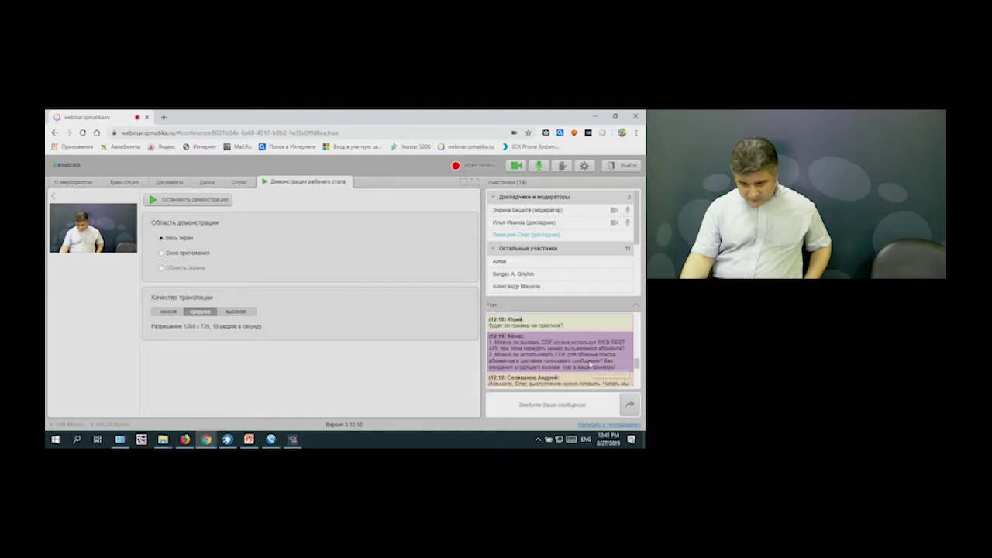
scroll(590, 364, "down", 5)
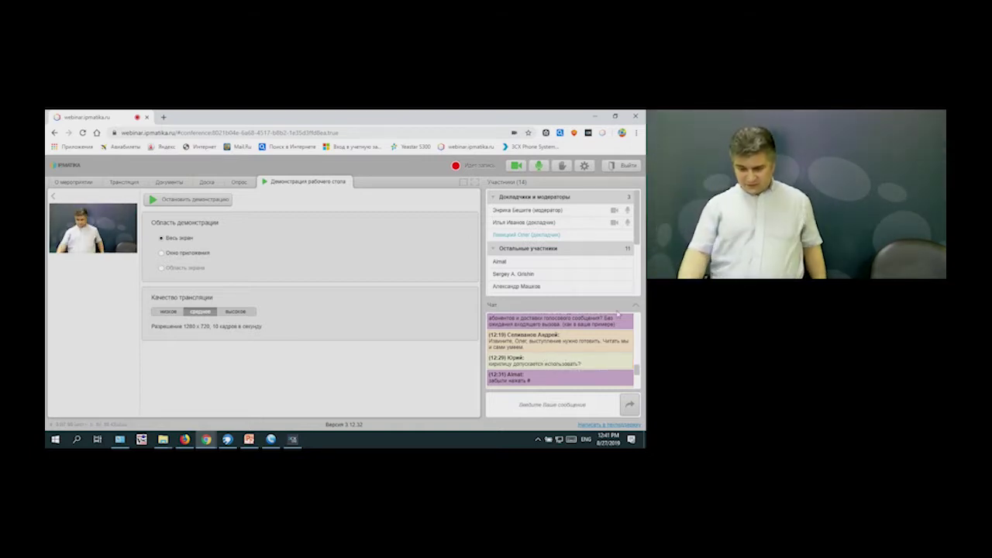
Highlight the 12:29 chat question about using Cyrillic and bring the webinar page back to the front
triple_click(538, 363)
left_click_drag(538, 363, 500, 359)
left_click(249, 439)
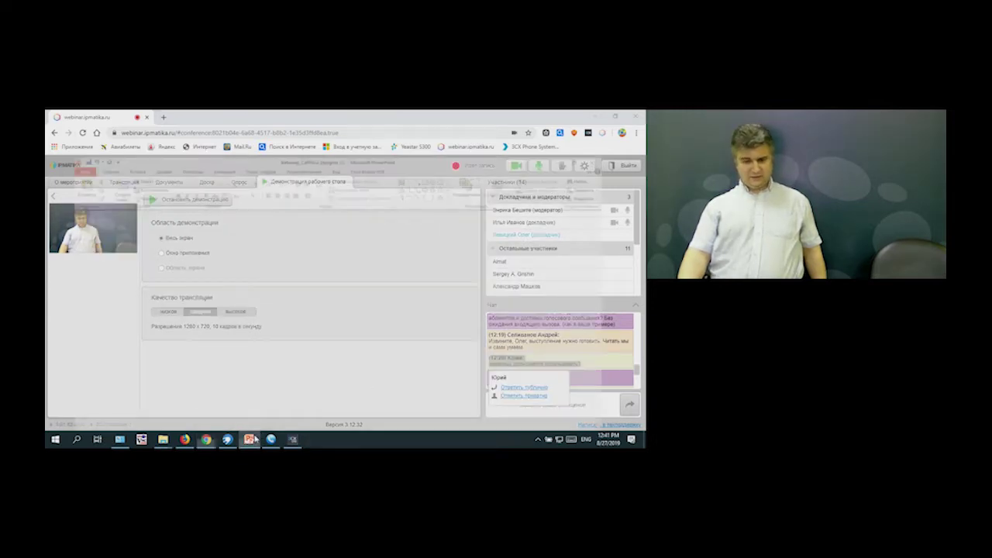
left_click(238, 439)
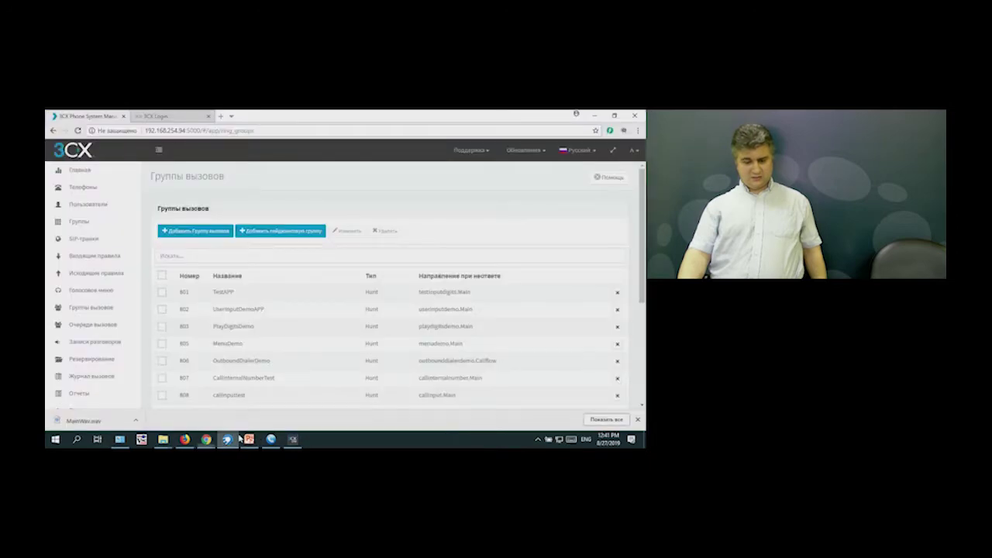
mouse_move(205, 440)
left_click(145, 395)
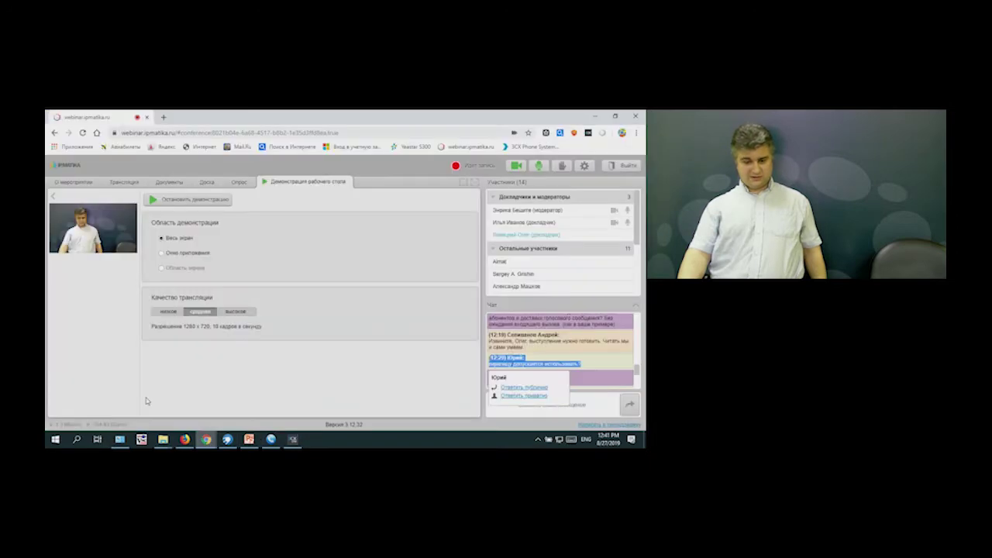
Show the CallInput main flow in Call Flow Designer, then return to the webinar page
left_click(292, 439)
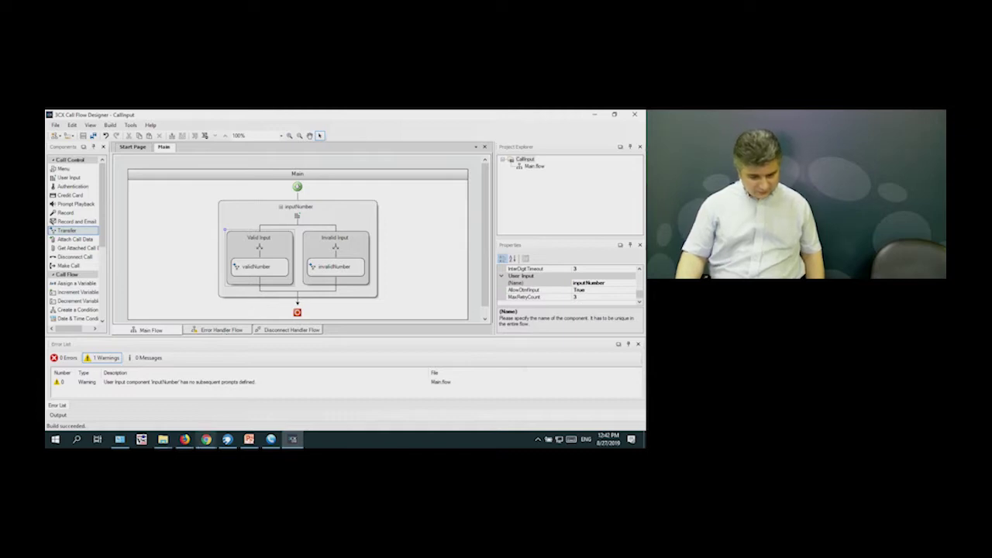
mouse_move(192, 444)
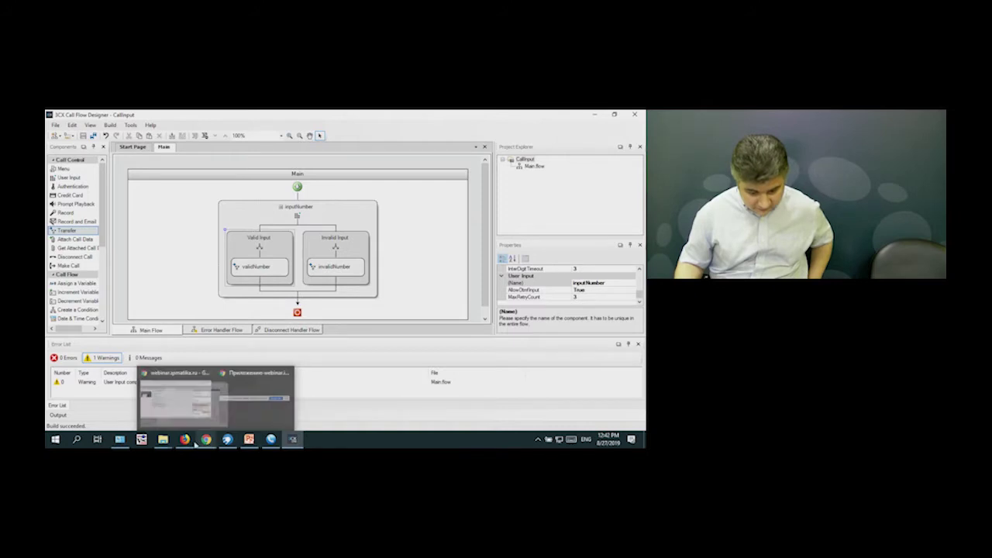
left_click(205, 440)
left_click(227, 440)
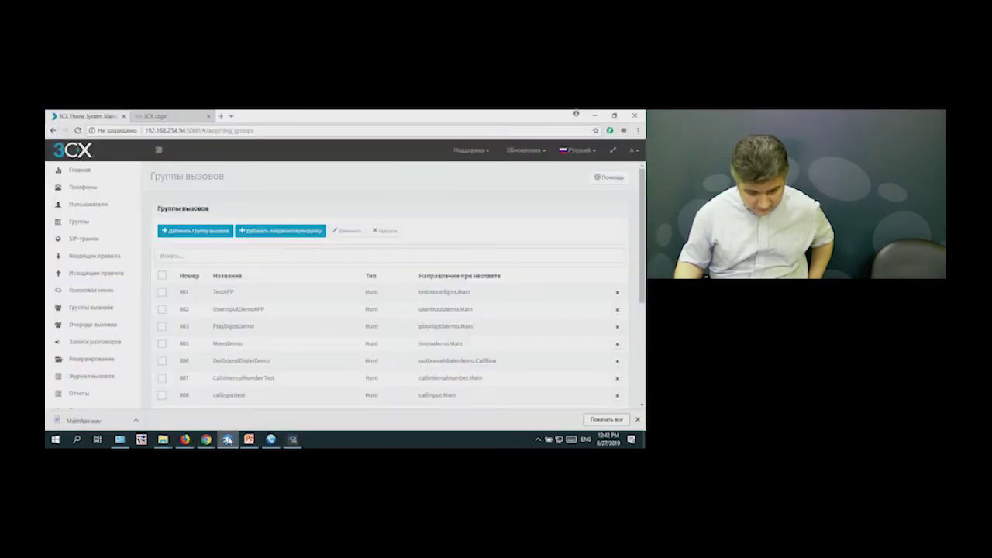
mouse_move(205, 440)
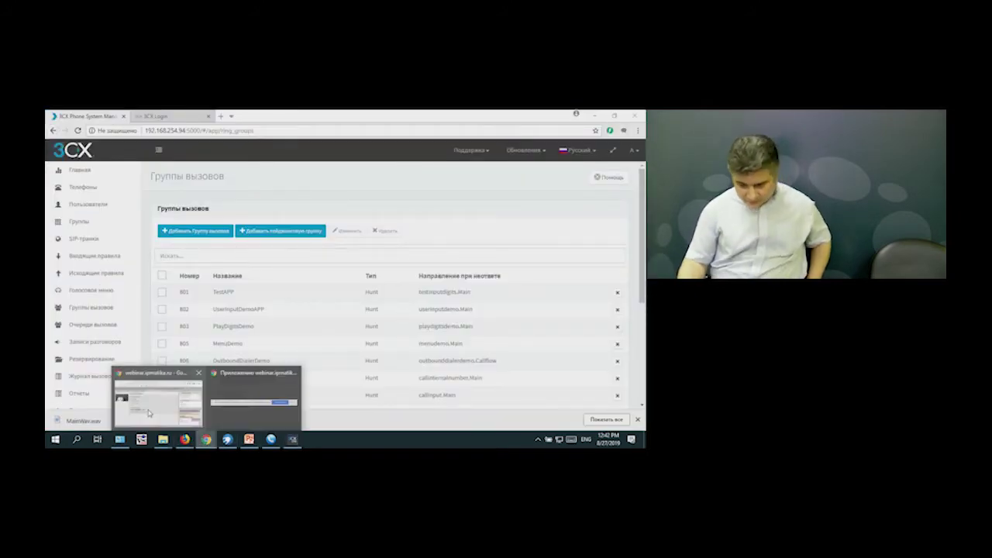
left_click(149, 413)
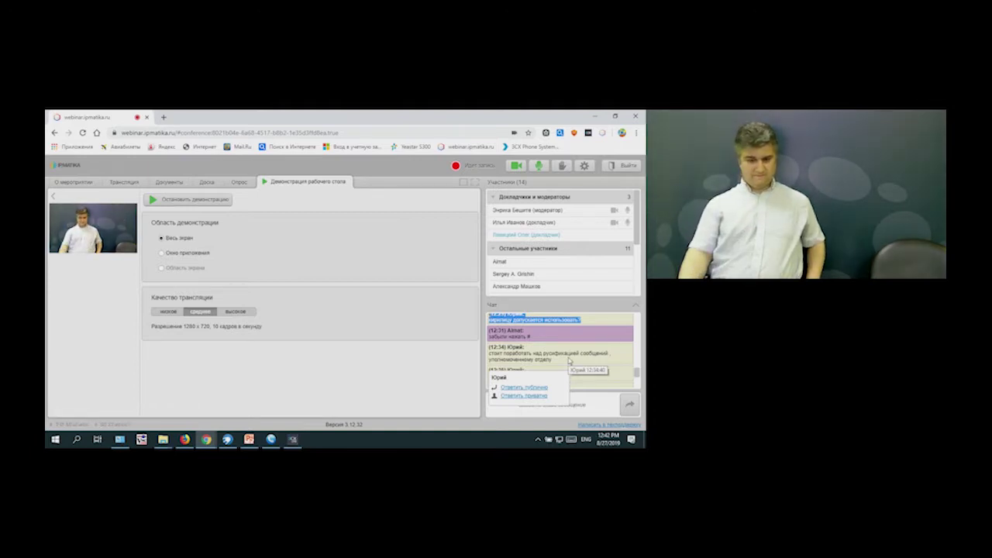
Address a chat reply to the participant and go back to the 12:19 questions about WEB REST API and calling a subscriber list
scroll(569, 360, "down", 2)
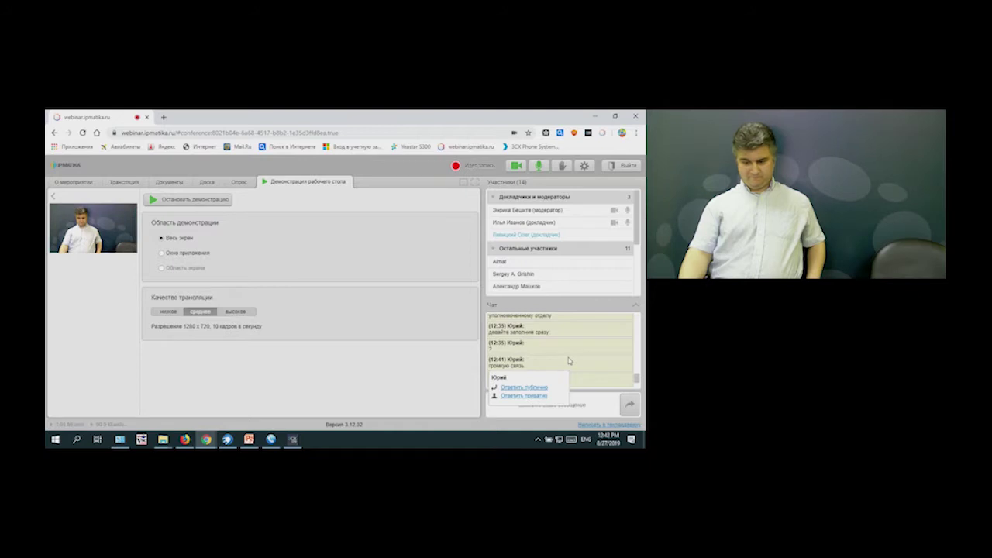
scroll(569, 360, "up", 2)
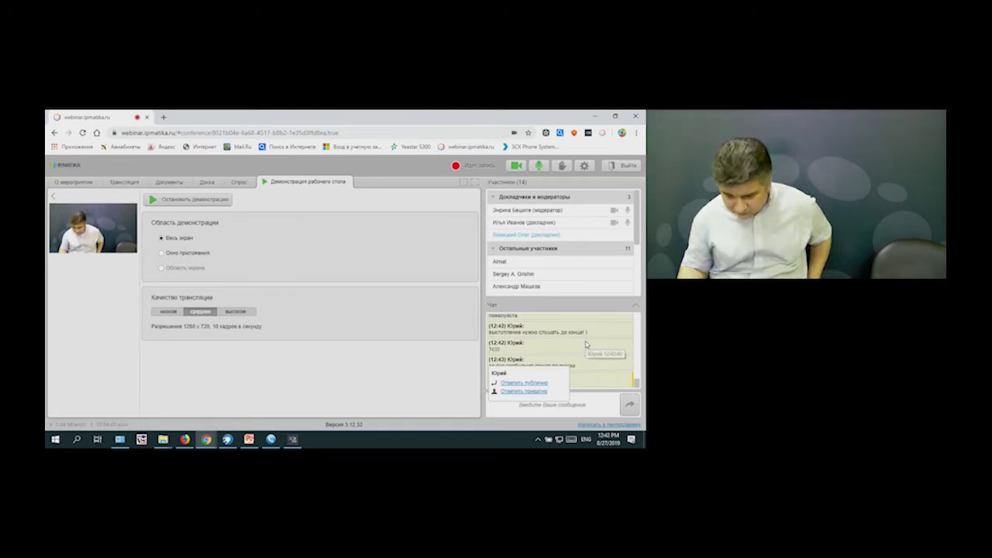
left_click(540, 393)
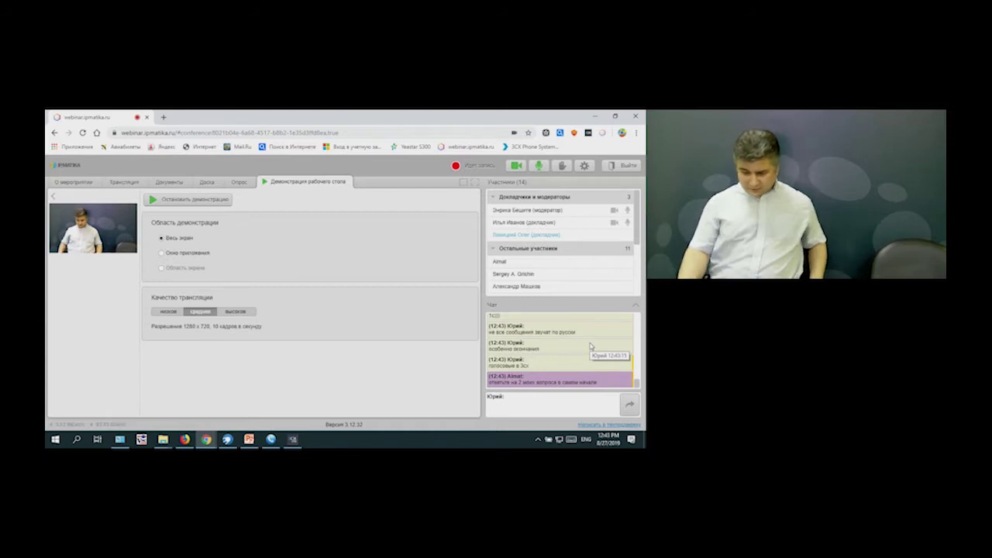
scroll(569, 352, "up", 2)
scroll(569, 353, "up", 3)
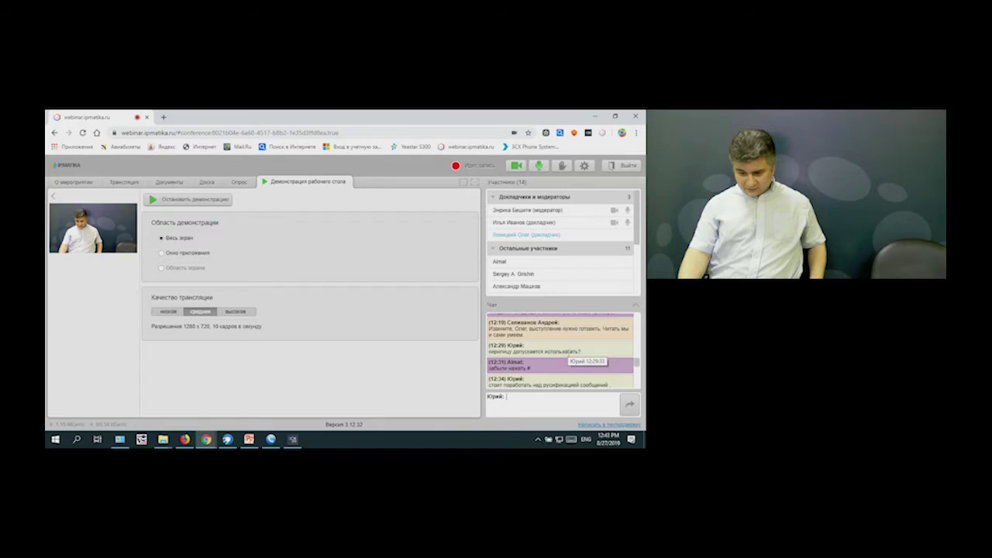
scroll(569, 357, "up", 2)
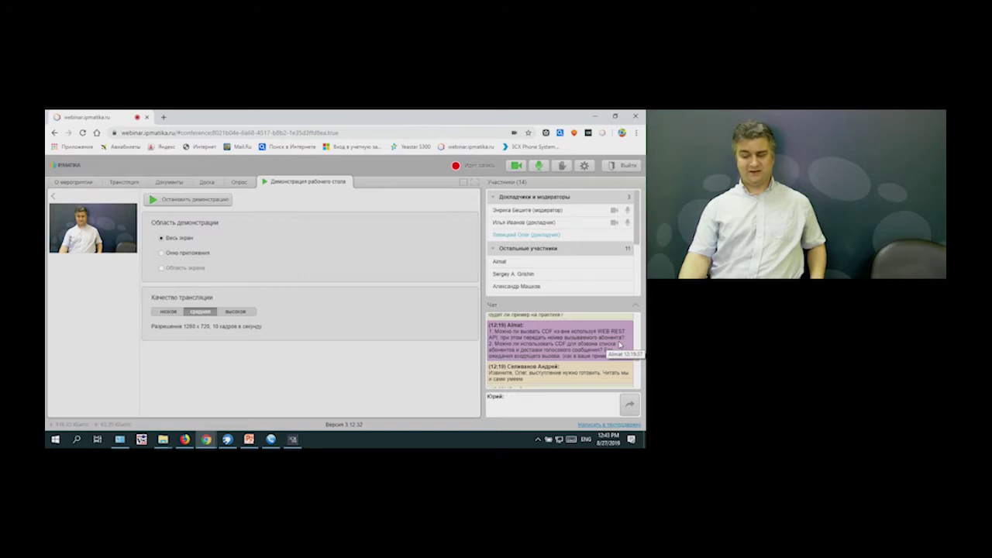
Switch to Call Flow Designer and select the Make Call component among the Call Control components
left_click(292, 440)
left_click(70, 266)
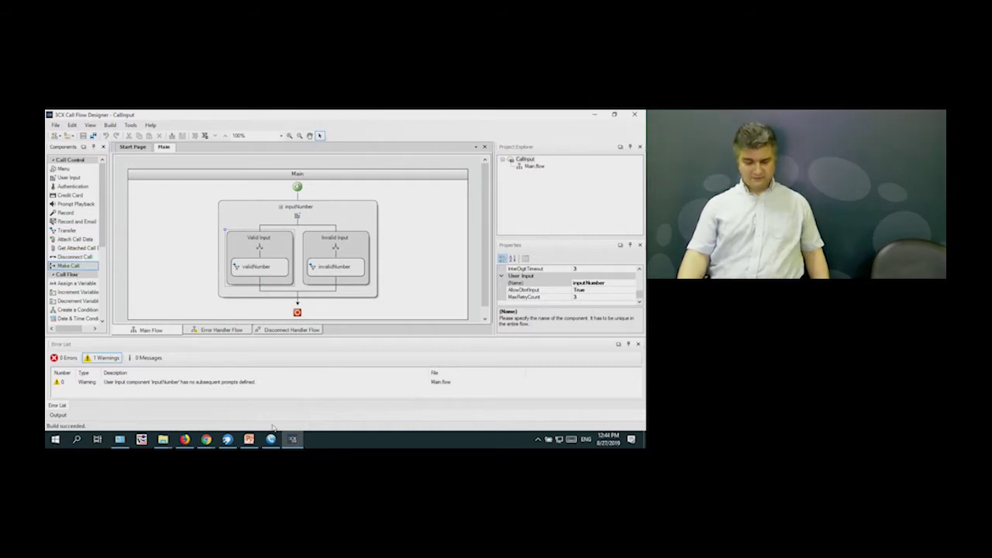
Return to the webinar page, enlarge the chat area and highlight the second 12:19 question, about using CDF to call a subscriber list
mouse_move(208, 441)
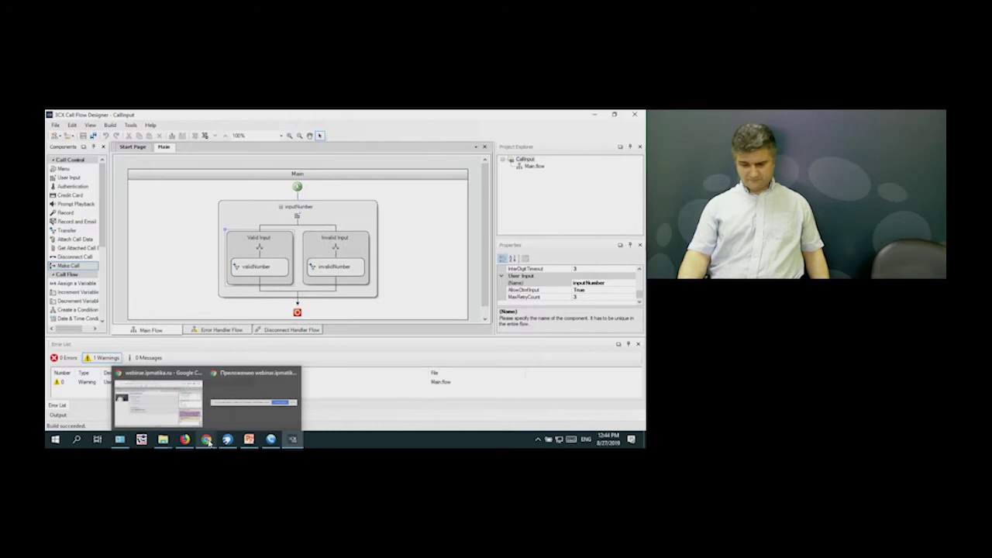
left_click(159, 403)
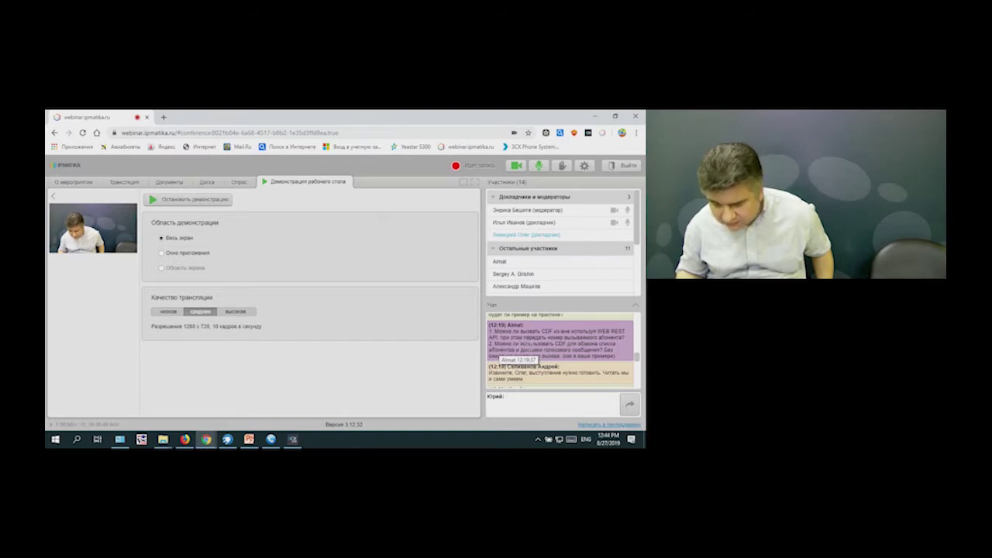
left_click(631, 302)
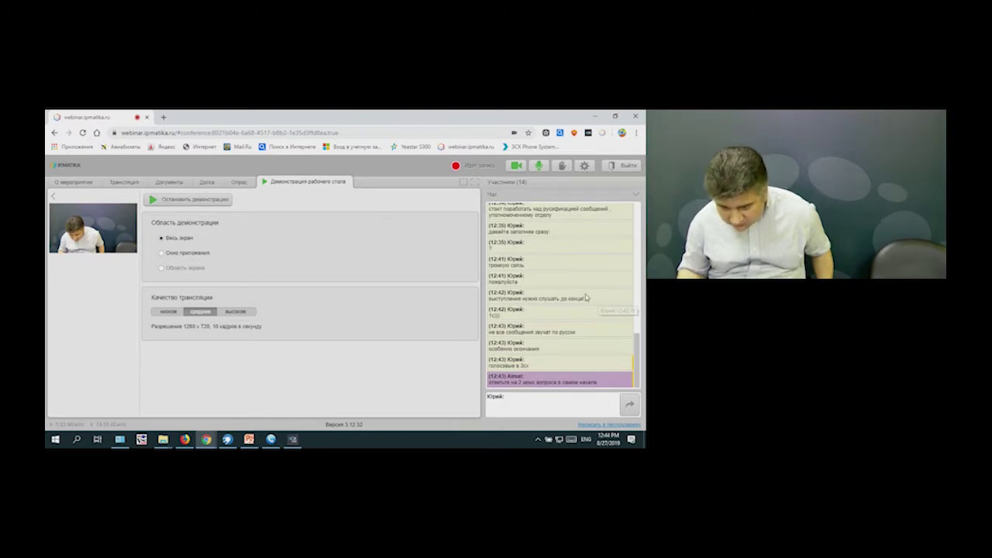
scroll(593, 301, "up", 5)
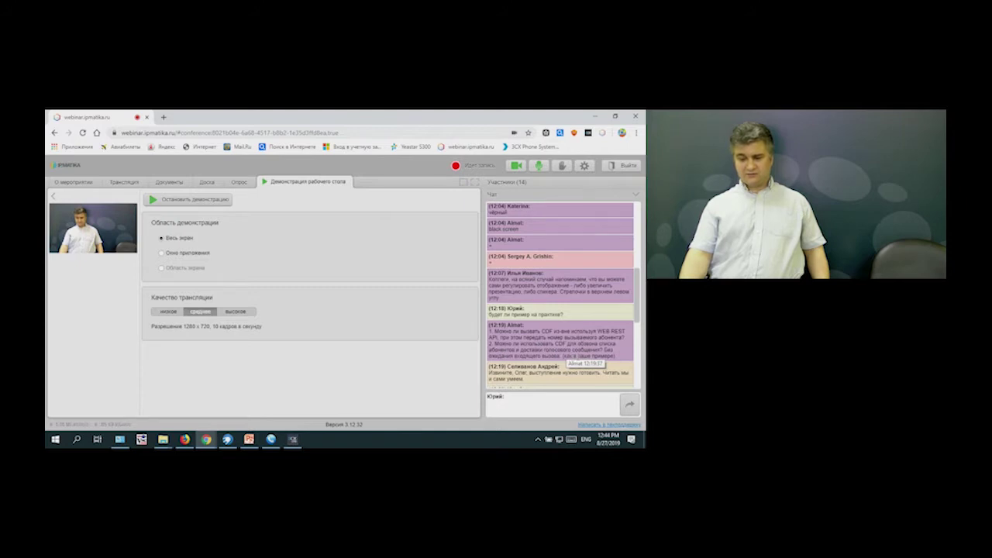
left_click_drag(603, 350, 490, 345)
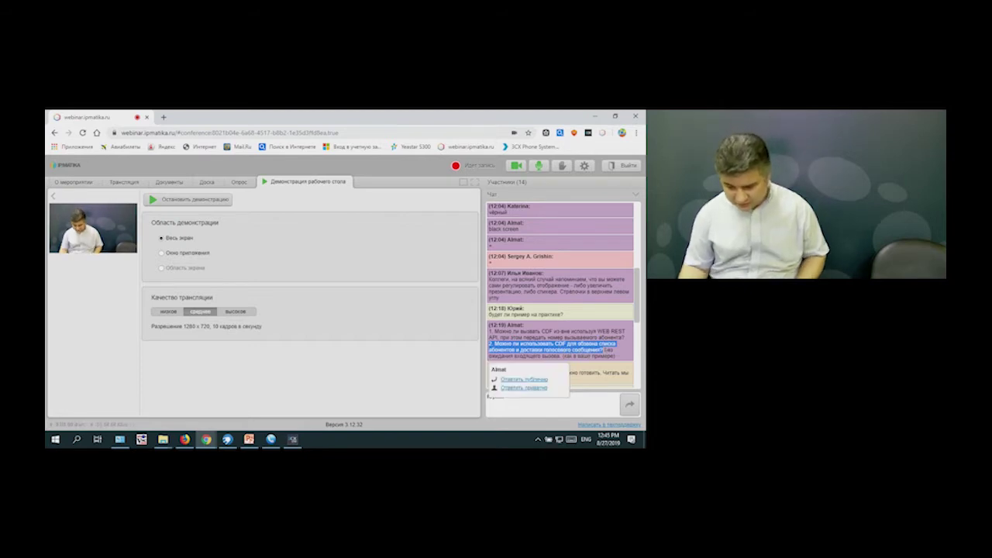
Review the chat history from the 12:02 messages to the newest ones for questions still unanswered
scroll(559, 295, "down", 1)
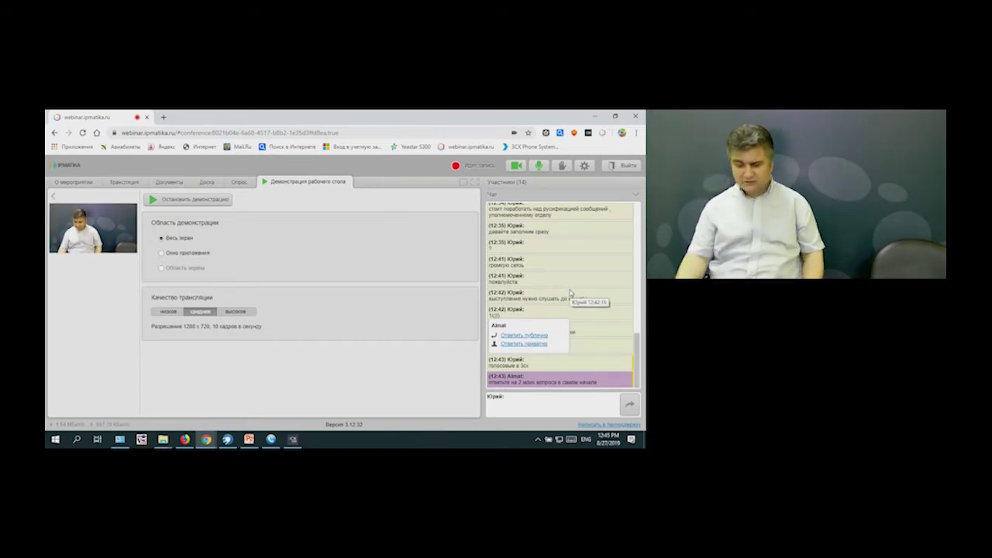
scroll(569, 291, "up", 3)
scroll(570, 293, "up", 3)
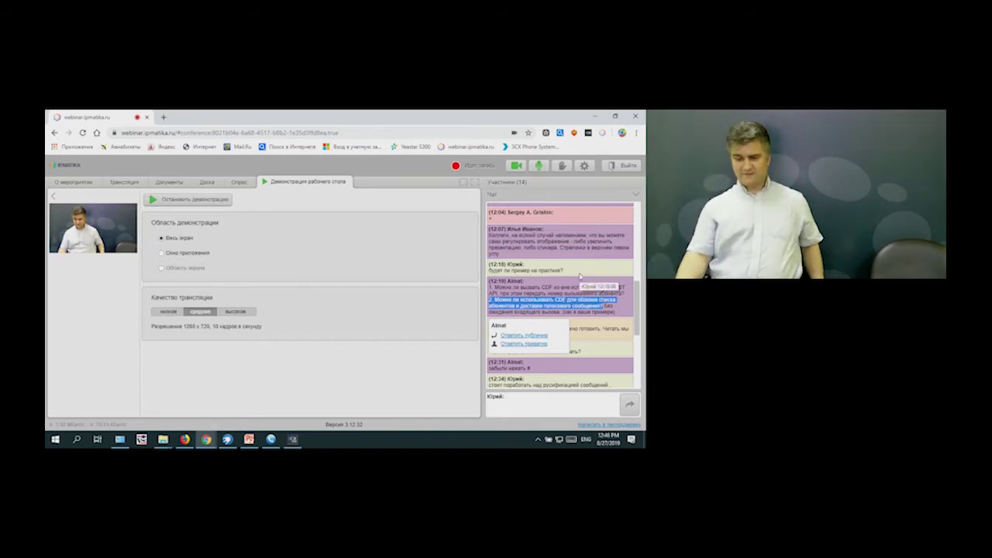
scroll(583, 279, "down", 1)
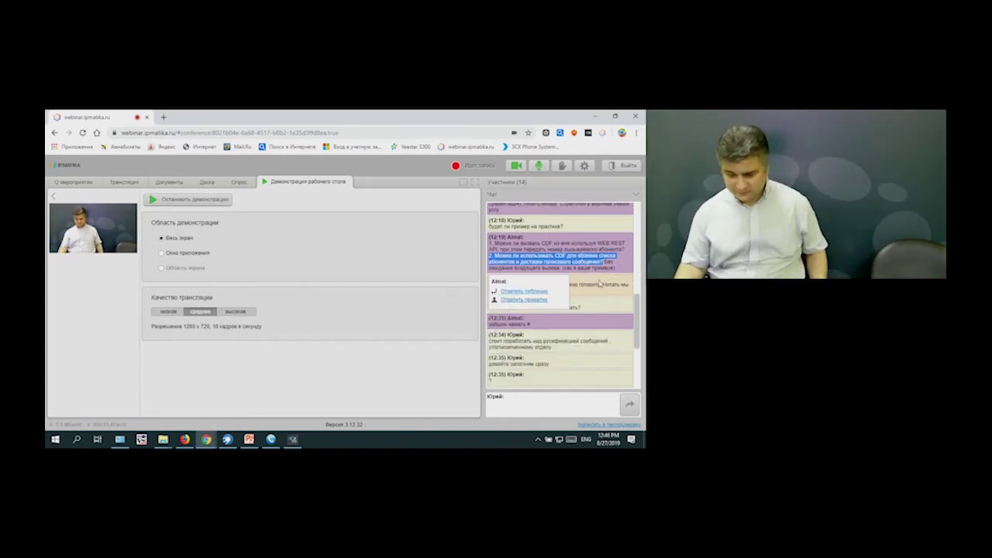
scroll(600, 284, "down", 3)
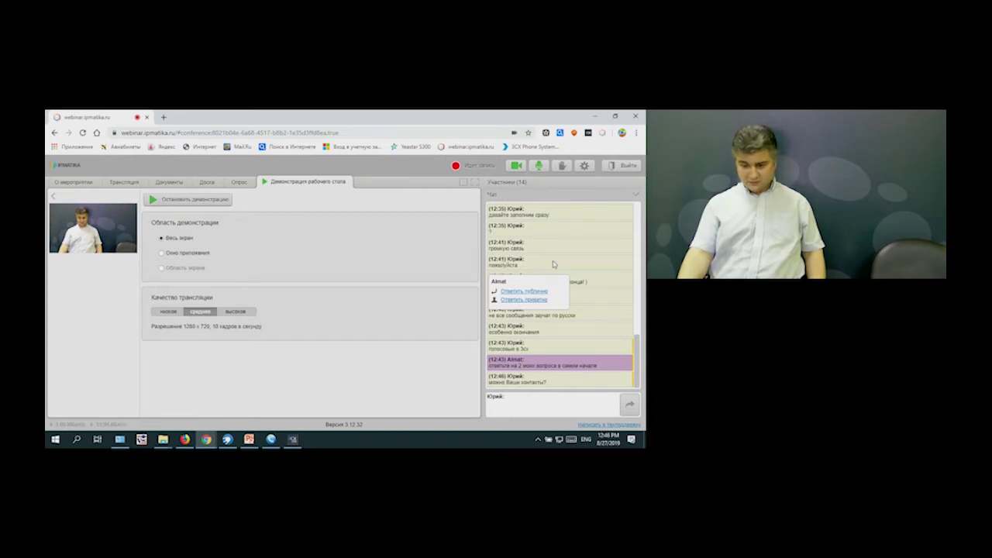
scroll(555, 265, "up", 1)
scroll(555, 265, "up", 2)
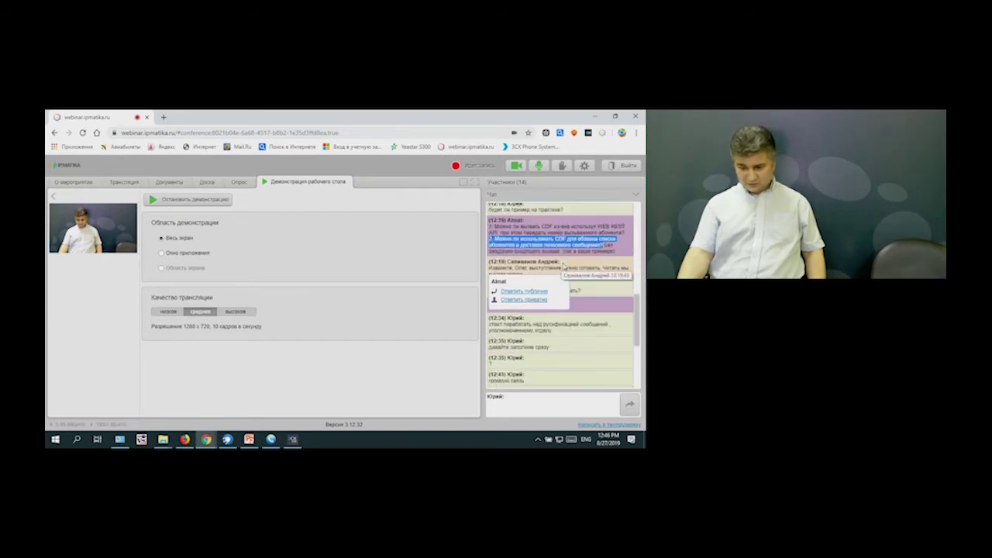
scroll(564, 267, "up", 3)
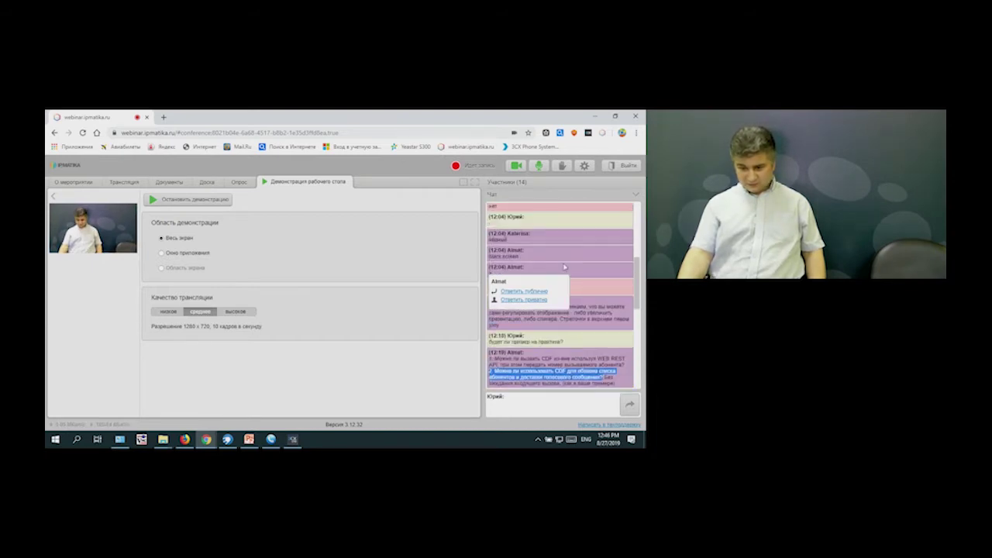
scroll(565, 266, "up", 3)
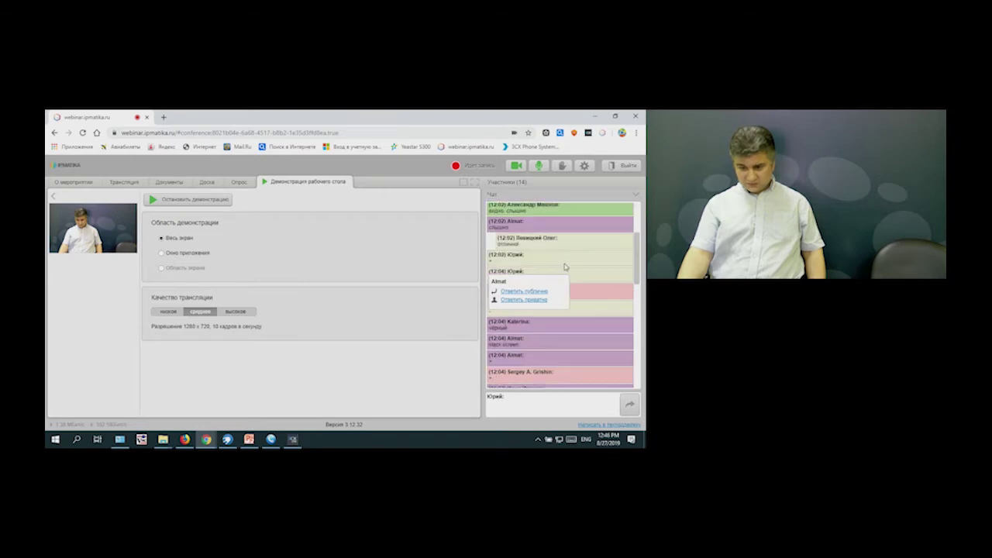
scroll(565, 266, "down", 1)
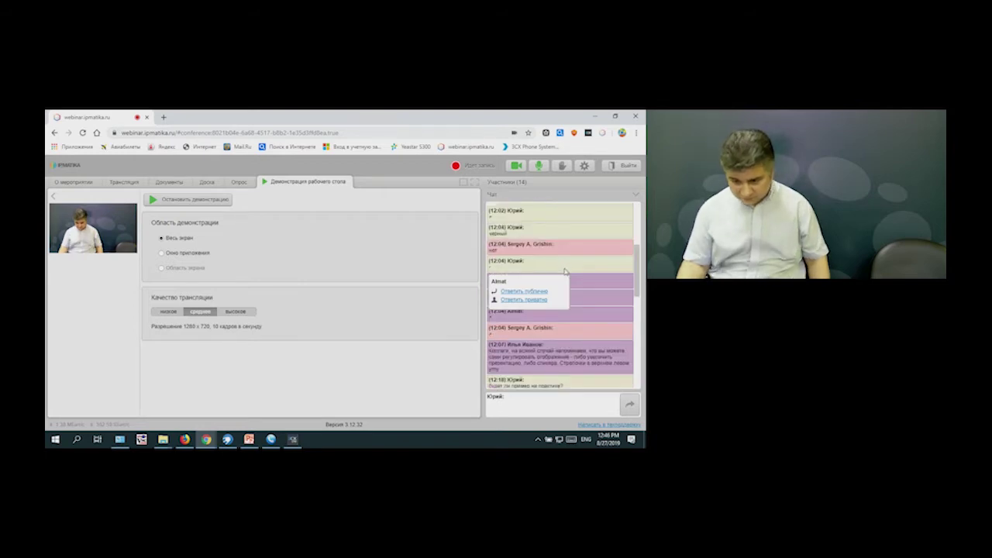
scroll(566, 270, "up", 2)
scroll(565, 270, "down", 10)
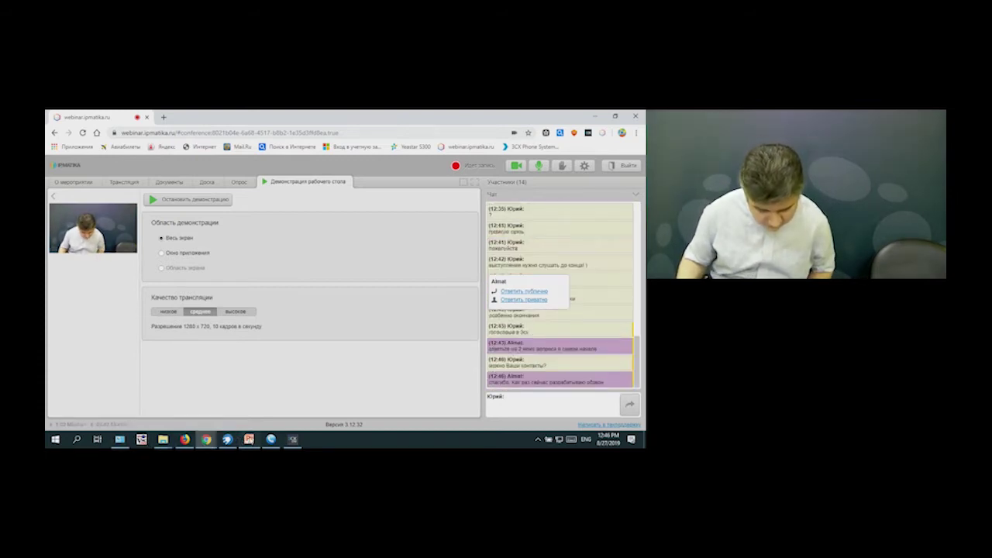
Switch to PowerPoint, present slide 19 with the commercial webinar invitation as a slide show, and advance to the closing «Обсуждение вопросов» slide
left_click(249, 440)
left_click(76, 362)
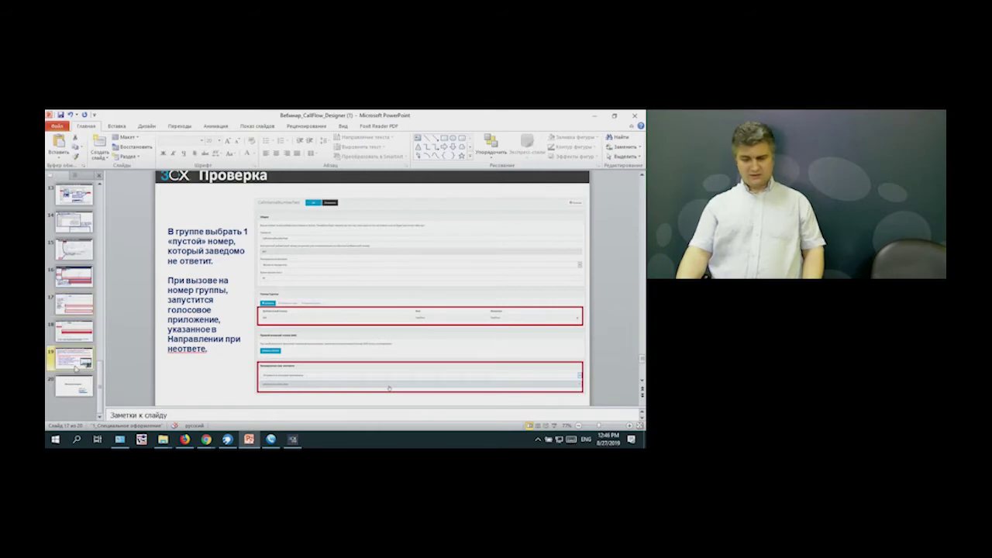
left_click(552, 426)
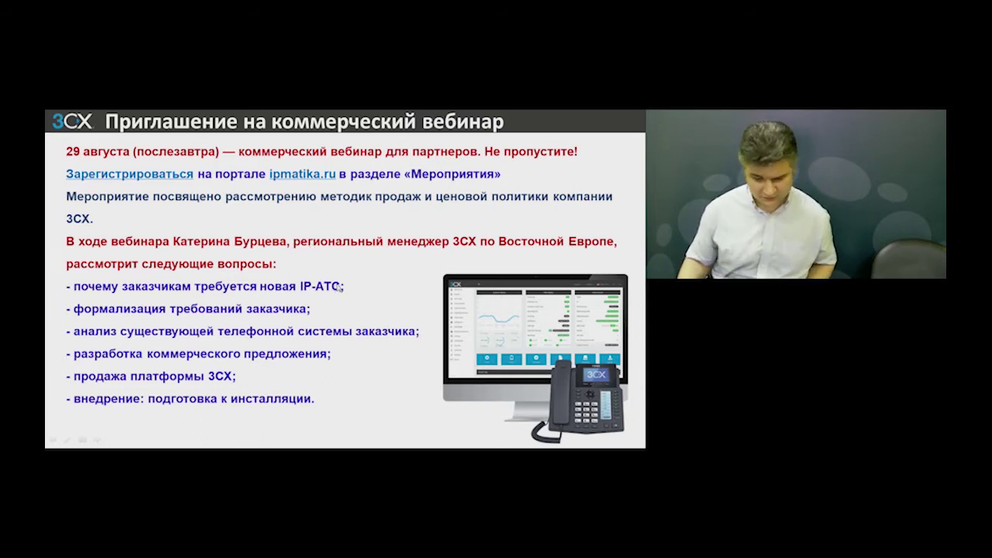
key("Right")
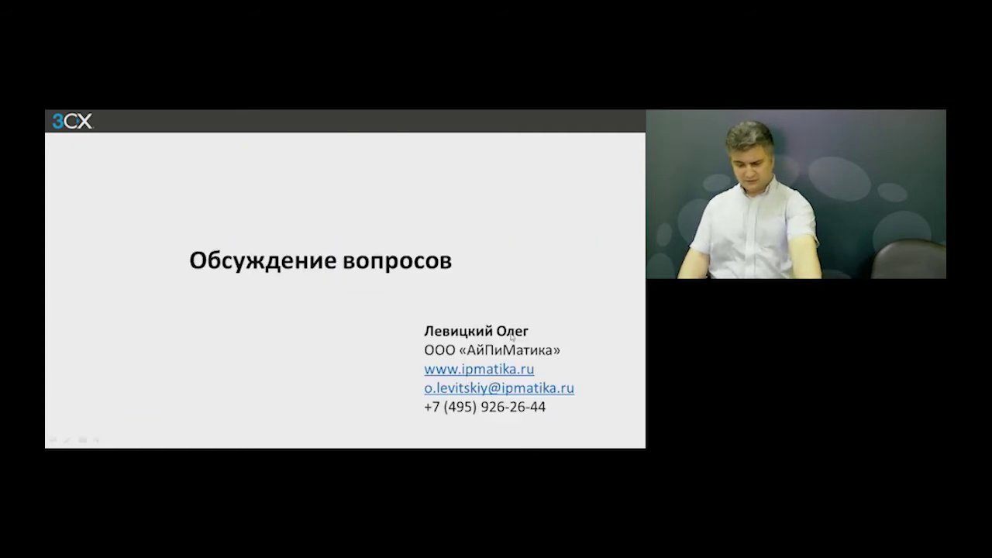